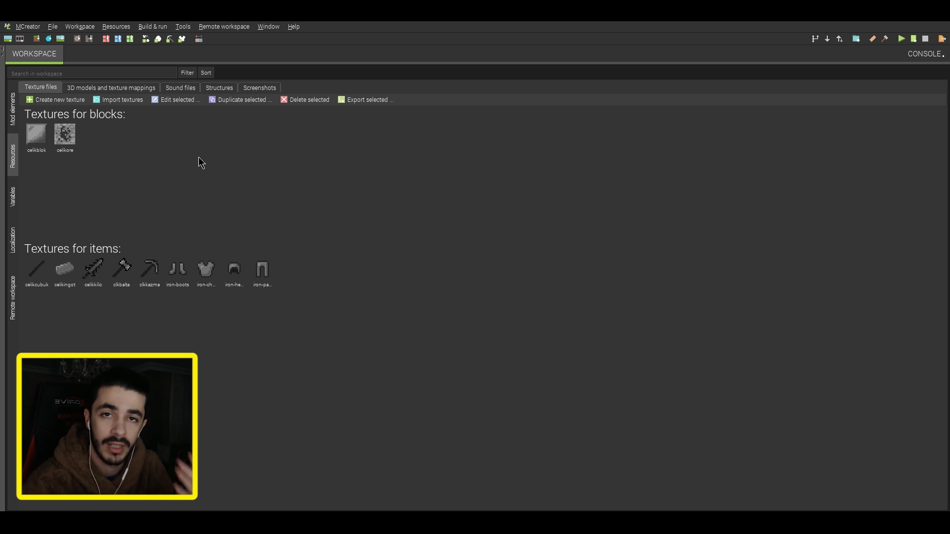
left_click(127, 103)
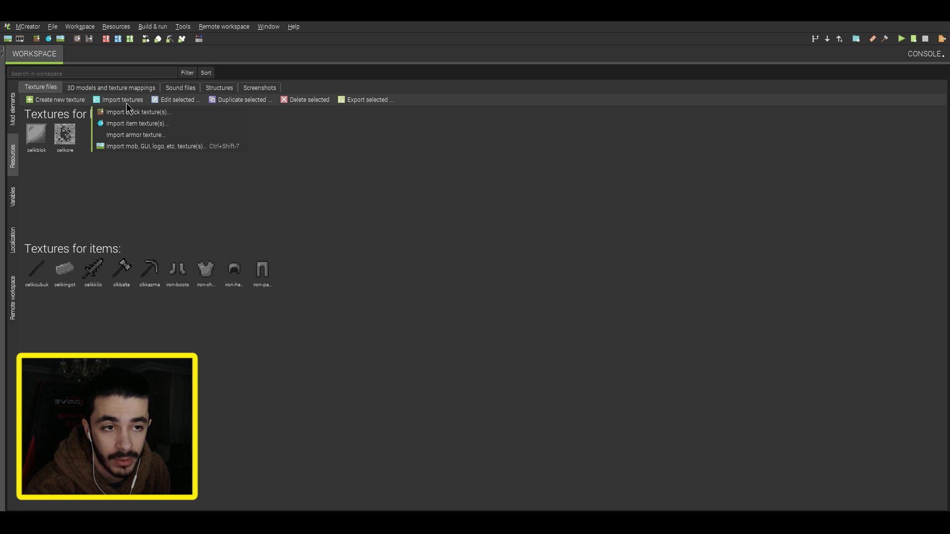
left_click(162, 128)
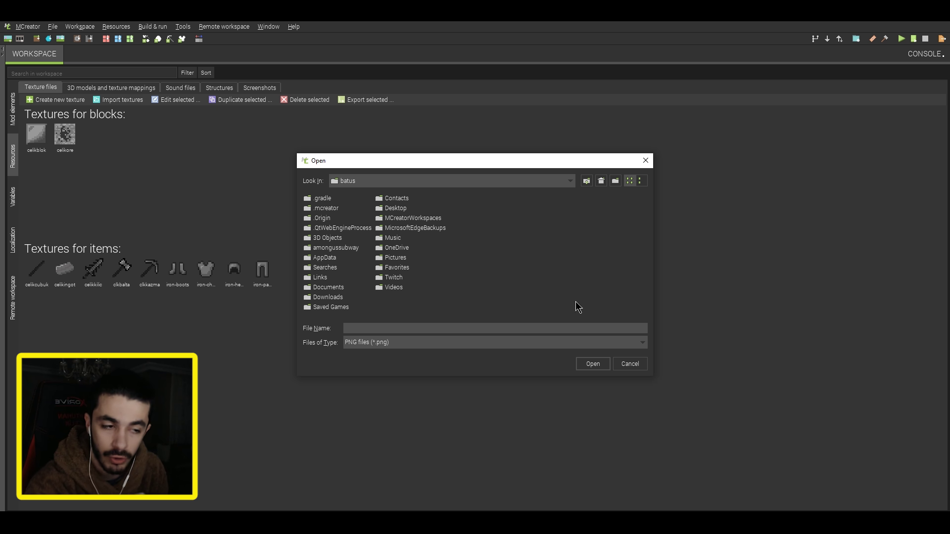
left_click(630, 363)
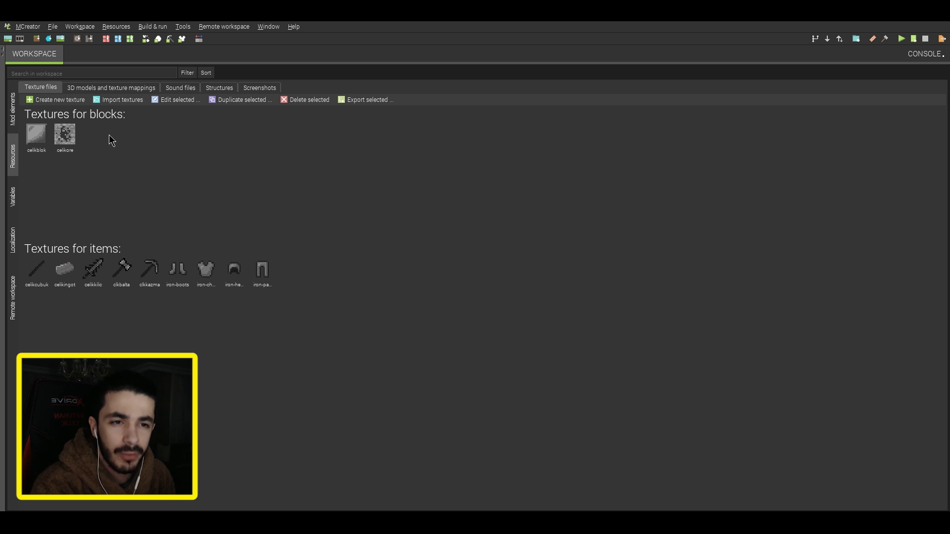
- Create a new 16 by 16 texture filled with transparency
left_click(53, 103)
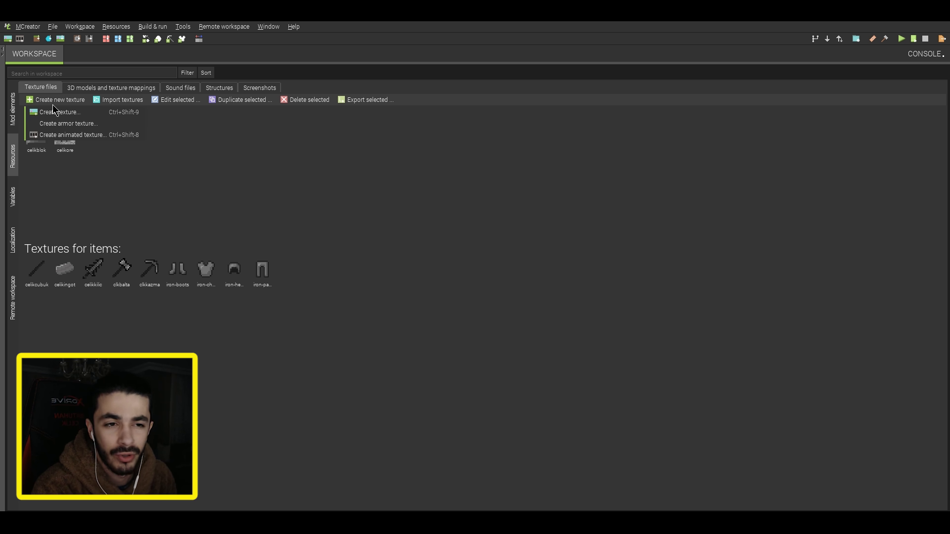
left_click(90, 125)
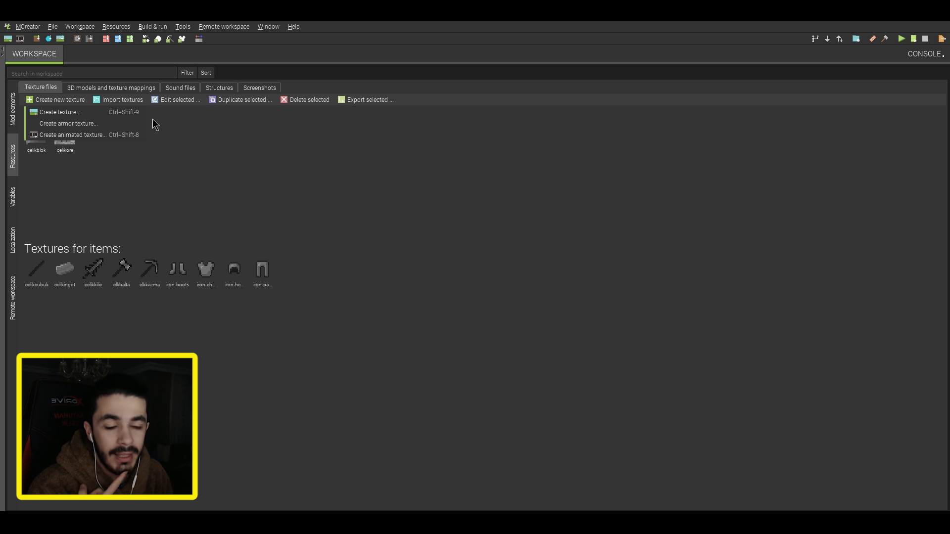
left_click(82, 111)
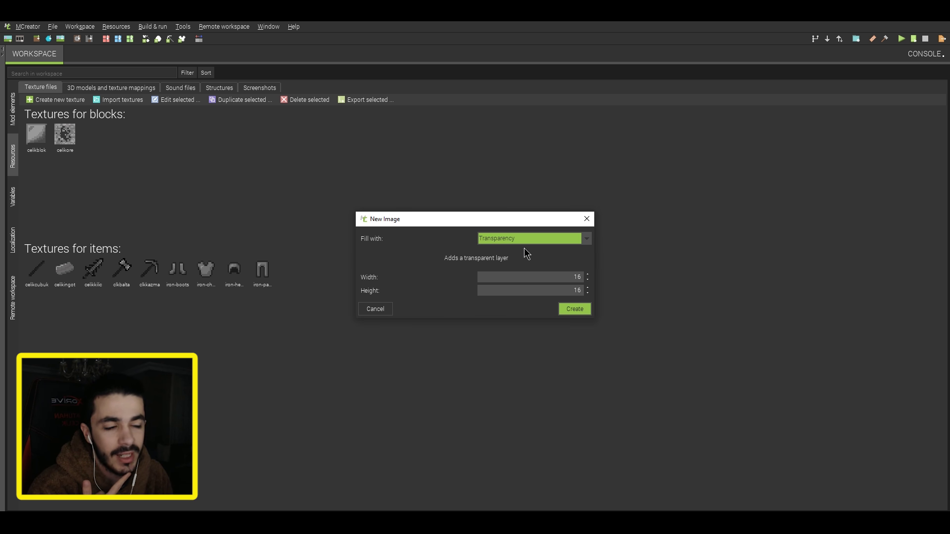
left_click(575, 309)
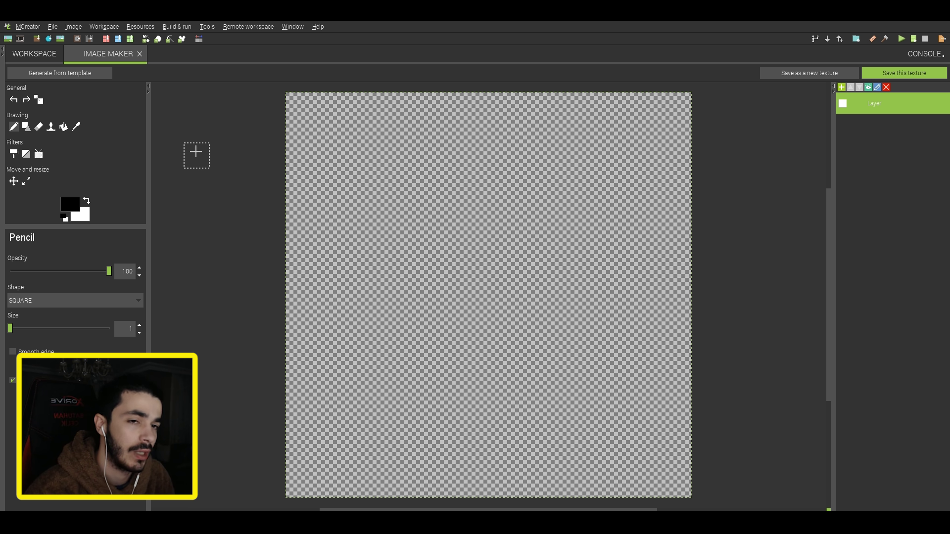
- Start generating the texture from a template and set Layer 2 and Layer 3 to (no image)
left_click(75, 79)
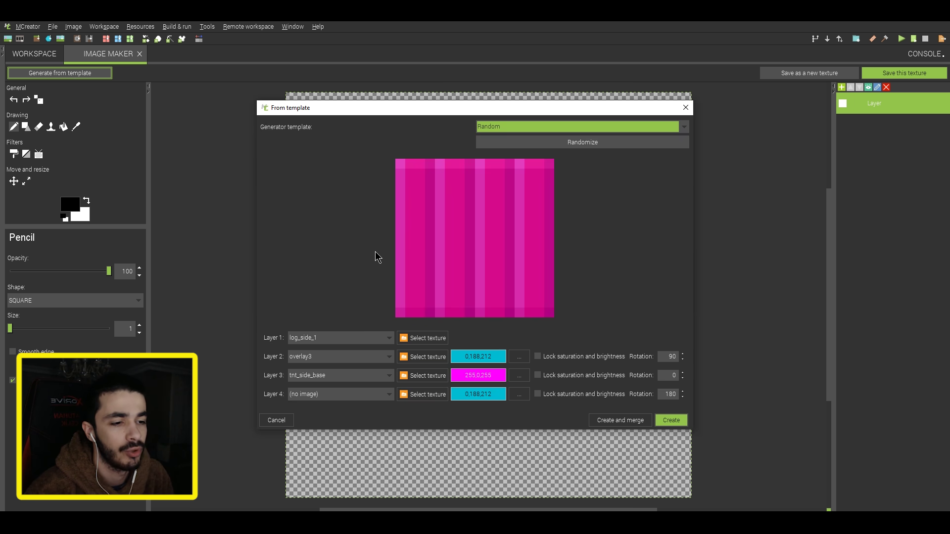
left_click(389, 357)
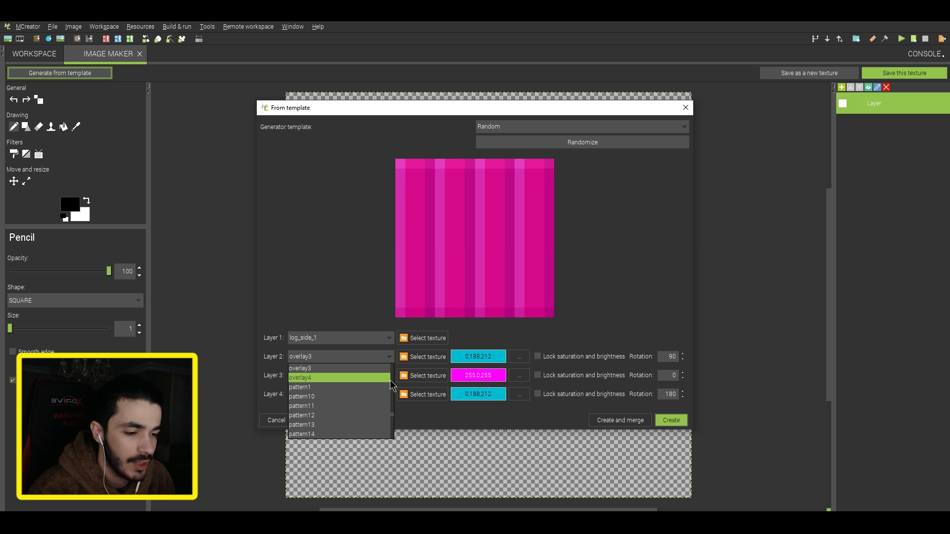
scroll(393, 416, "up", 5)
left_click(376, 387)
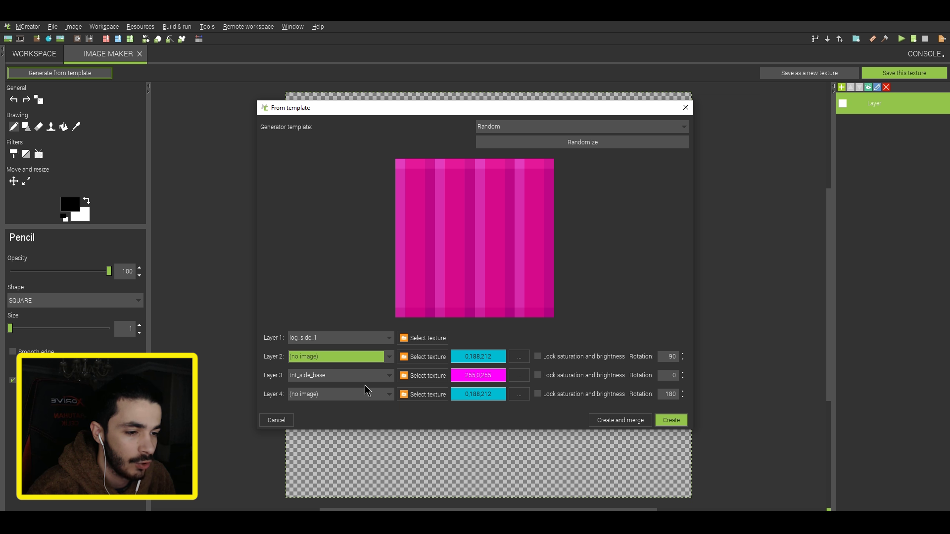
left_click(380, 377)
left_click_drag(392, 454, 393, 384)
left_click(371, 387)
- Set the template's Layer 1 image to apple_base
left_click(351, 339)
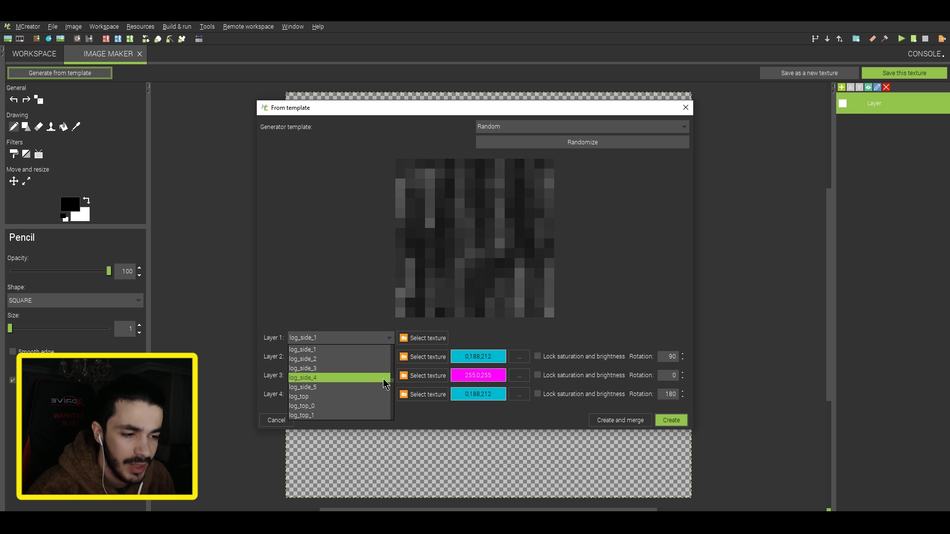
scroll(388, 376, "up", 5)
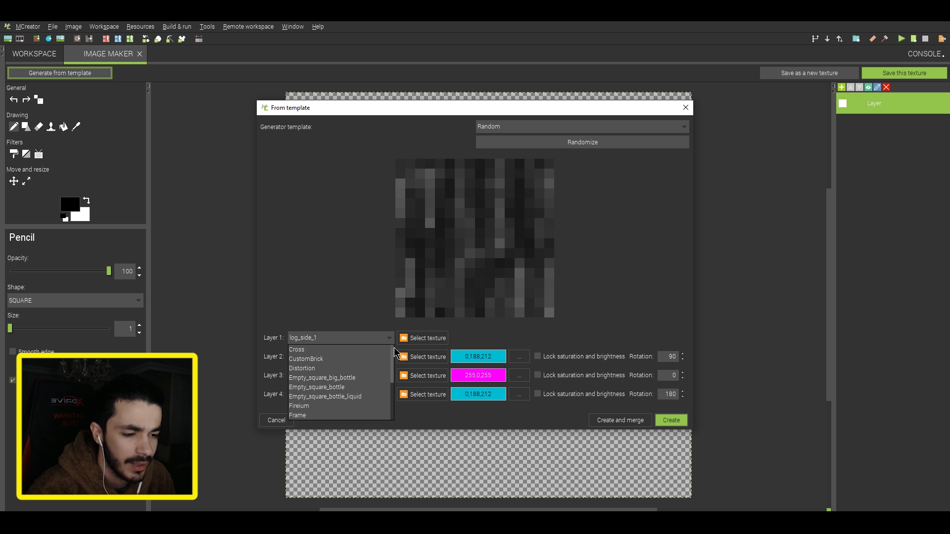
scroll(366, 381, "down", 3)
left_click(347, 370)
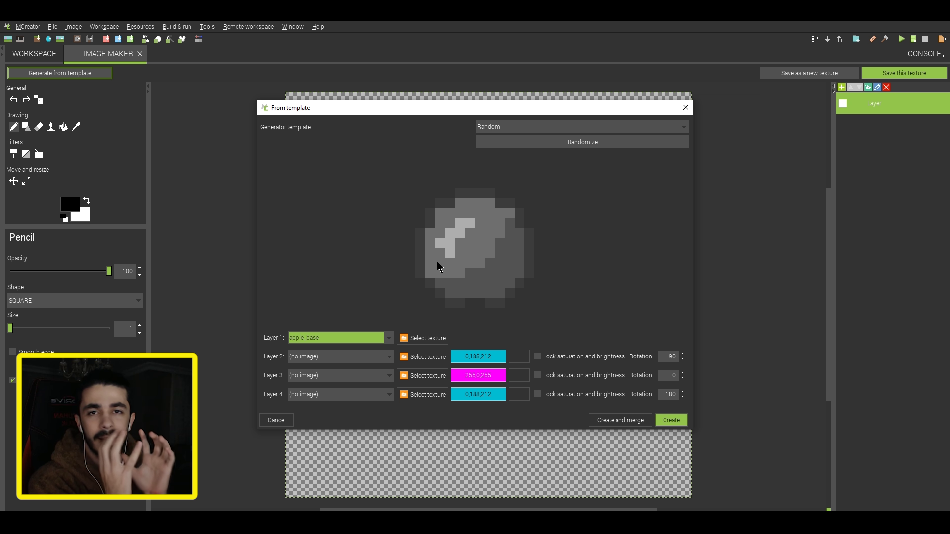
- Set the template's Layer 2 image to apple_stem with a rotation of 0
left_click(341, 356)
left_click(318, 397)
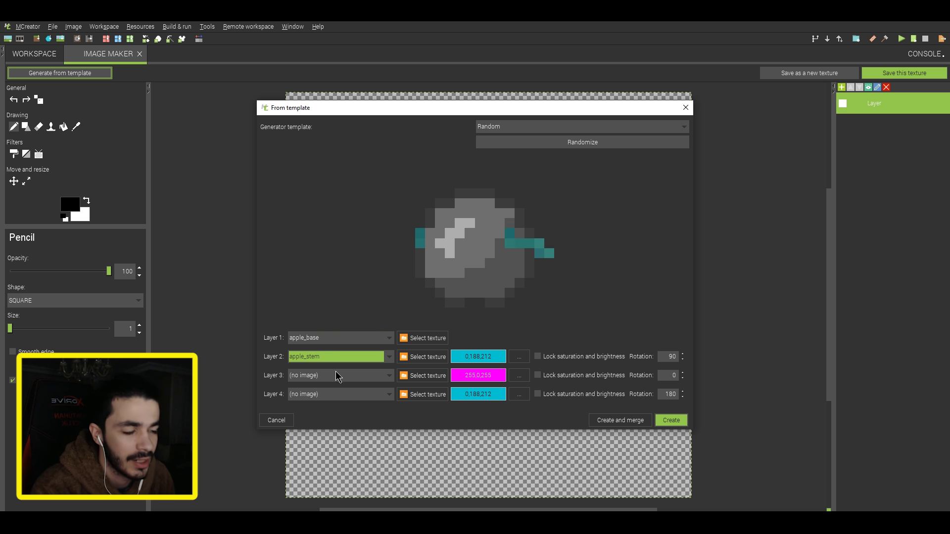
left_click(354, 358)
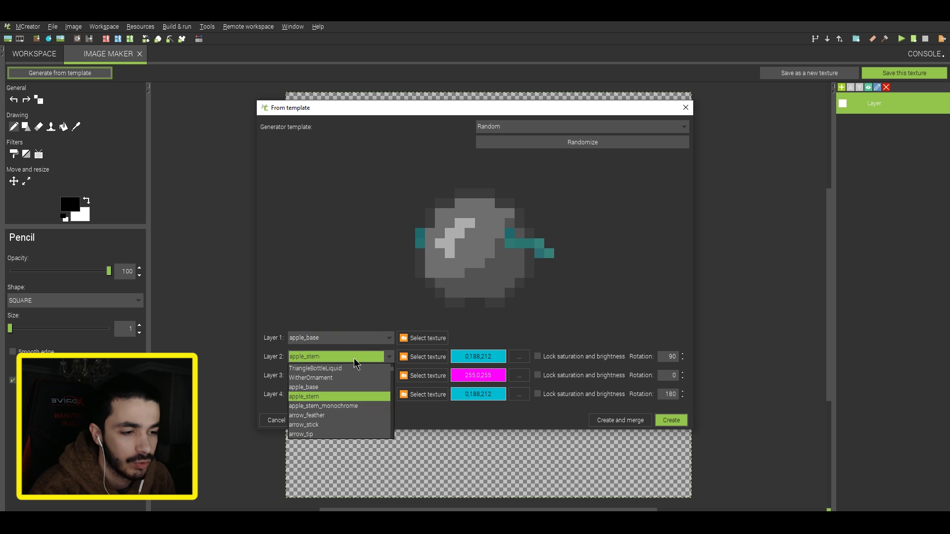
key("Tab")
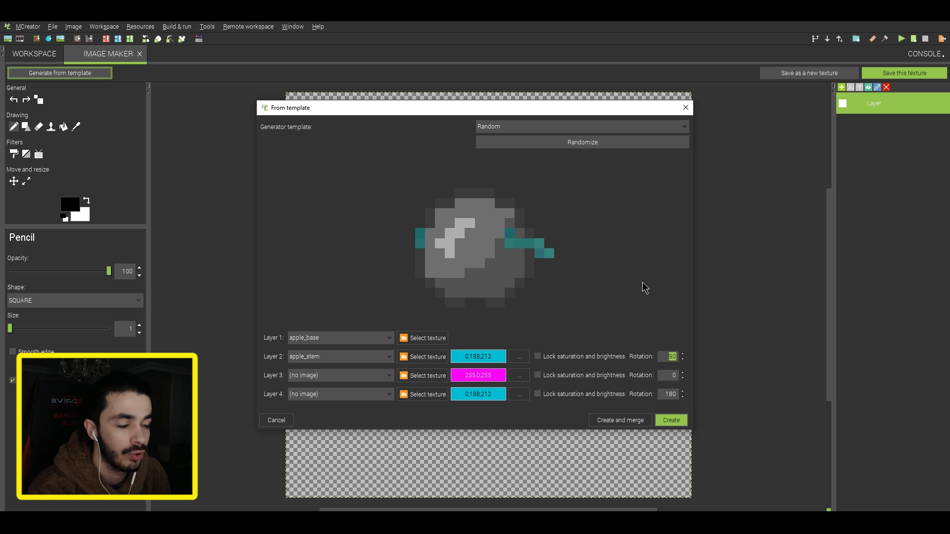
key("BackSpace")
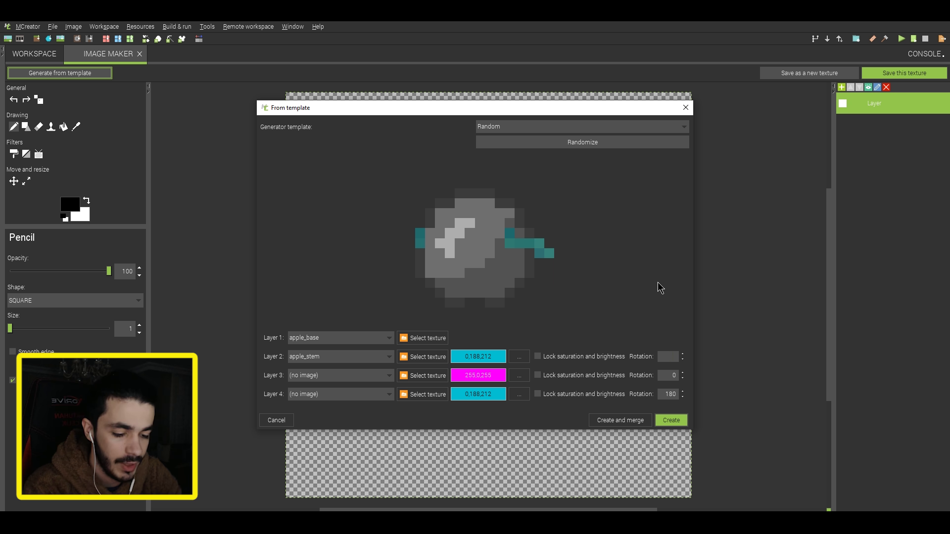
left_click(366, 355)
left_click(350, 361)
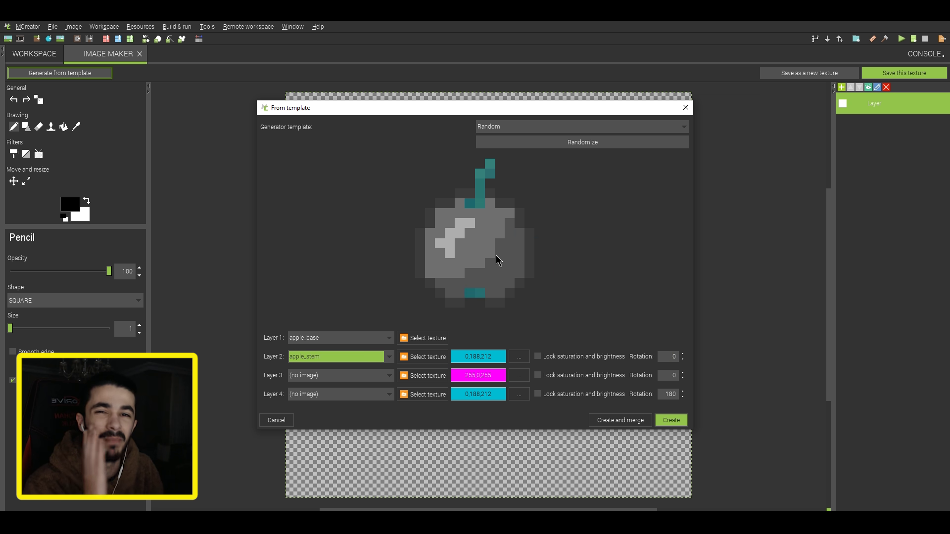
- Colour the apple stem layer dark brown (65,19,0) and create the template layers merged into one
left_click(520, 357)
left_click(368, 189)
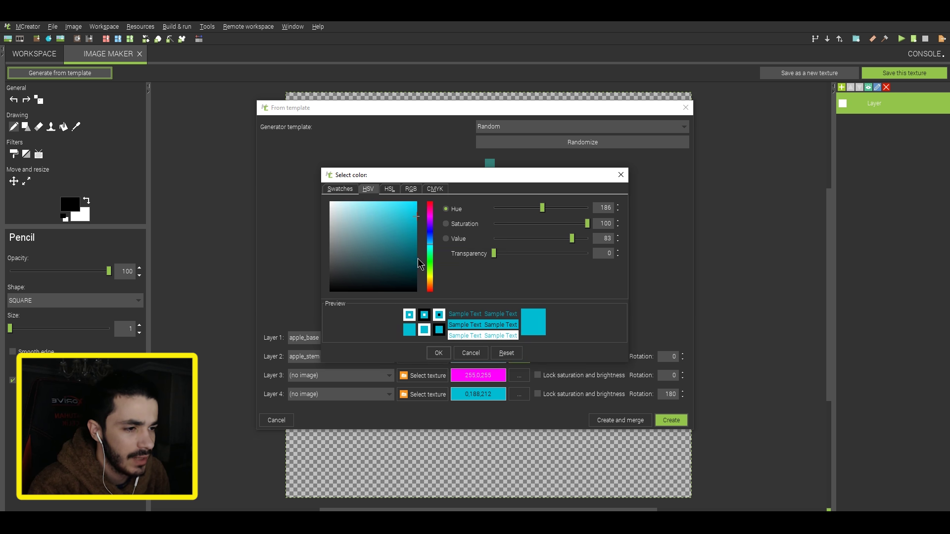
left_click(417, 276)
mouse_move(430, 273)
left_mouse_down()
mouse_move(438, 293)
mouse_move(416, 268)
left_mouse_up()
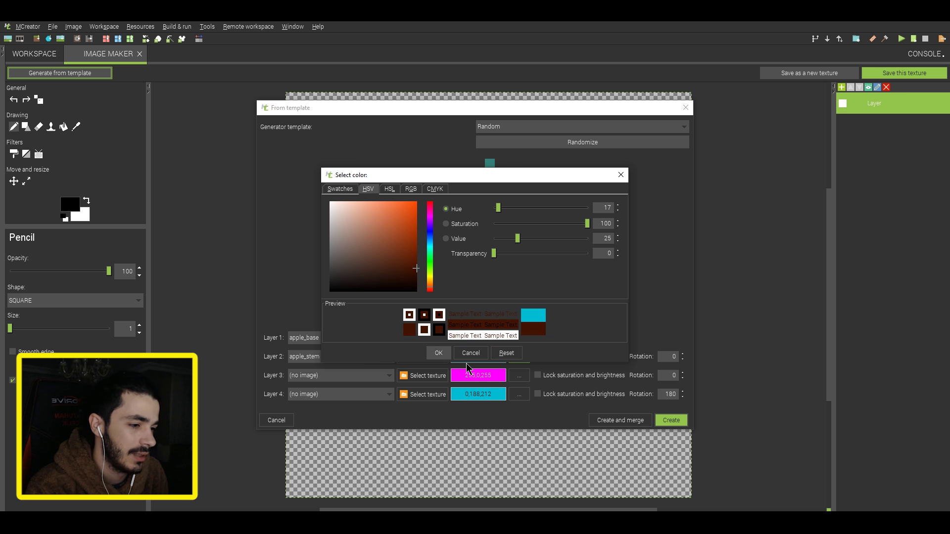
left_click(439, 353)
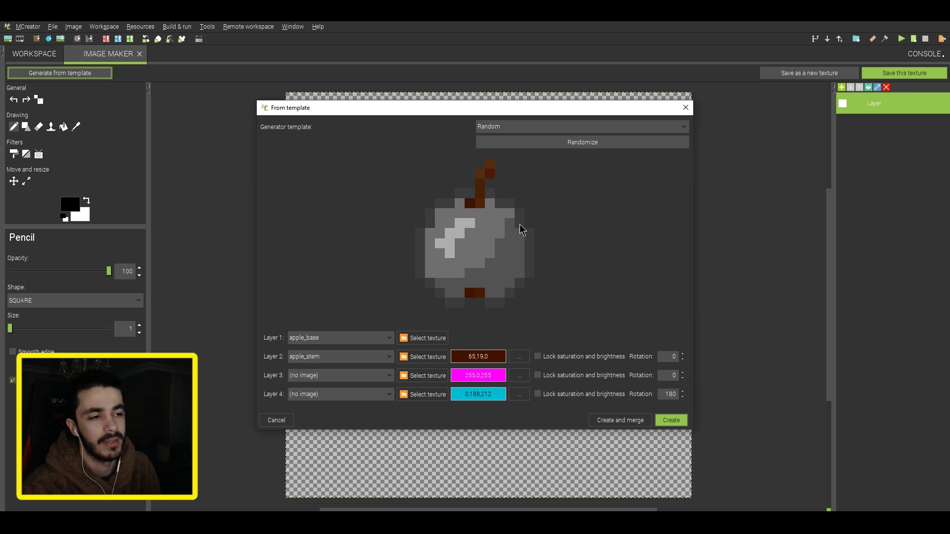
left_click(629, 426)
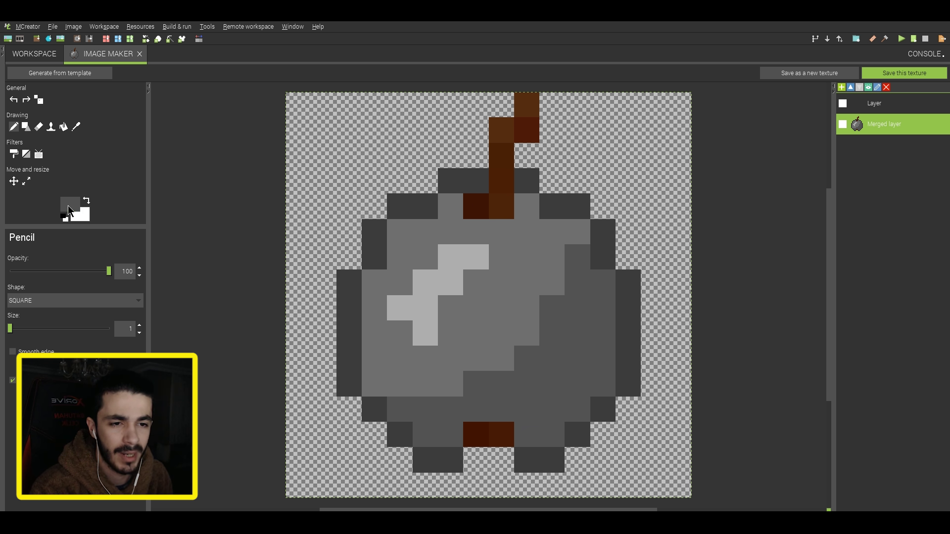
- Set the foreground colour to bright red and paint the lighter grey area of the apple's body with the Pencil
left_click(68, 206)
left_click(397, 224)
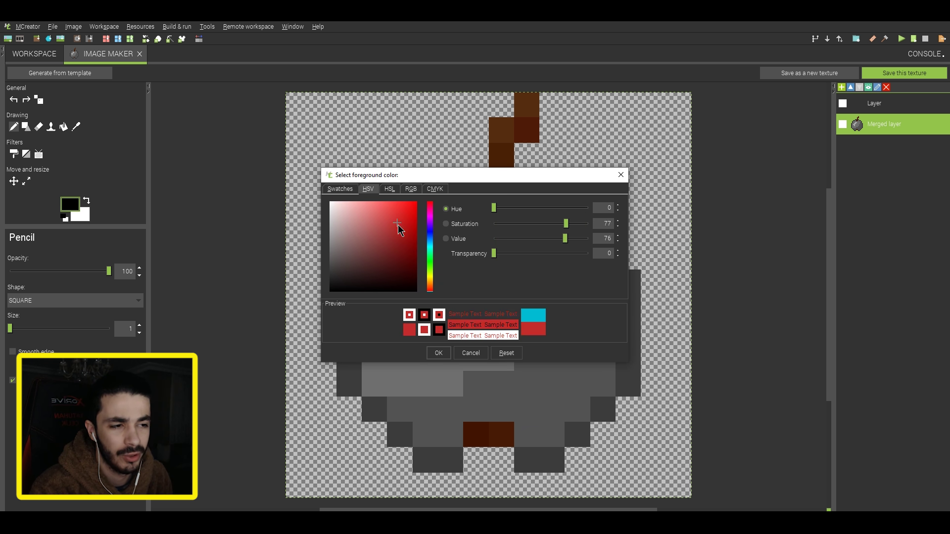
left_click(437, 353)
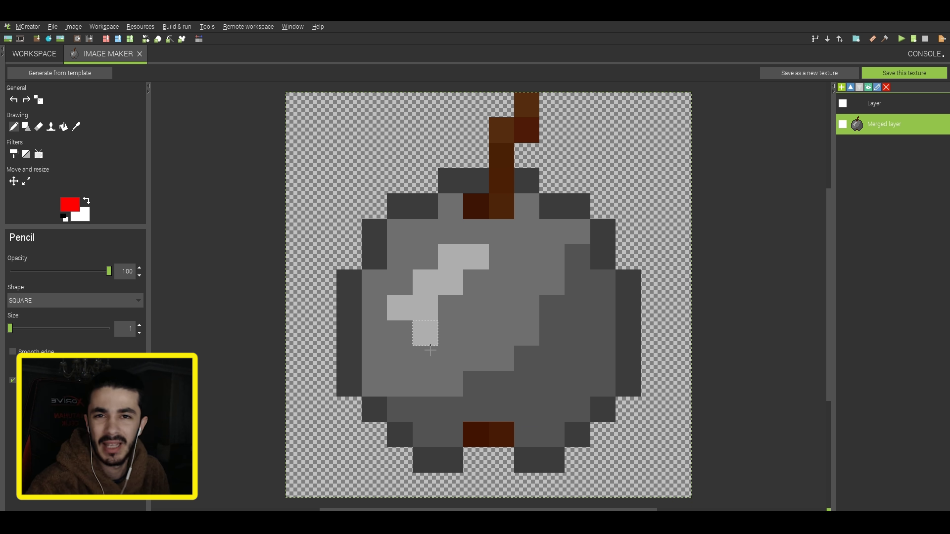
left_click(433, 336)
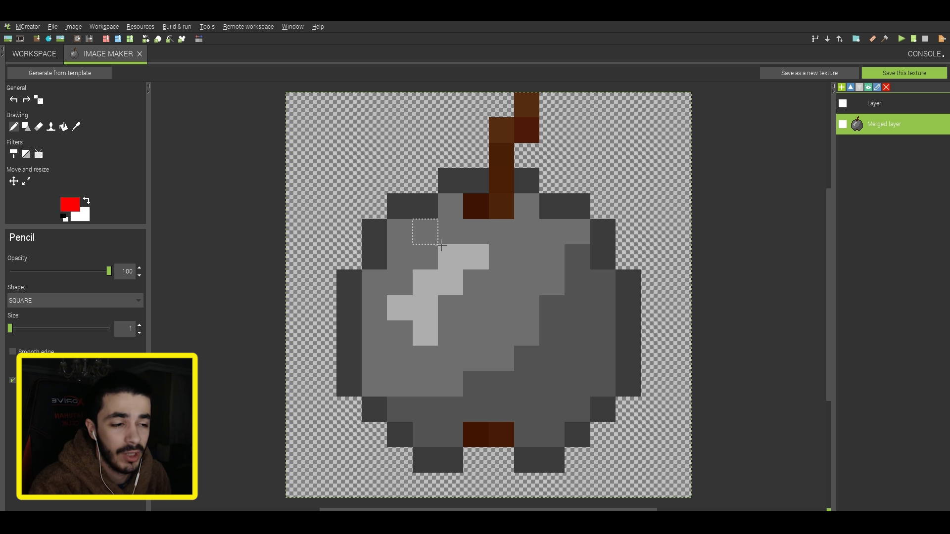
mouse_move(416, 244)
left_mouse_down()
mouse_move(479, 229)
mouse_move(559, 239)
mouse_move(553, 253)
mouse_move(509, 259)
mouse_move(534, 282)
mouse_move(485, 299)
mouse_move(526, 331)
mouse_move(477, 357)
mouse_move(460, 317)
mouse_move(441, 381)
mouse_move(393, 383)
left_mouse_up()
- Darken the foreground red to hue 0, saturation 100, value 75 and paint the apple's dark grey shaded area inside the outline
left_click(70, 204)
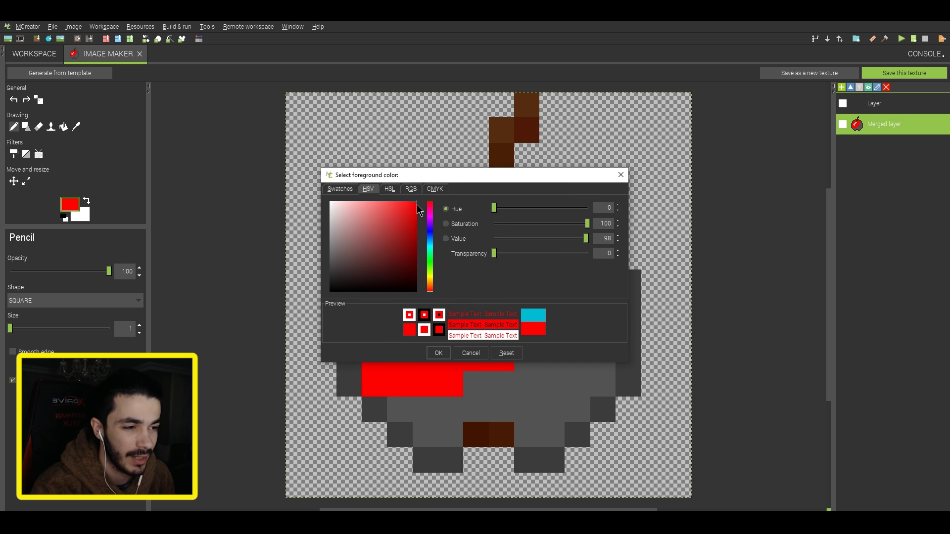
left_click_drag(417, 206, 429, 224)
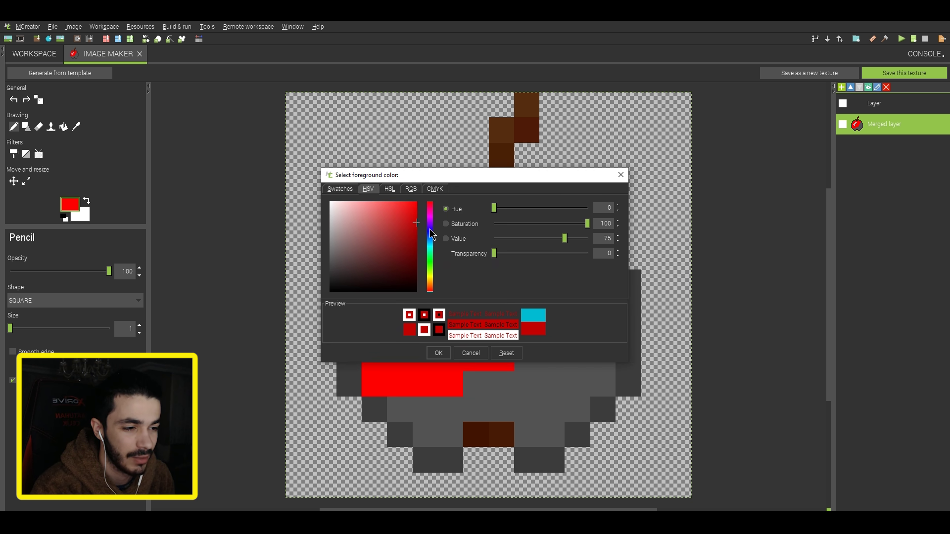
left_click(439, 353)
mouse_move(577, 282)
left_mouse_down()
mouse_move(577, 318)
mouse_move(597, 331)
mouse_move(555, 356)
mouse_move(604, 372)
mouse_move(600, 381)
mouse_move(550, 394)
mouse_move(528, 431)
mouse_move(525, 405)
mouse_move(502, 391)
mouse_move(452, 431)
mouse_move(421, 409)
mouse_move(438, 435)
left_mouse_up()
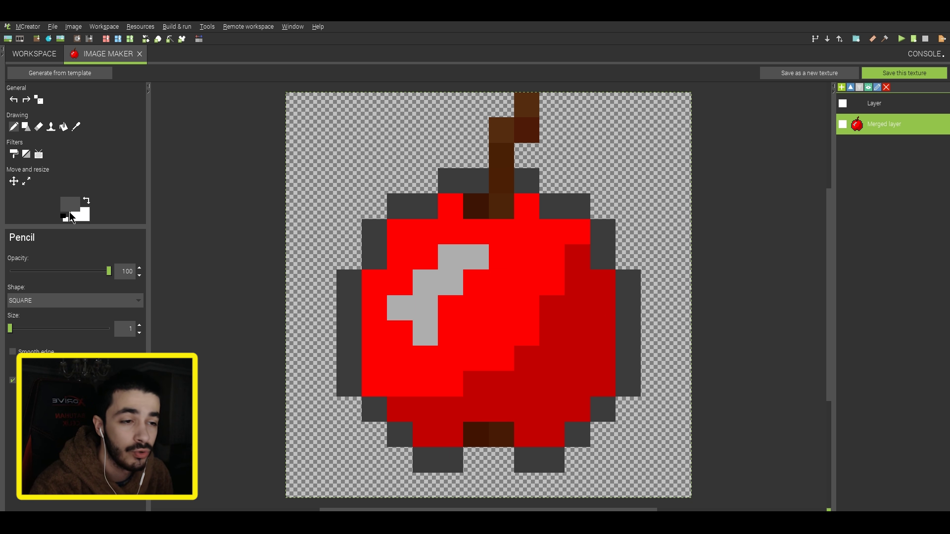
- Set the foreground colour to white and paint over the apple's light grey highlight
left_click(69, 212)
left_click(364, 222)
left_click(436, 352)
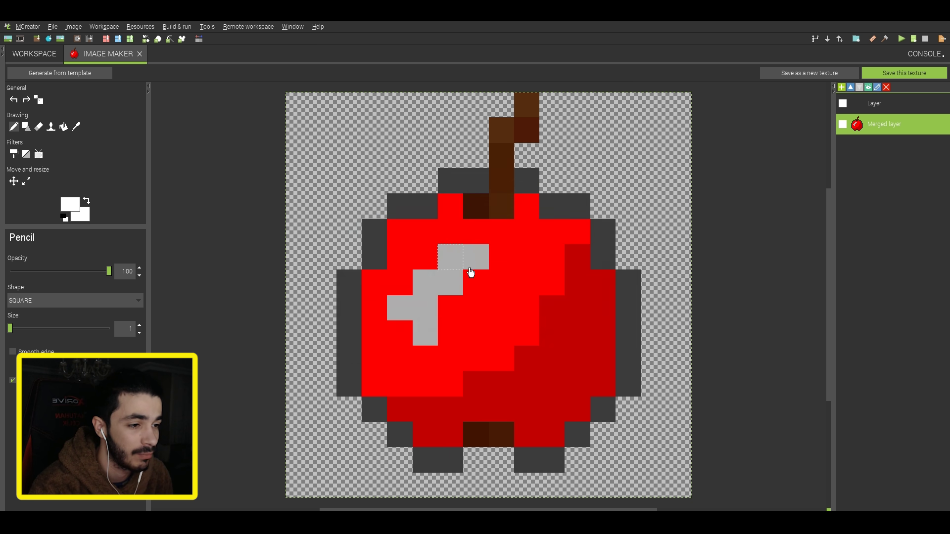
mouse_move(471, 273)
left_mouse_down()
mouse_move(453, 271)
mouse_move(431, 303)
mouse_move(426, 336)
left_mouse_up()
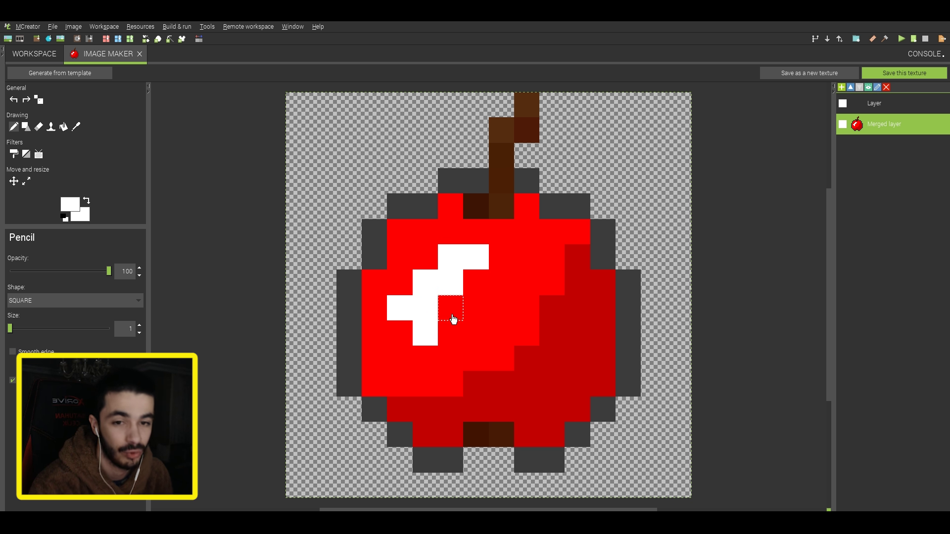
- Set the foreground colour to off-white with value 96 and paint three edge pixels of the apple's highlight
left_click(75, 207)
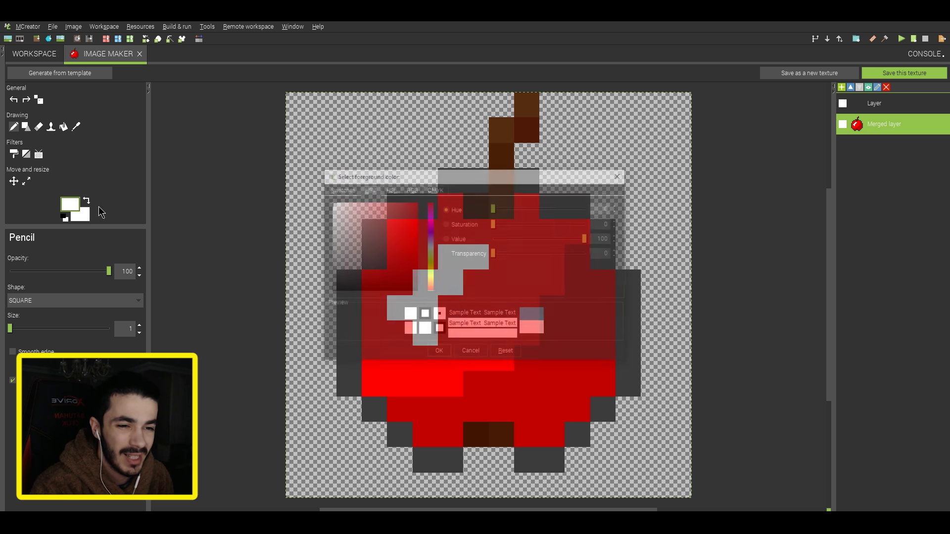
left_click(330, 206)
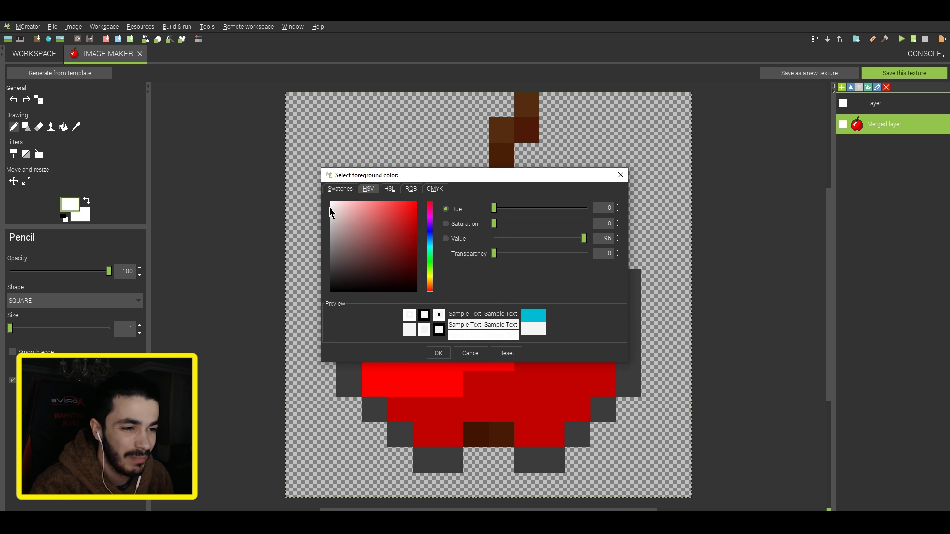
left_click(438, 354)
left_click(403, 309)
left_click(427, 331)
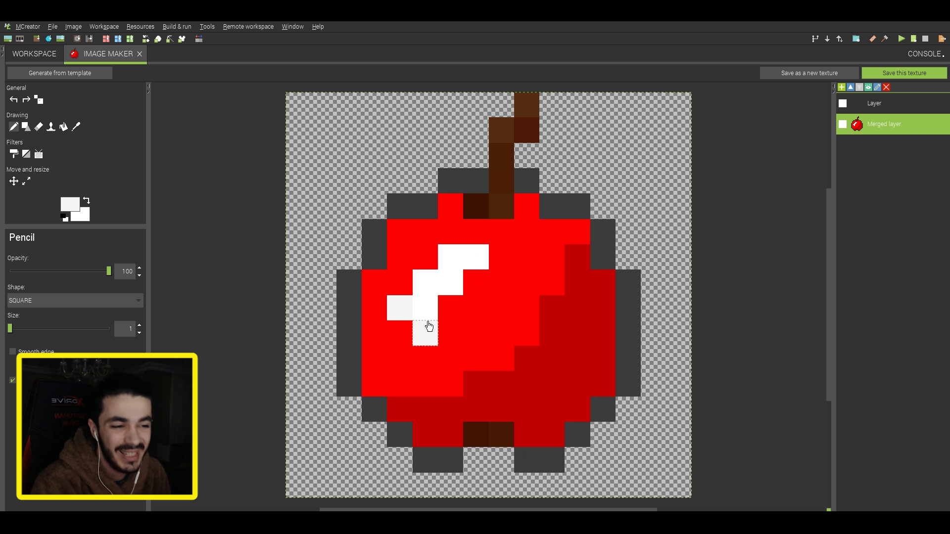
left_click(451, 282)
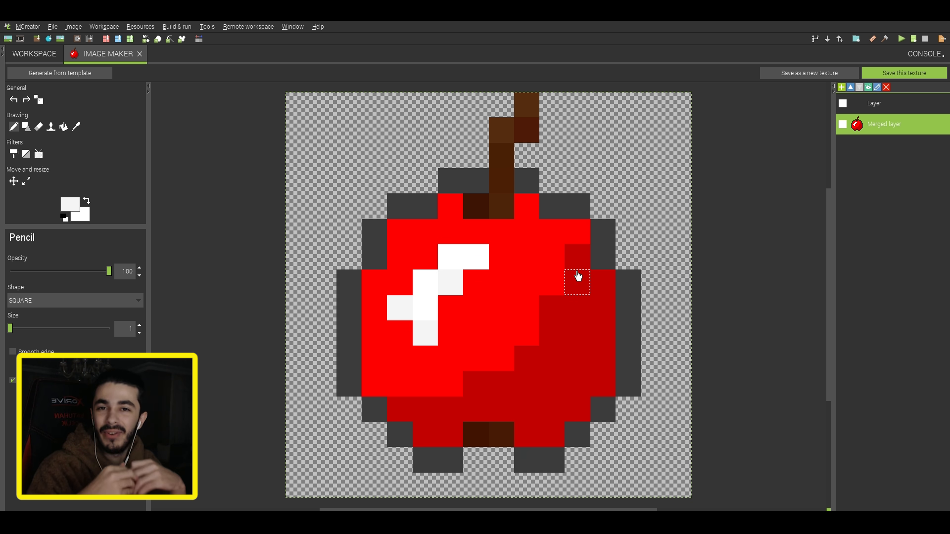
- Set the foreground colour to dark red with hue 0, saturation 100, value 65 and paint the apple's right outline
left_click(70, 204)
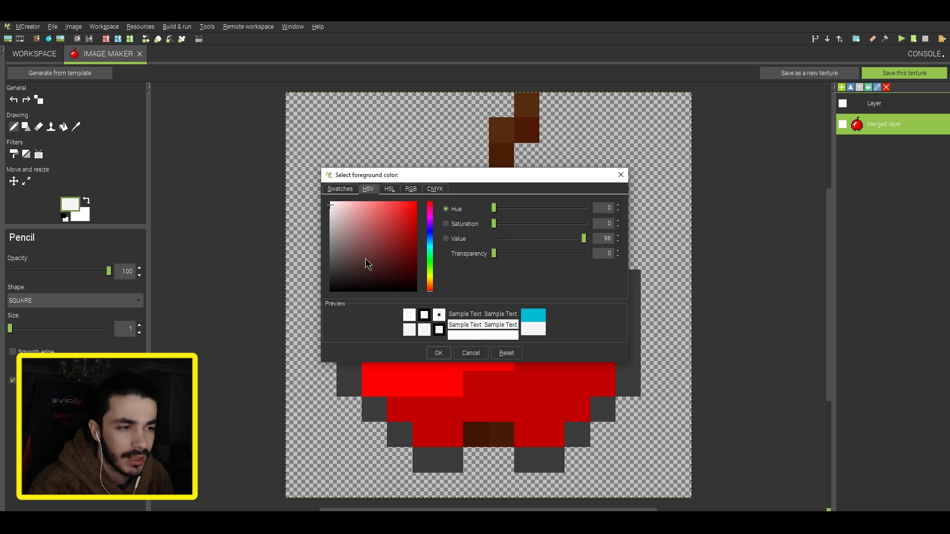
left_click_drag(405, 223, 423, 230)
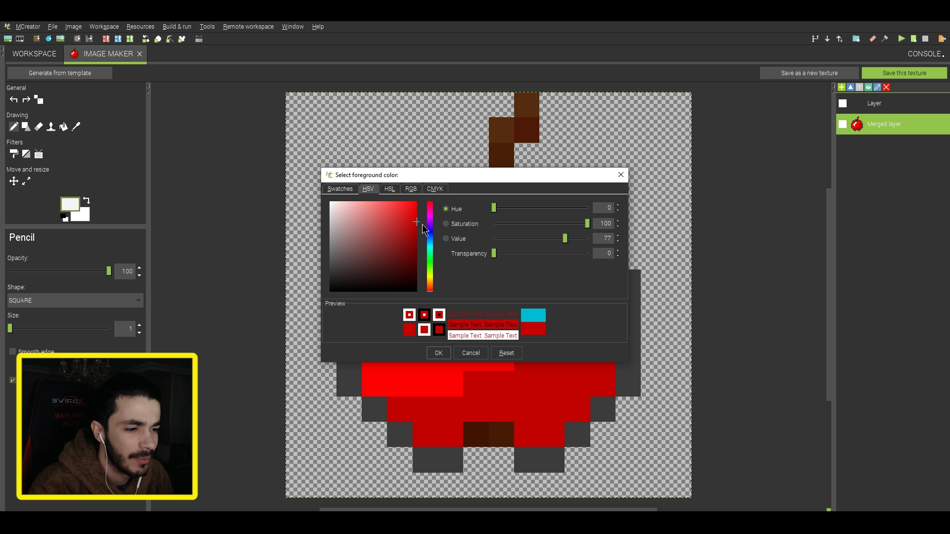
left_click(439, 353)
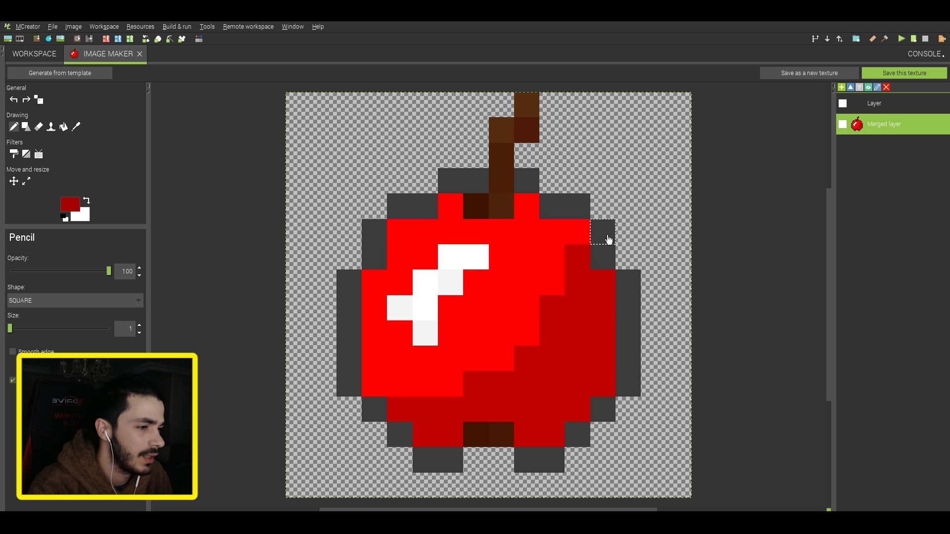
left_click_drag(609, 240, 629, 386)
- Darken the foreground red further and paint the apple's right and lower outline, bottom notch and the inner lower corner pixels
left_click(69, 204)
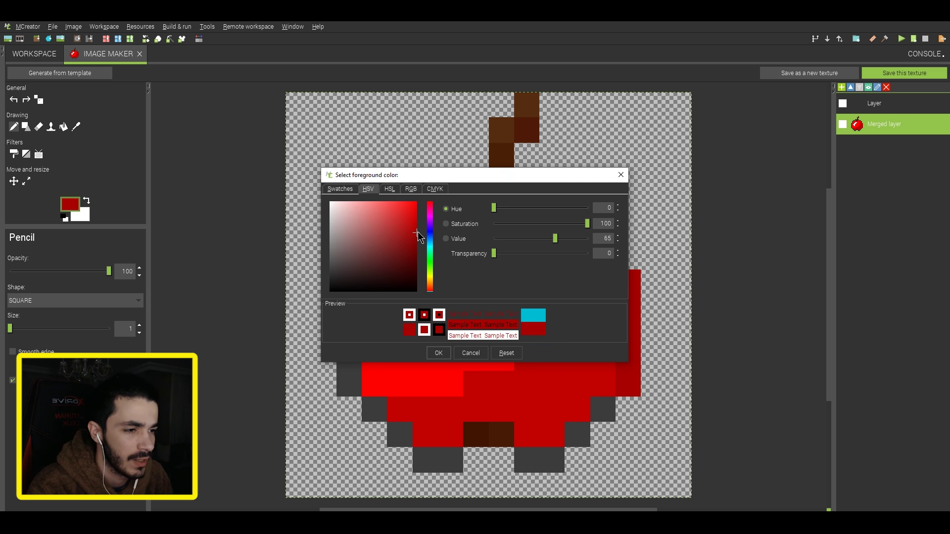
left_click_drag(418, 236, 421, 250)
left_click(438, 353)
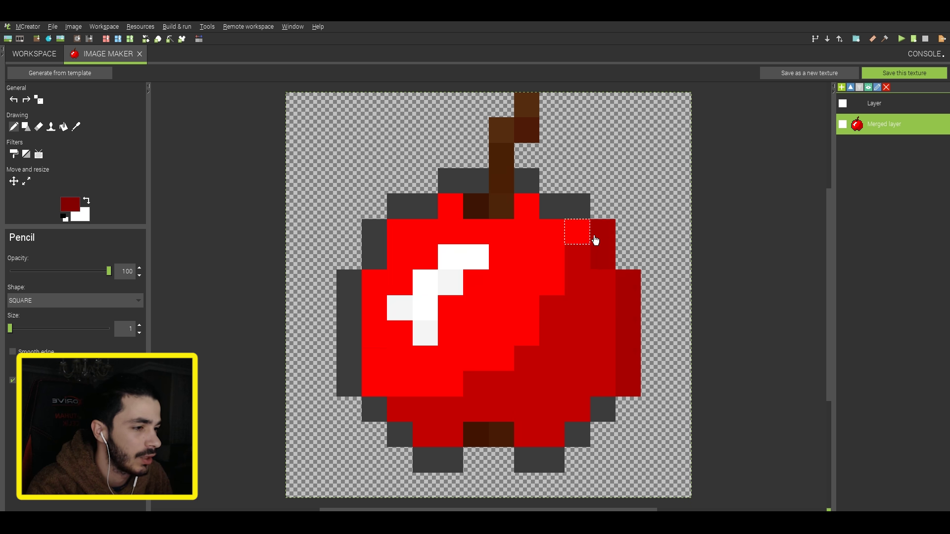
mouse_move(595, 240)
left_mouse_down()
mouse_move(626, 290)
mouse_move(634, 361)
mouse_move(614, 411)
mouse_move(539, 460)
mouse_move(492, 435)
mouse_move(439, 471)
mouse_move(407, 444)
mouse_move(434, 458)
left_mouse_up()
left_click(374, 384)
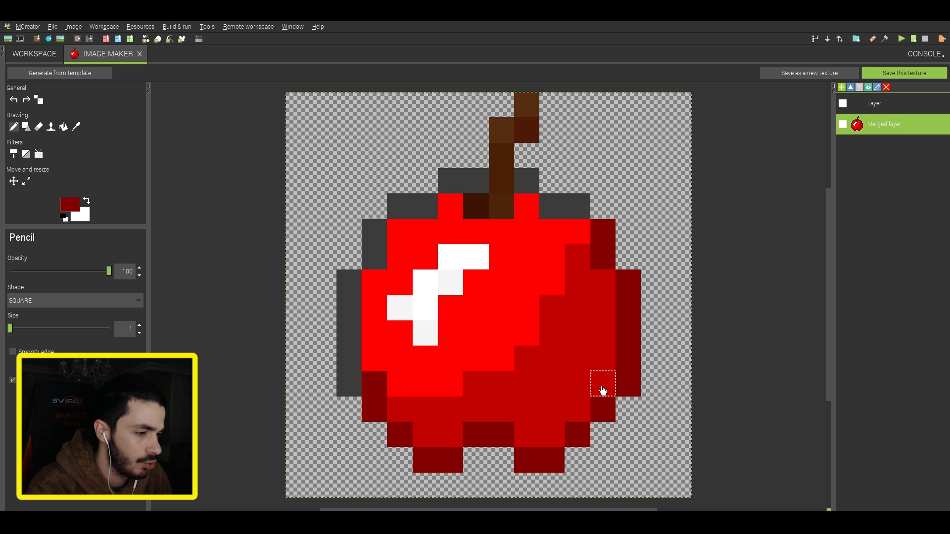
left_click(603, 385)
- Erase the lowest pixel of each outer side outline and paint the remaining grey outline with dark red 156,0,0 using the Pencil
left_click(38, 127)
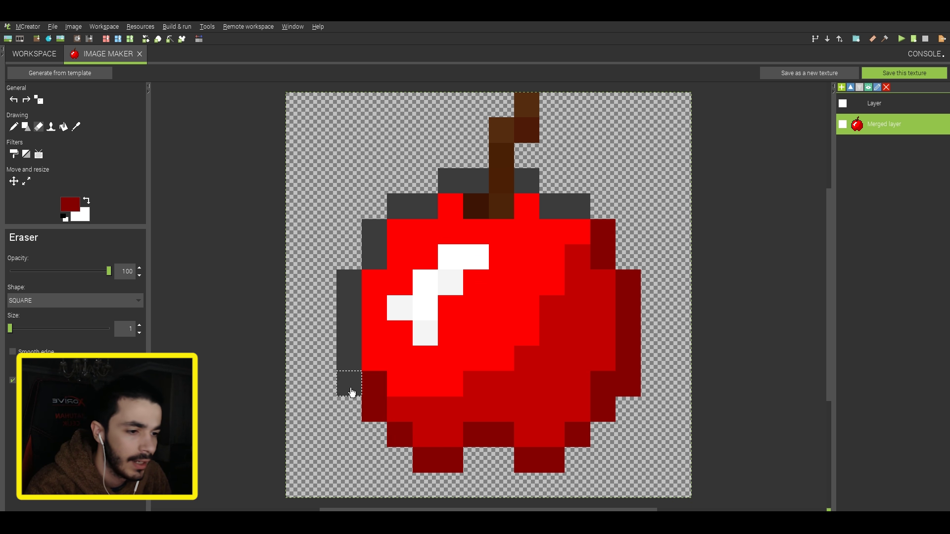
left_click(349, 385)
left_click(632, 391)
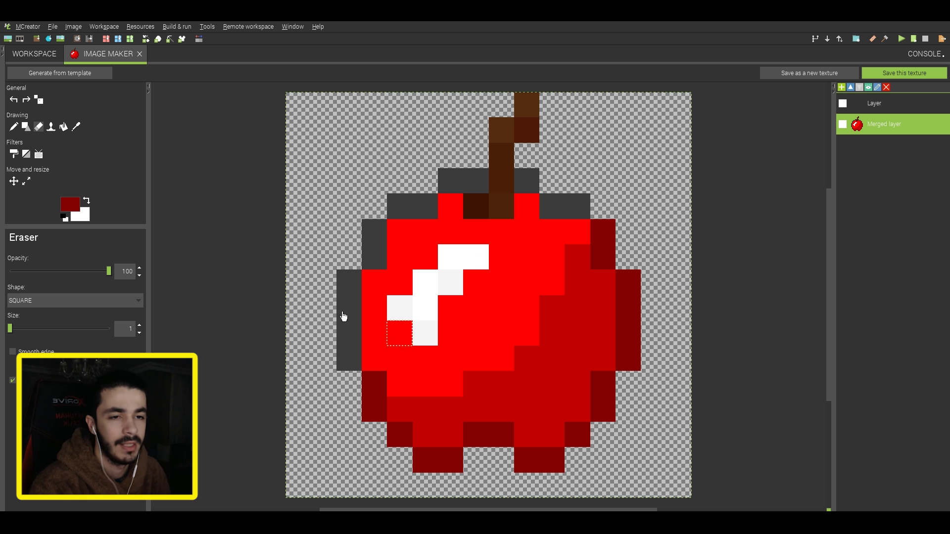
left_click(14, 126)
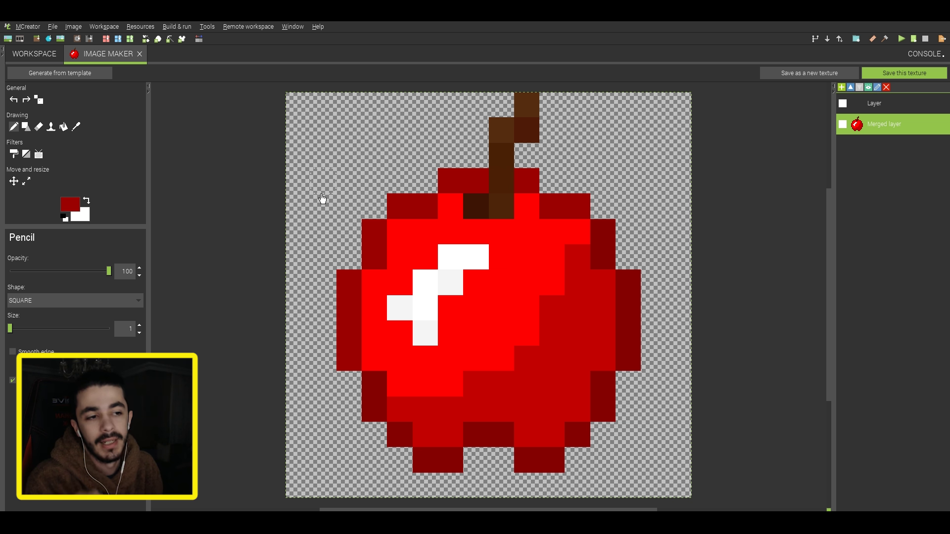
- Recolour the merged apple layer with cyan 0,246,255 using the Colorize tool, with saturation and brightness locked
left_click(14, 155)
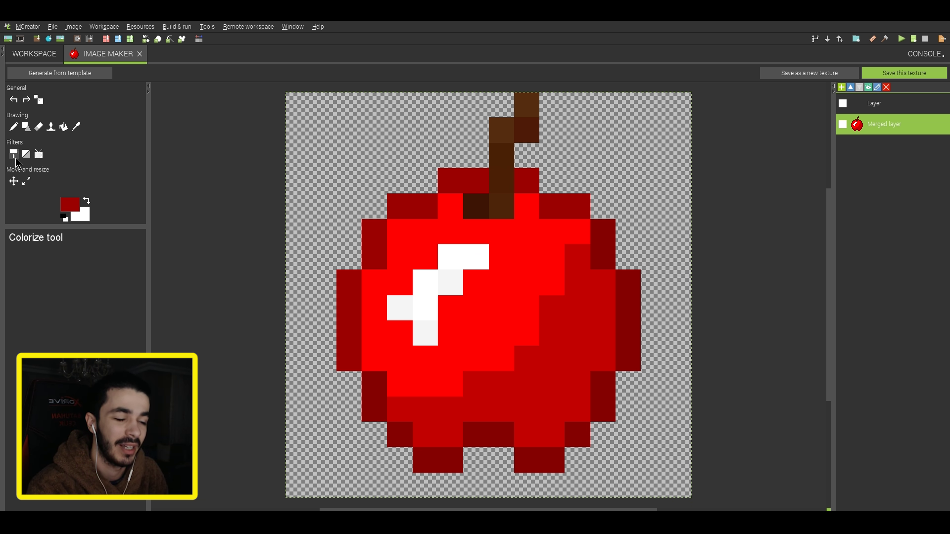
left_click(481, 305)
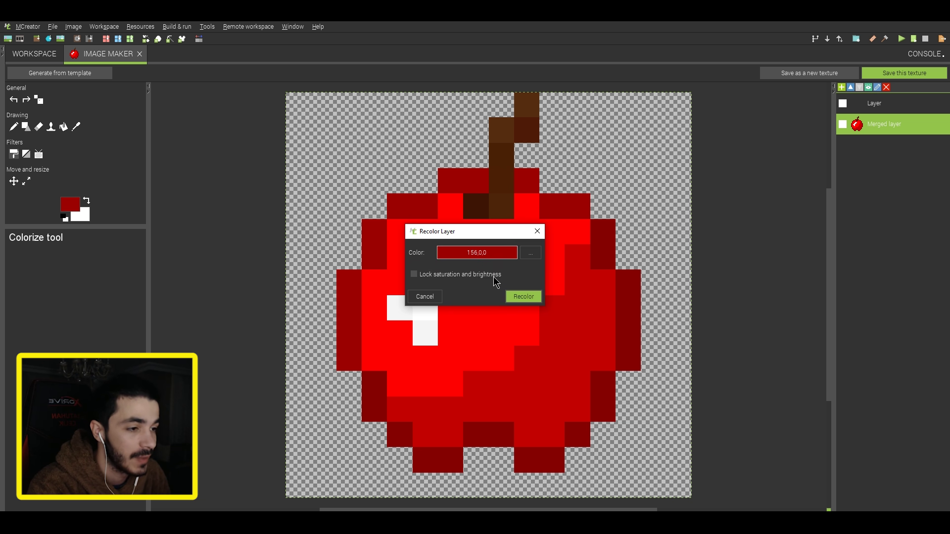
left_click(530, 253)
left_click(430, 242)
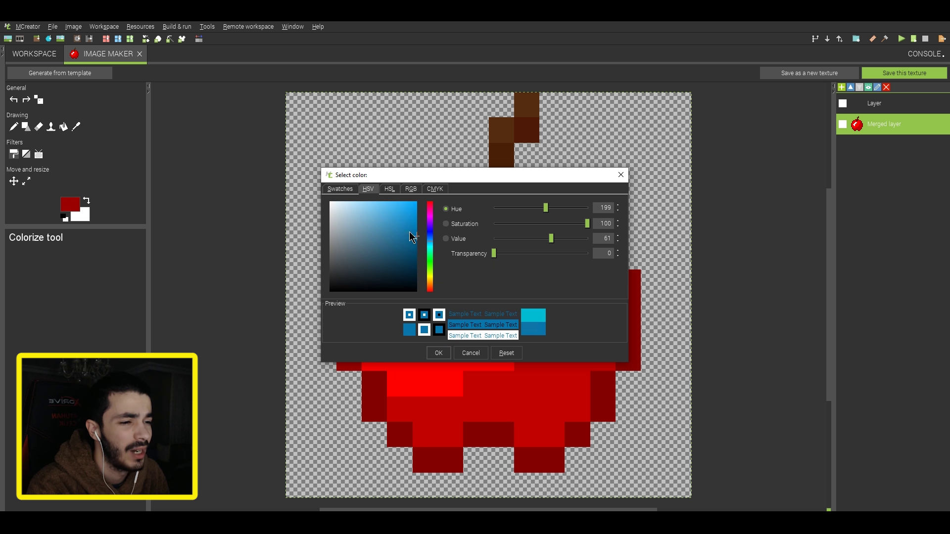
left_click(418, 201)
left_click(430, 247)
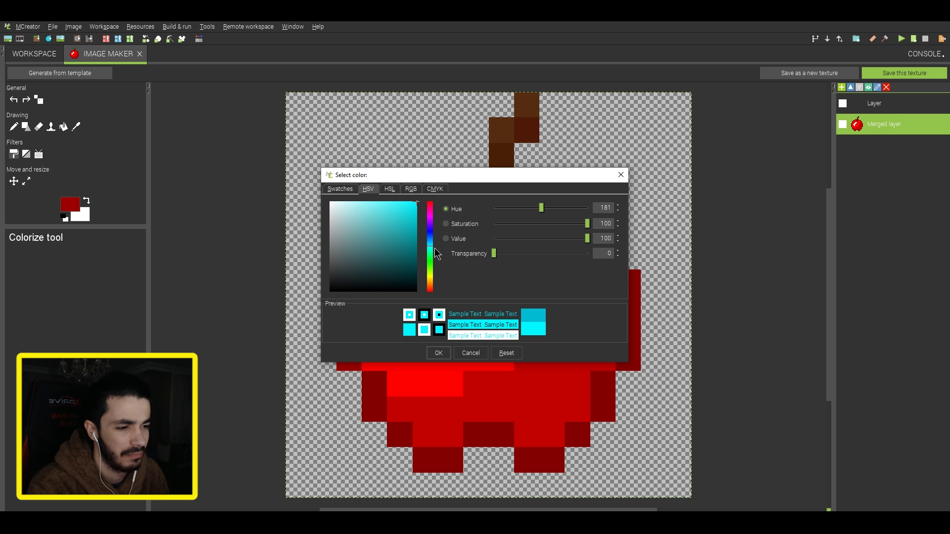
left_click(438, 353)
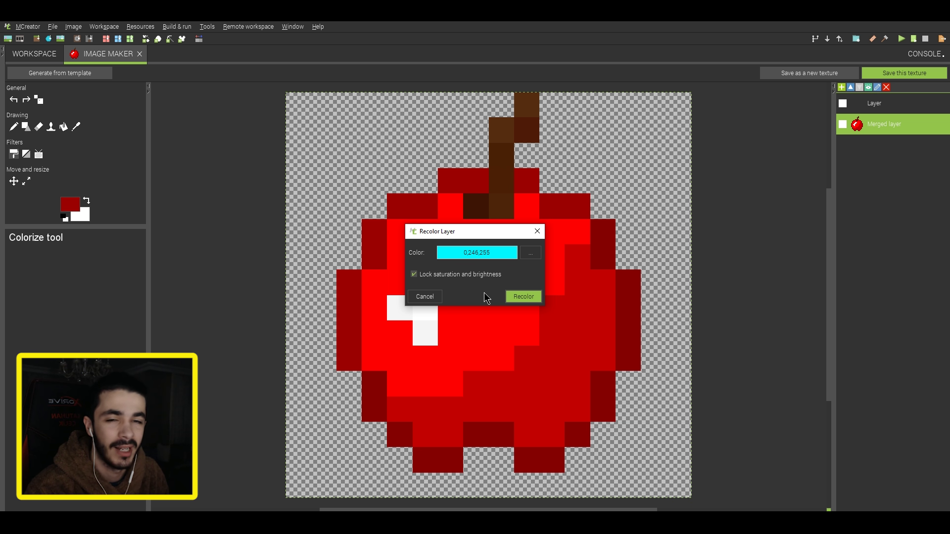
left_click(524, 297)
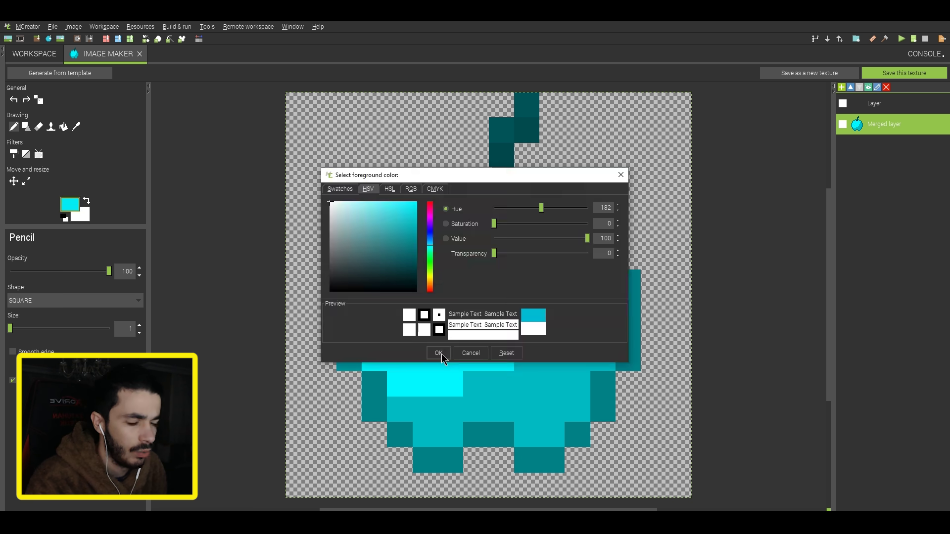
- Set the foreground colour to white with value 100 and repaint the cyan apple's highlight with the Pencil
left_click(438, 354)
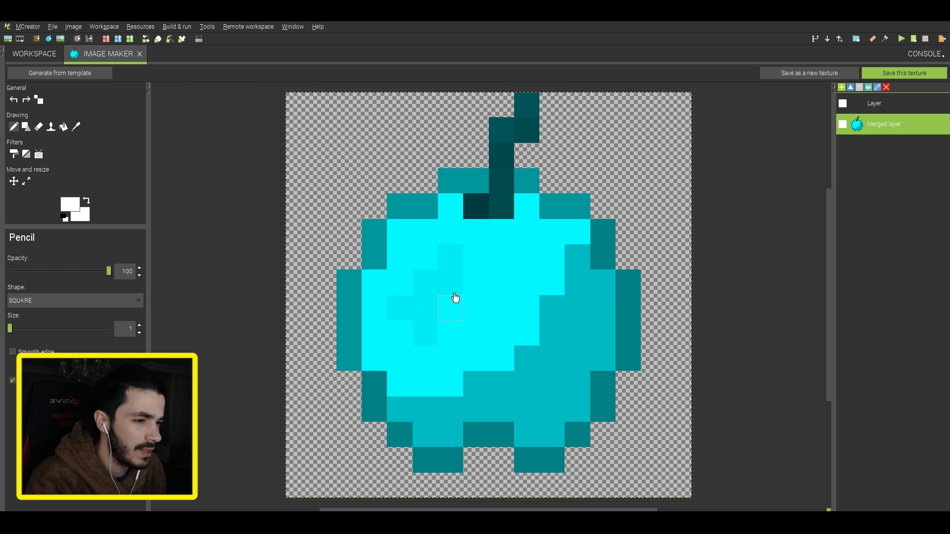
left_click(451, 262)
mouse_move(454, 276)
left_mouse_down()
mouse_move(431, 303)
mouse_move(425, 333)
left_mouse_up()
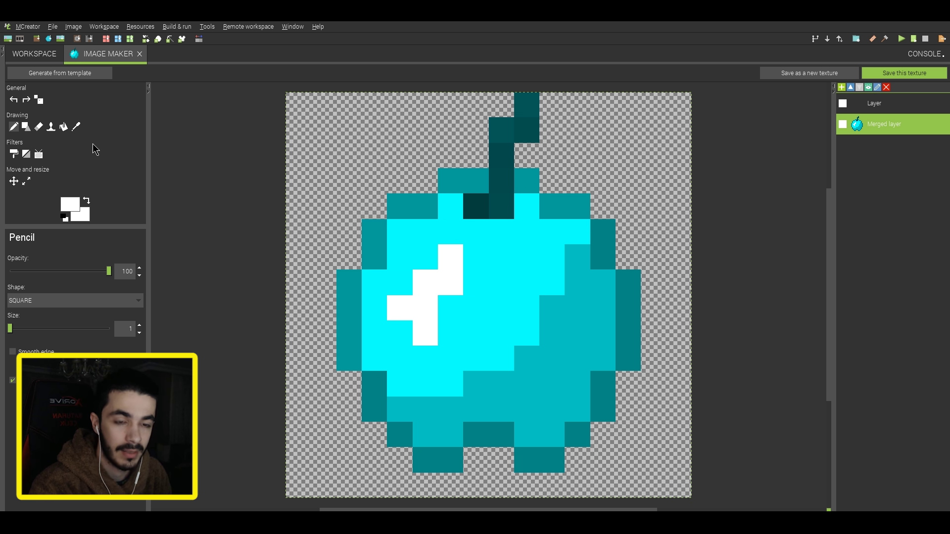
left_click_drag(530, 123, 502, 146)
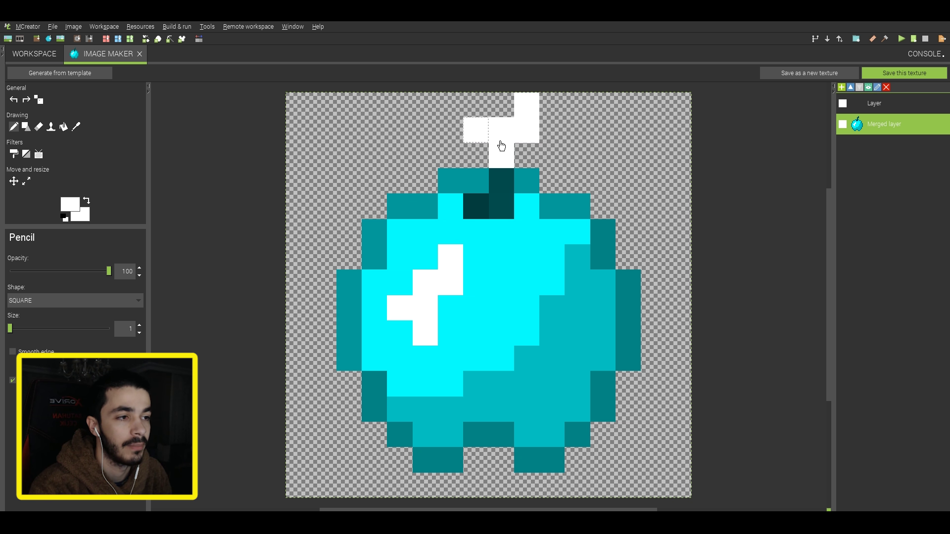
key("ctrl+z")
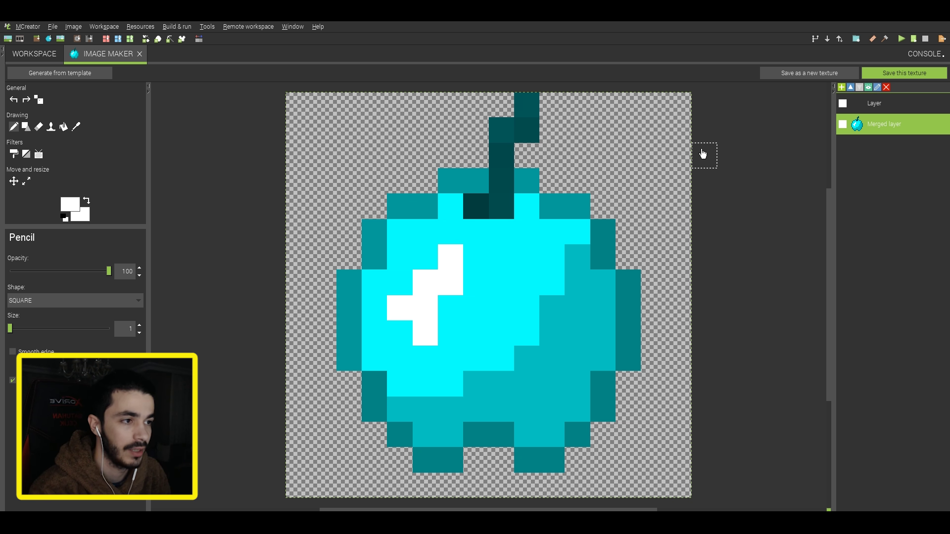
- Save the cyan apple as a new Item texture named elma1
left_click(808, 76)
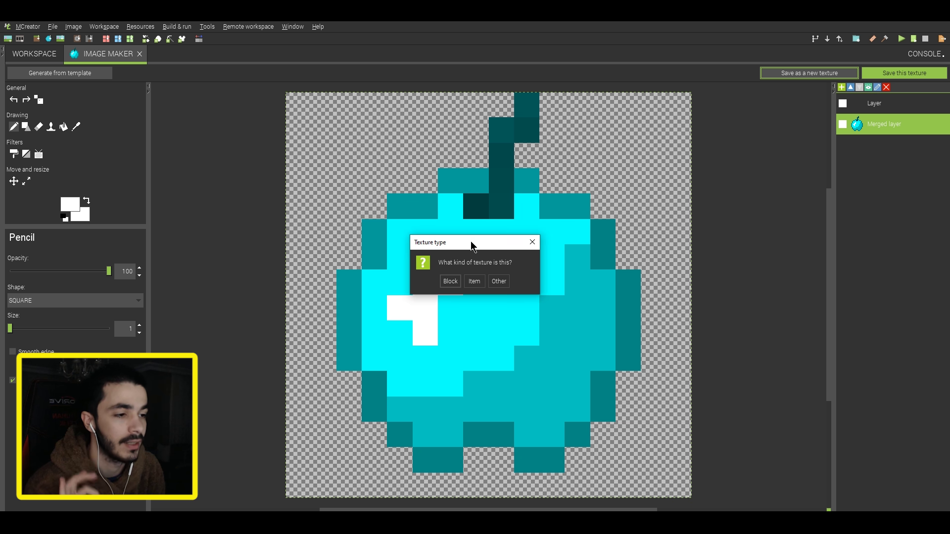
left_click(474, 282)
left_click(472, 287)
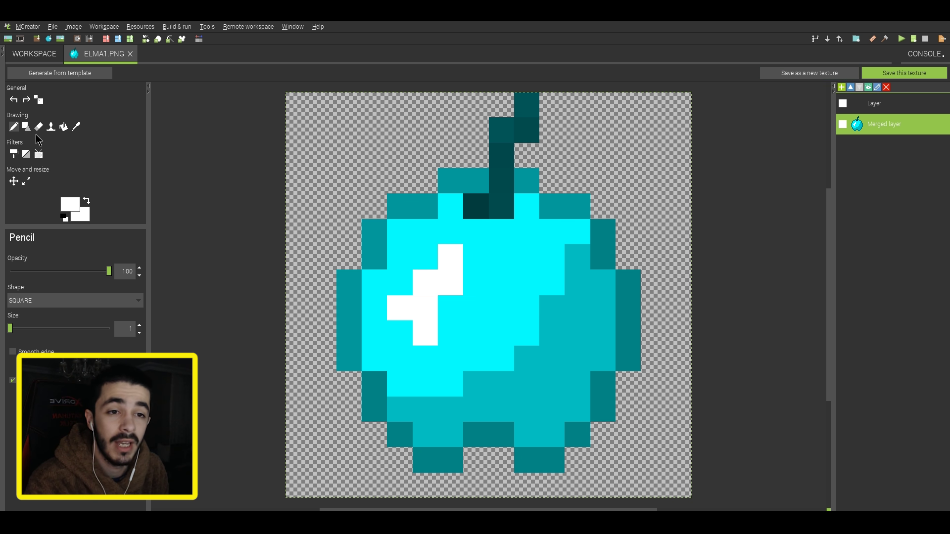
- Erase a large bite from the apple's left side and save it as a new Item texture named elma2
left_click(38, 127)
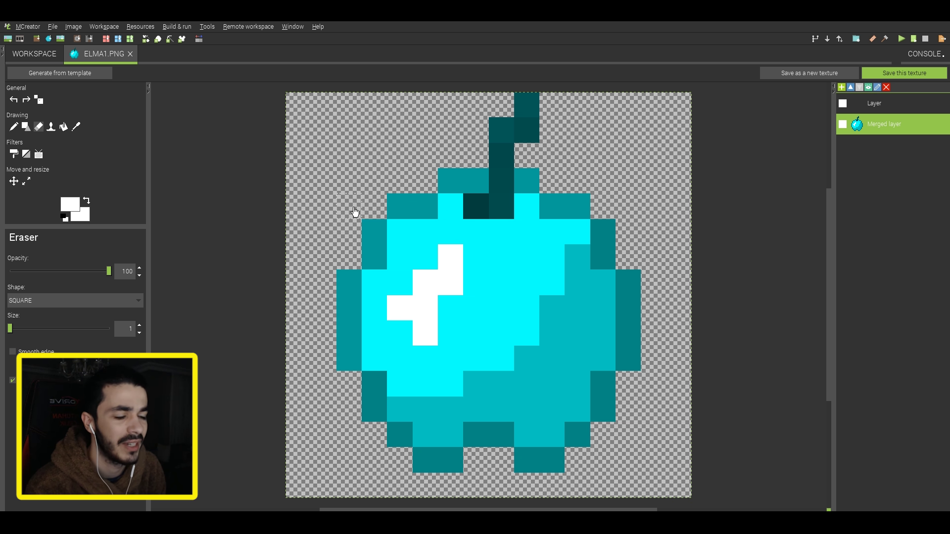
mouse_move(362, 219)
left_mouse_down()
mouse_move(422, 255)
mouse_move(456, 307)
mouse_move(435, 365)
mouse_move(370, 424)
mouse_move(367, 269)
mouse_move(403, 259)
mouse_move(424, 278)
mouse_move(407, 373)
mouse_move(444, 365)
mouse_move(321, 467)
mouse_move(359, 425)
mouse_move(400, 217)
left_mouse_up()
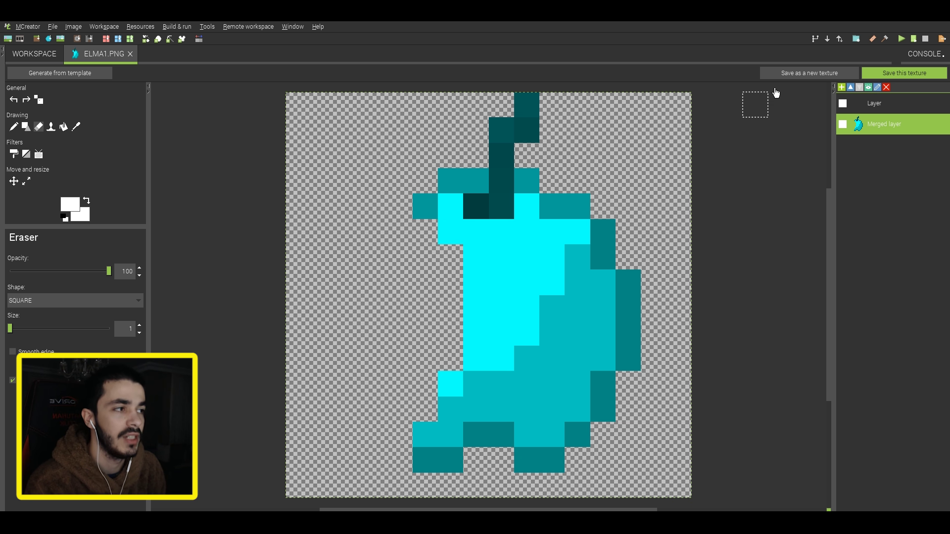
left_click(810, 79)
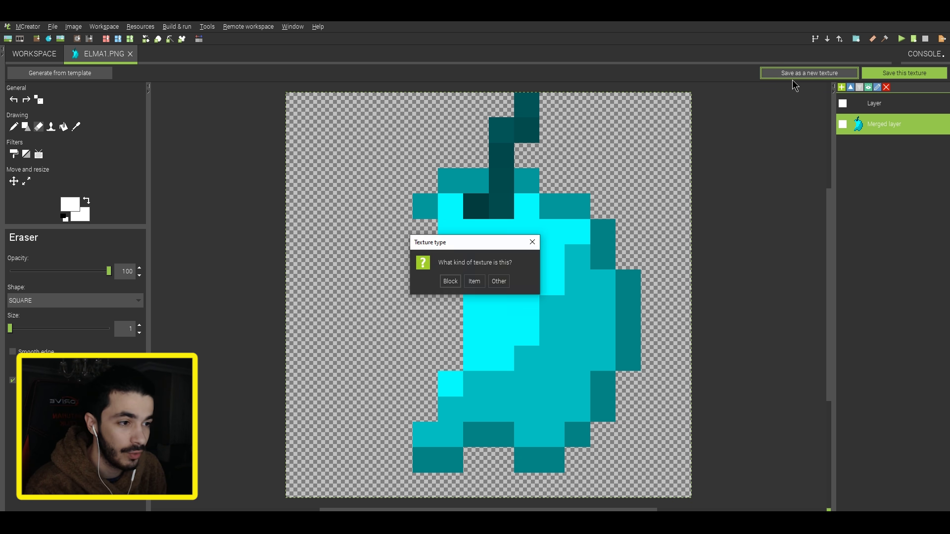
left_click(474, 283)
type("elma2")
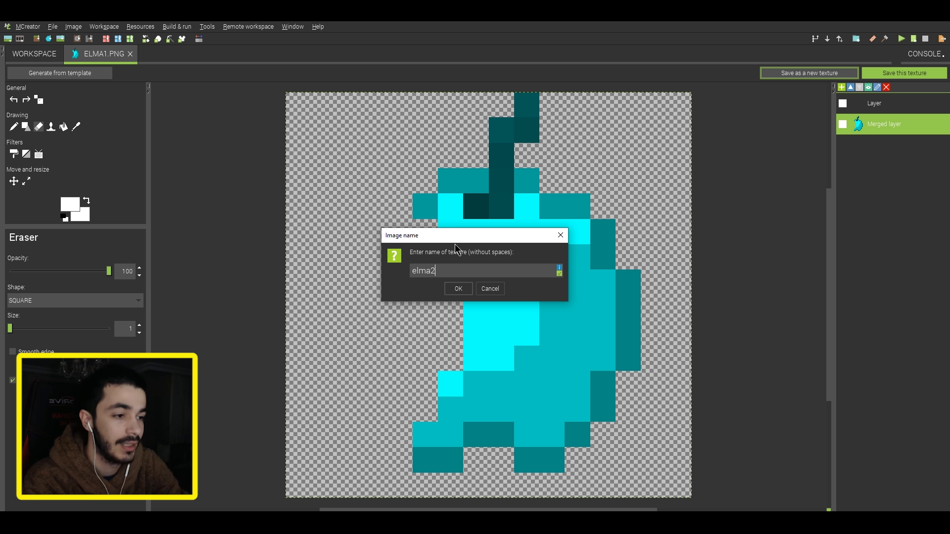
key("Return")
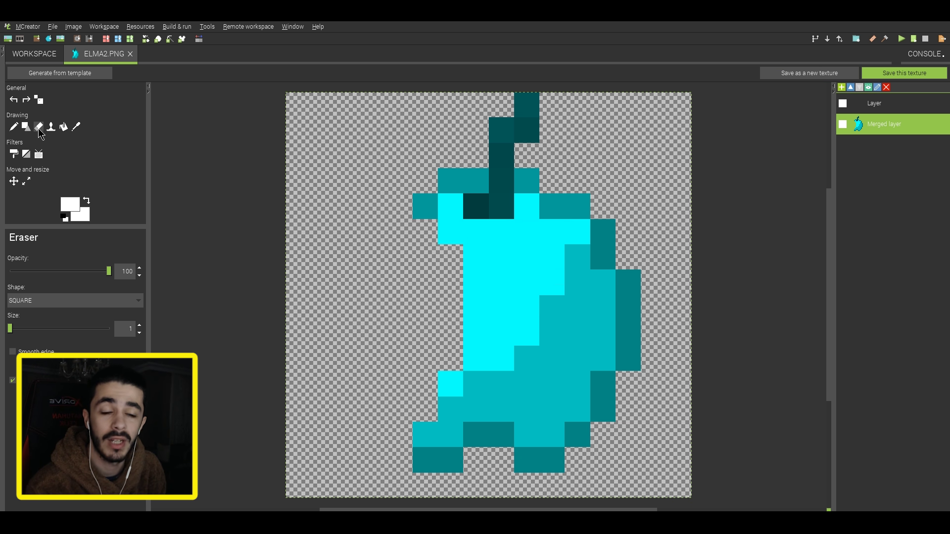
- Erase the apple's right side so a narrow core is left and save it as a new Item texture named elma3
mouse_move(619, 223)
left_mouse_down()
mouse_move(543, 272)
mouse_move(549, 379)
left_mouse_up()
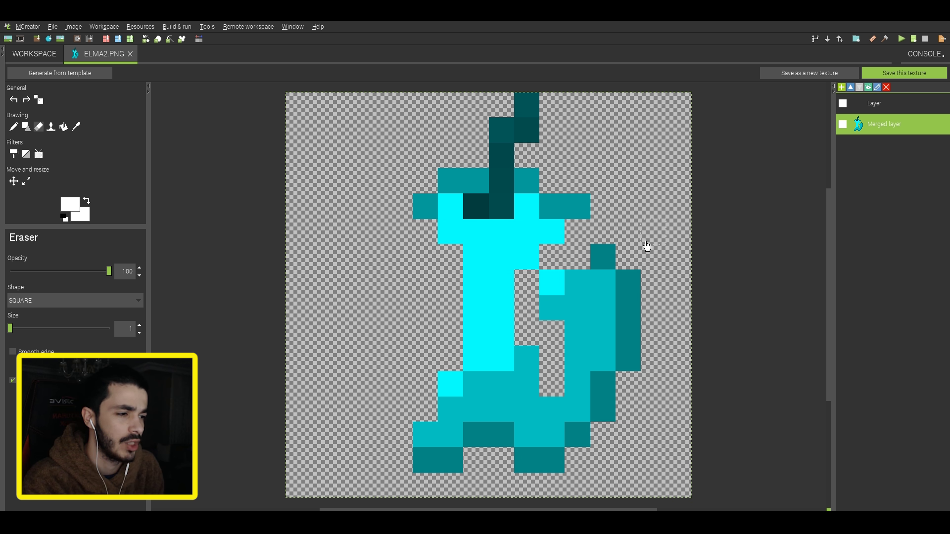
key("ctrl+z")
mouse_move(578, 255)
left_mouse_down()
mouse_move(565, 282)
mouse_move(569, 348)
mouse_move(596, 420)
mouse_move(572, 362)
mouse_move(602, 364)
mouse_move(609, 354)
mouse_move(609, 388)
mouse_move(625, 323)
mouse_move(577, 233)
mouse_move(590, 276)
left_mouse_up()
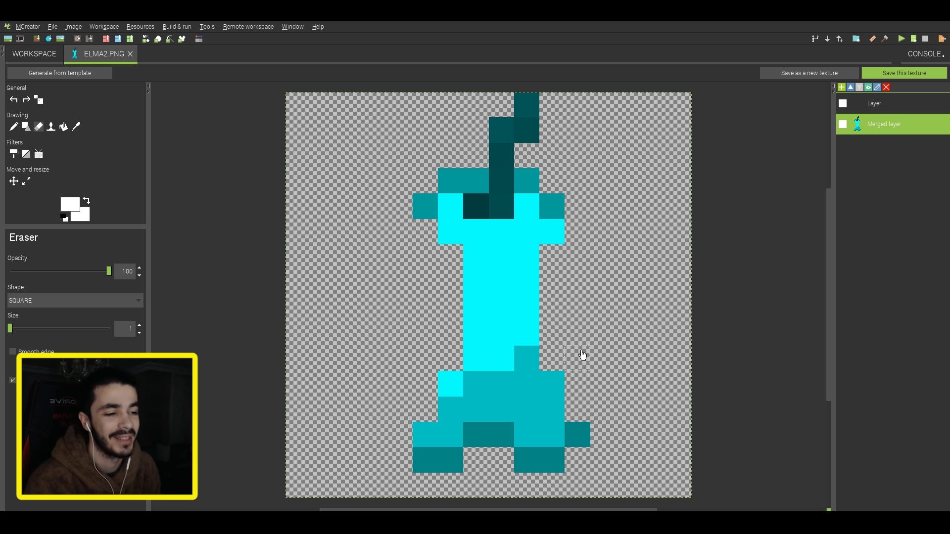
left_click(809, 72)
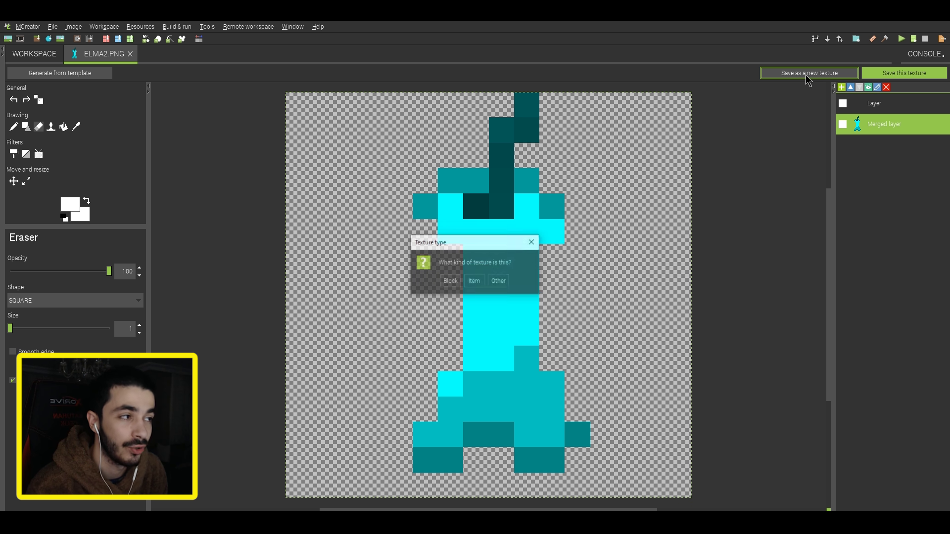
left_click(474, 282)
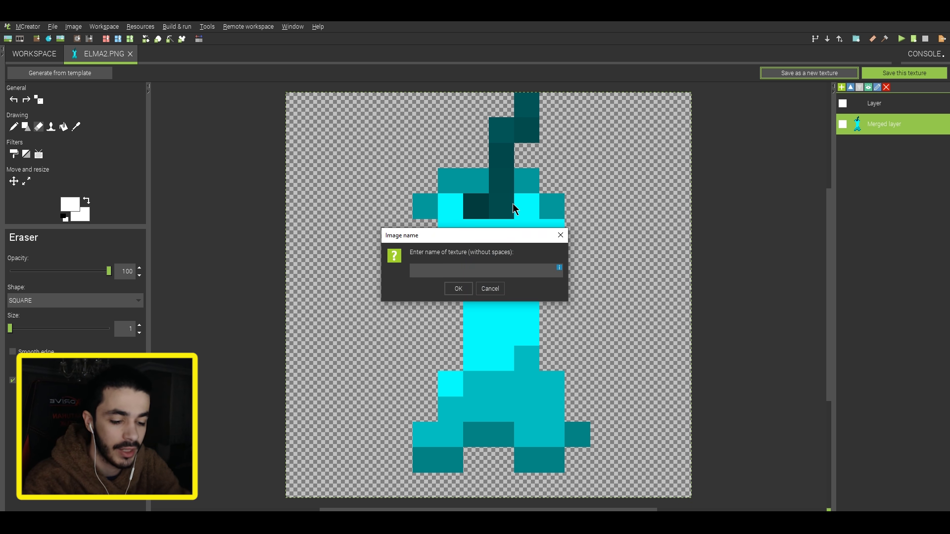
type("elma3")
key("Return")
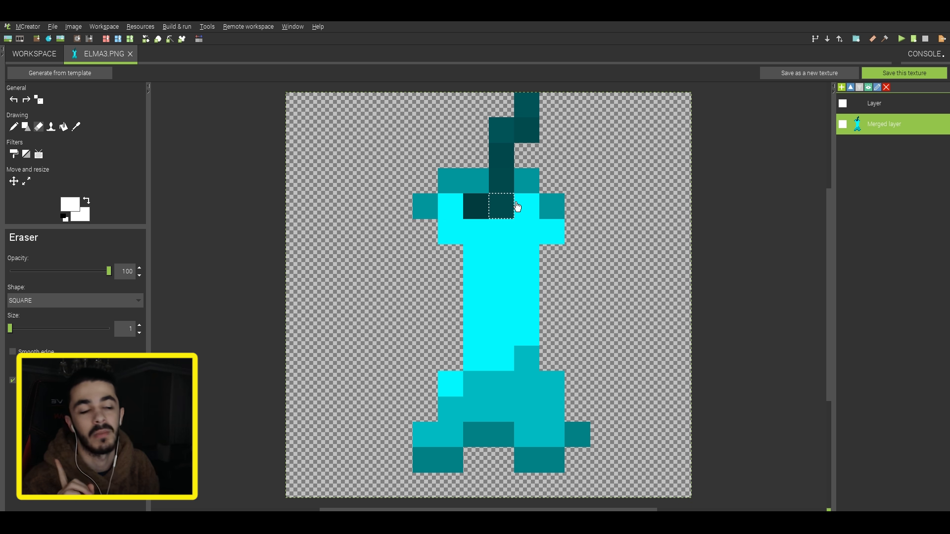
- Erase the apple core down to the stem with a few pixels around its base and save it as a new Item texture named elmasap
mouse_move(446, 265)
left_mouse_down()
mouse_move(537, 284)
mouse_move(503, 290)
mouse_move(538, 347)
mouse_move(438, 419)
mouse_move(453, 448)
mouse_move(539, 324)
mouse_move(516, 394)
mouse_move(524, 434)
mouse_move(569, 448)
mouse_move(511, 468)
left_mouse_up()
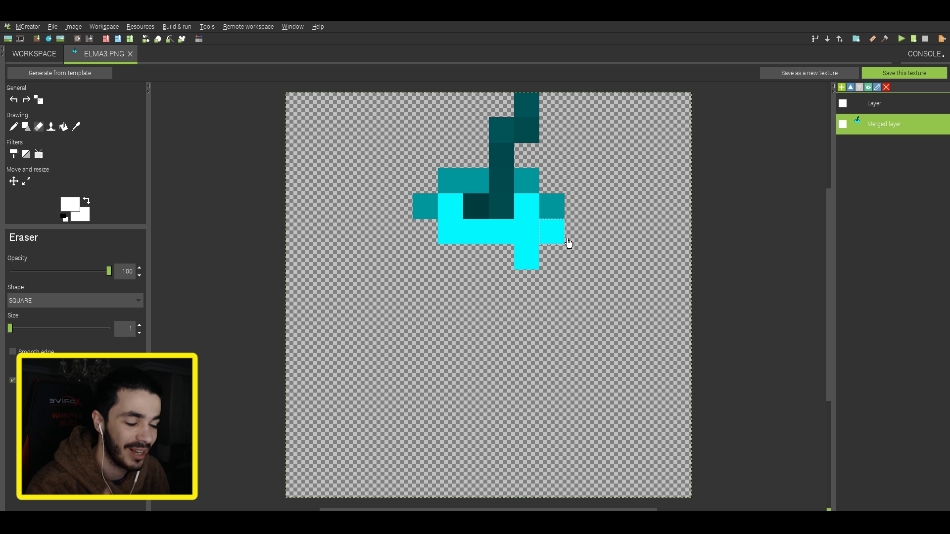
mouse_move(566, 203)
left_mouse_down()
mouse_move(547, 229)
mouse_move(439, 248)
mouse_move(426, 227)
mouse_move(444, 197)
mouse_move(538, 195)
mouse_move(680, 261)
left_mouse_up()
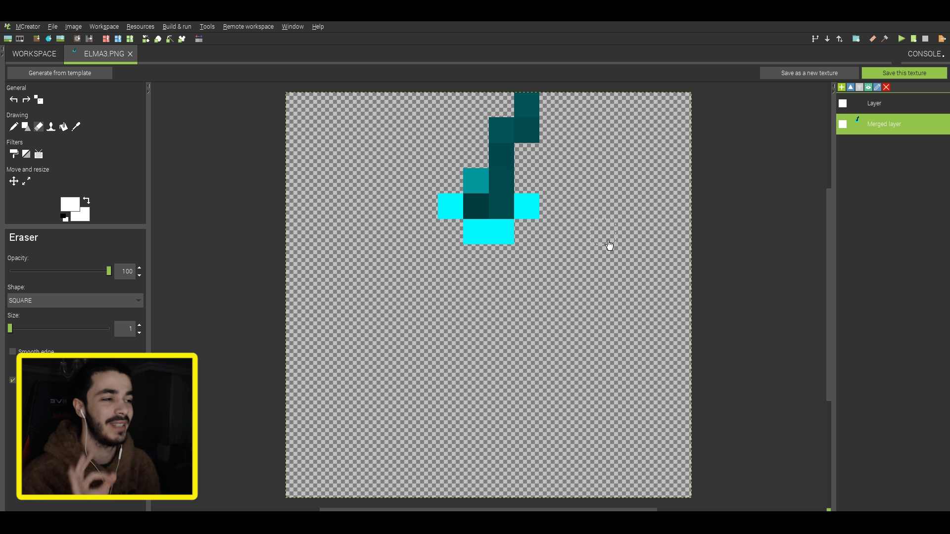
left_click(817, 73)
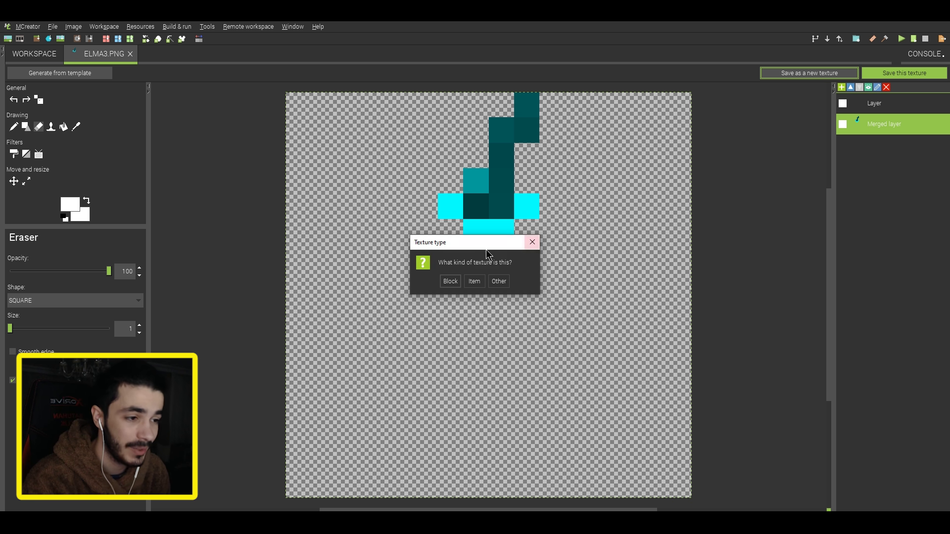
left_click(474, 282)
type("elmasap")
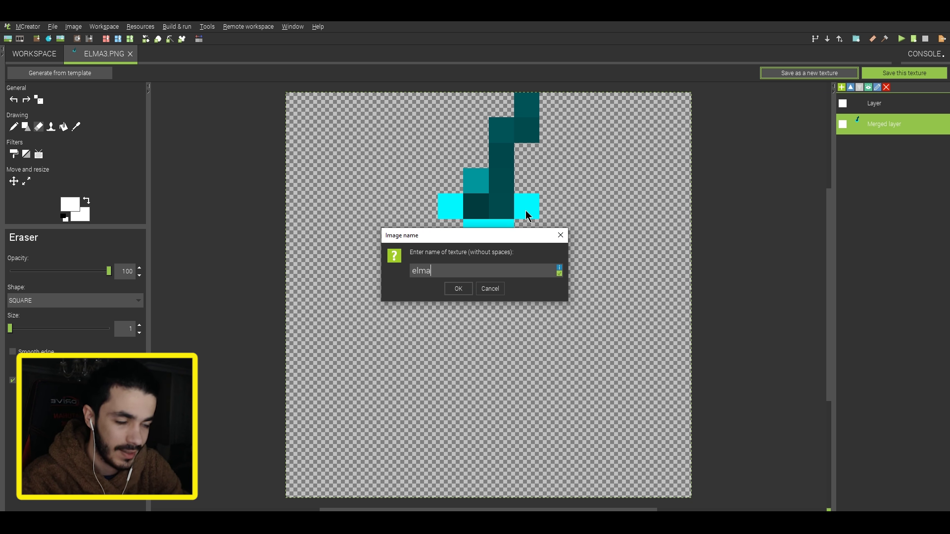
left_click(458, 289)
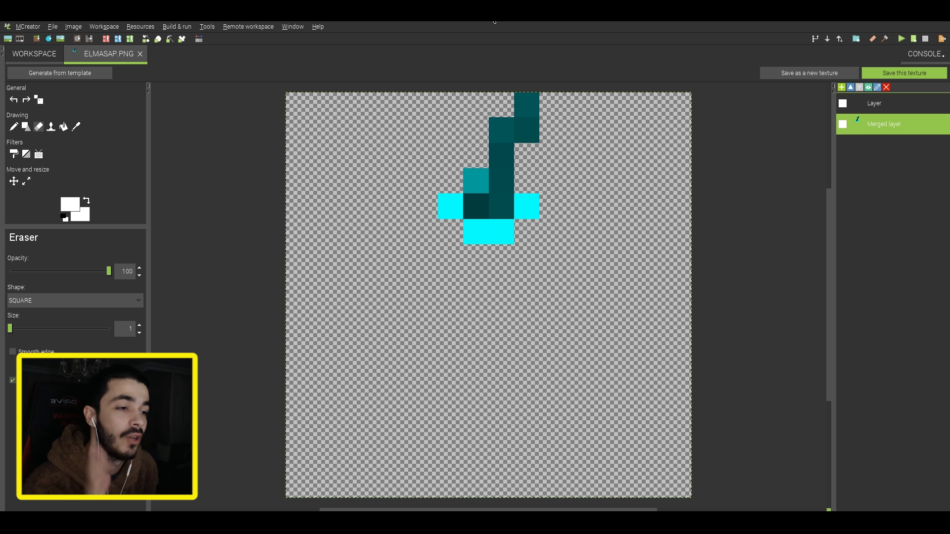
left_click(140, 53)
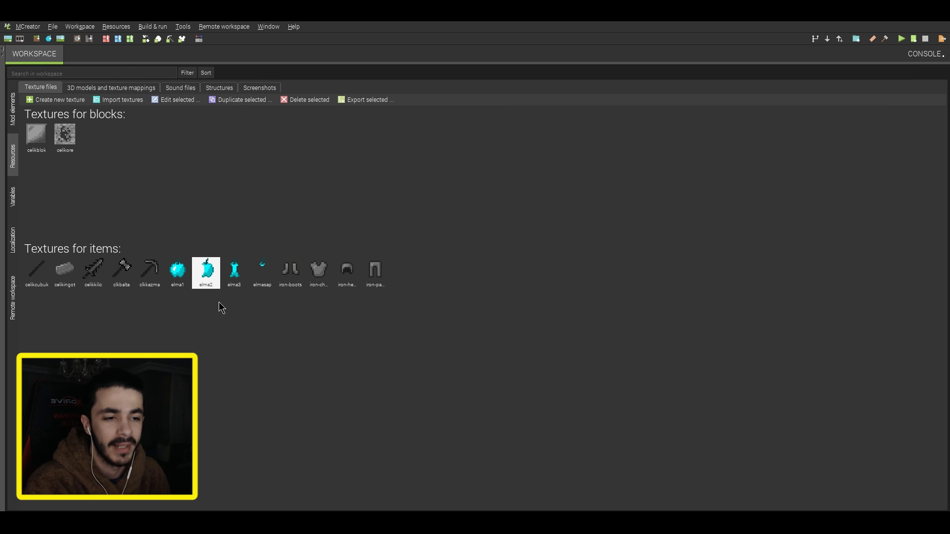
left_click_drag(259, 314, 263, 327)
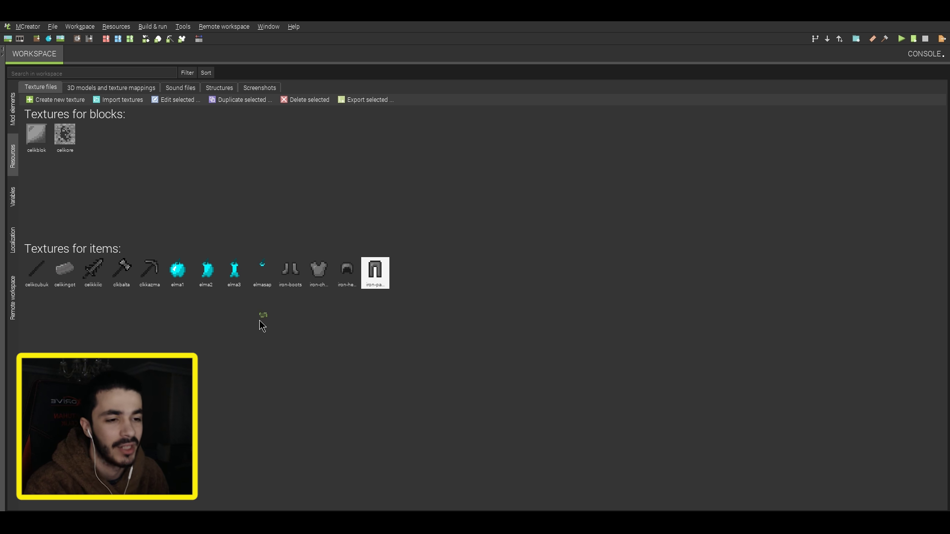
left_click_drag(173, 302, 178, 271)
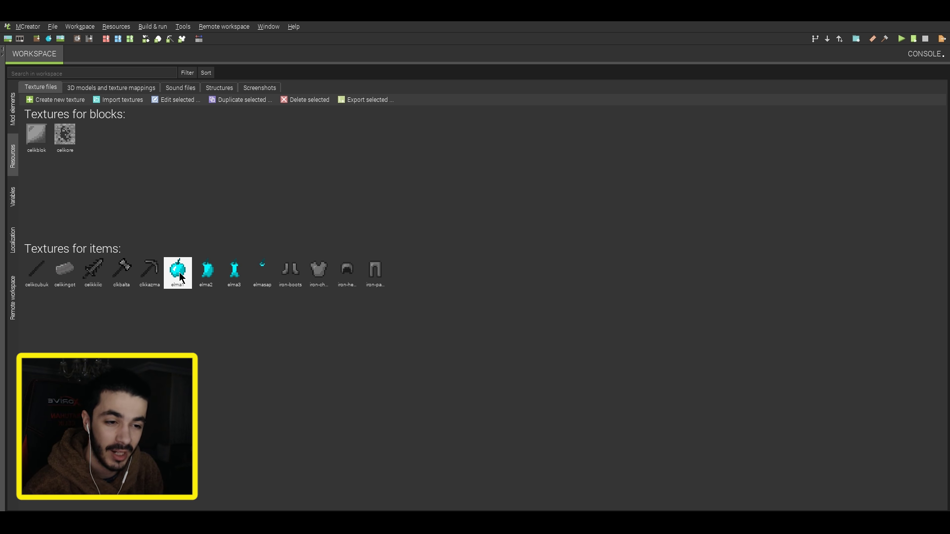
left_click(210, 280)
left_click(234, 291)
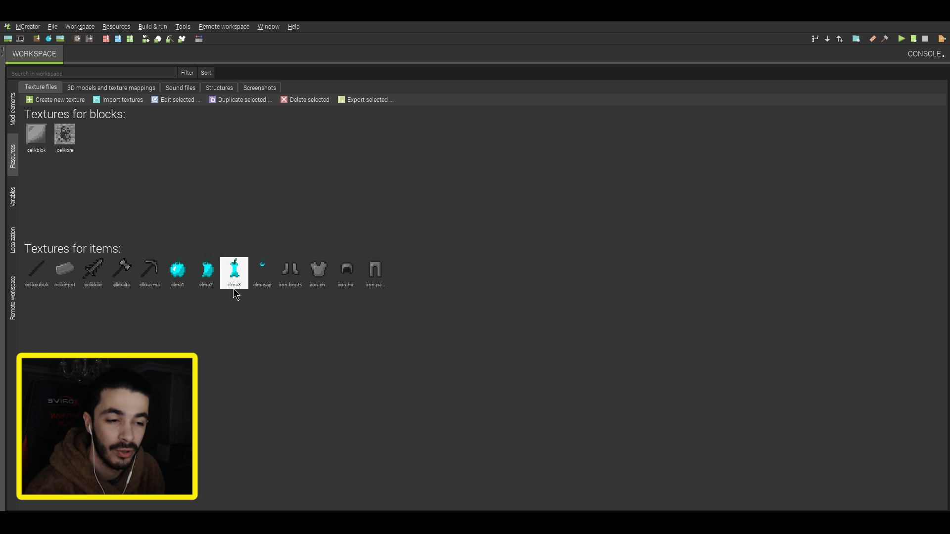
left_click(268, 281)
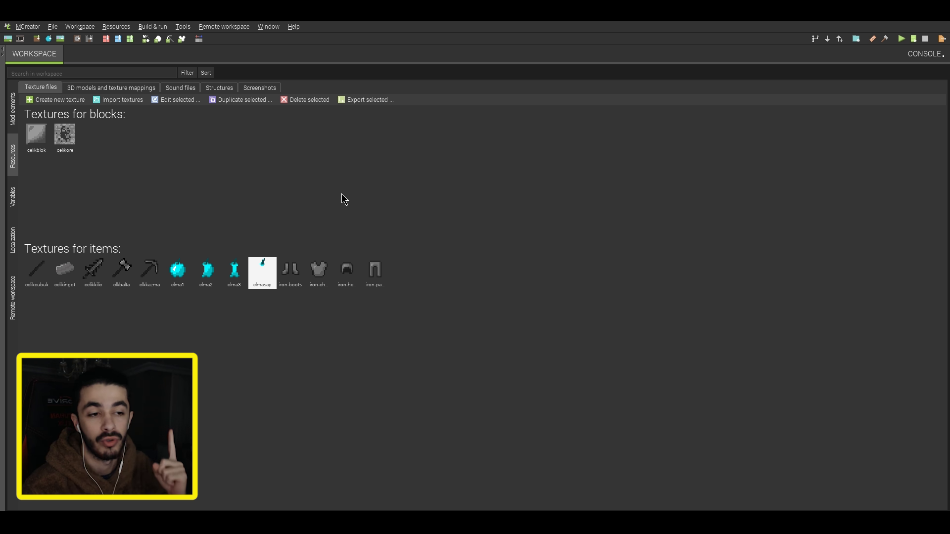
- Create a new Food mod element named Mavielma
left_click(14, 110)
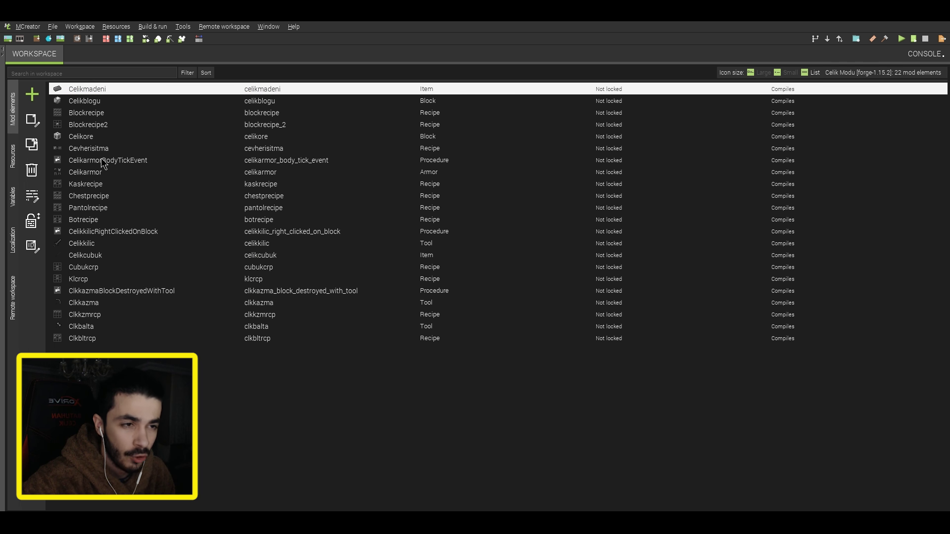
left_click(32, 94)
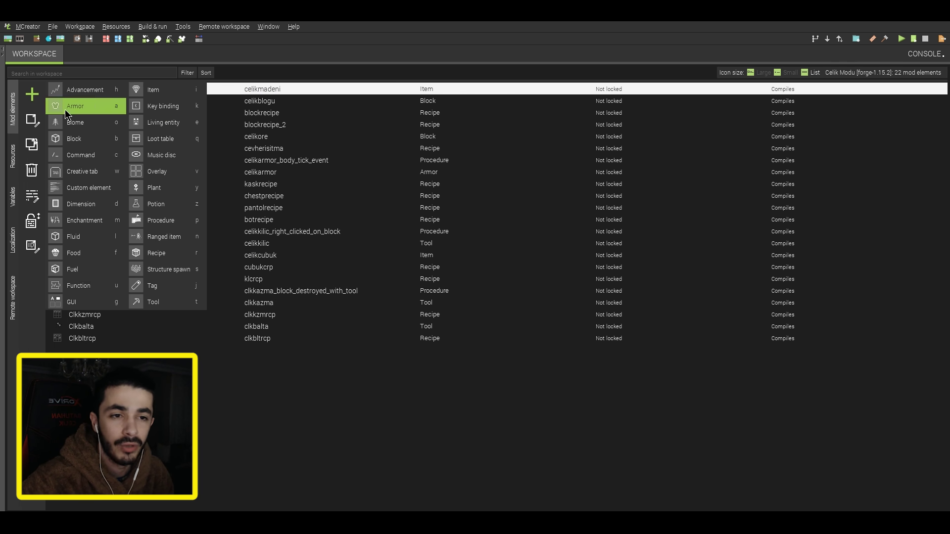
left_click(89, 259)
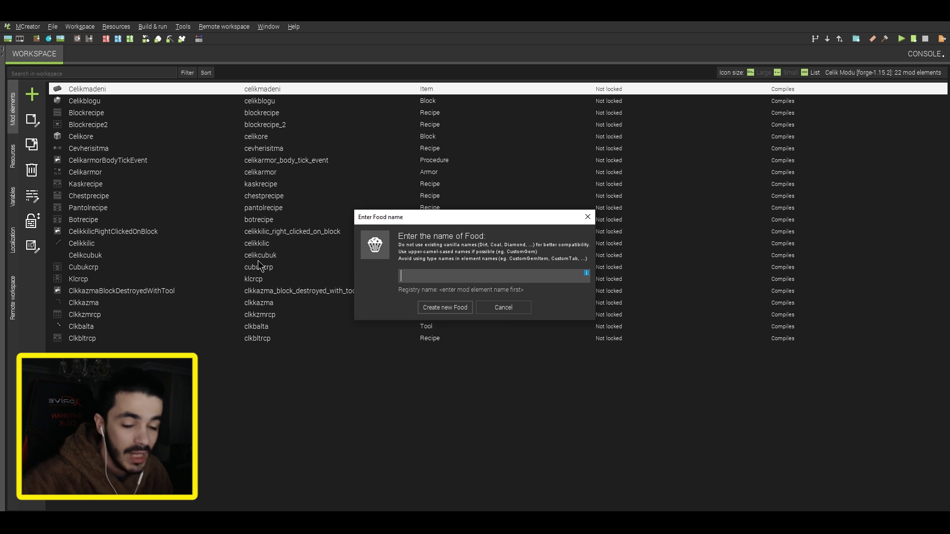
type("mavielma")
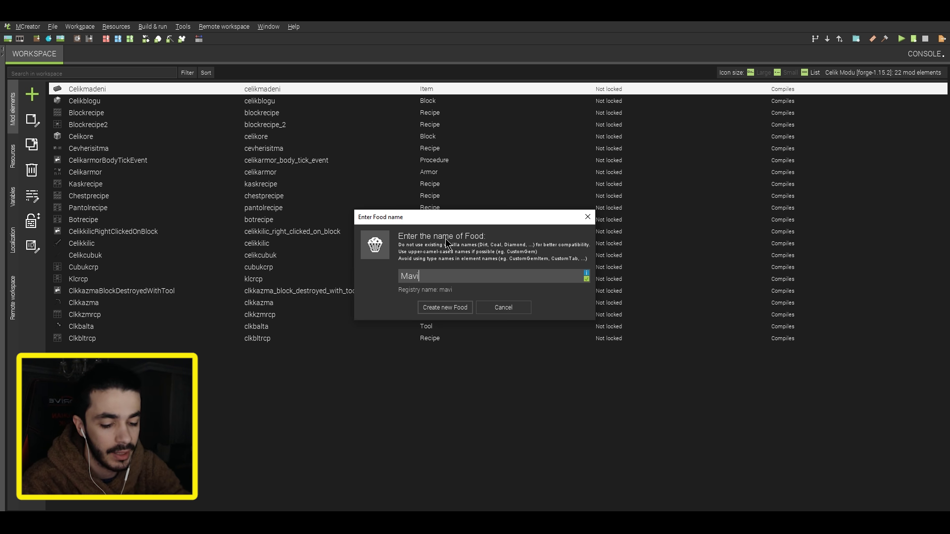
left_click(433, 307)
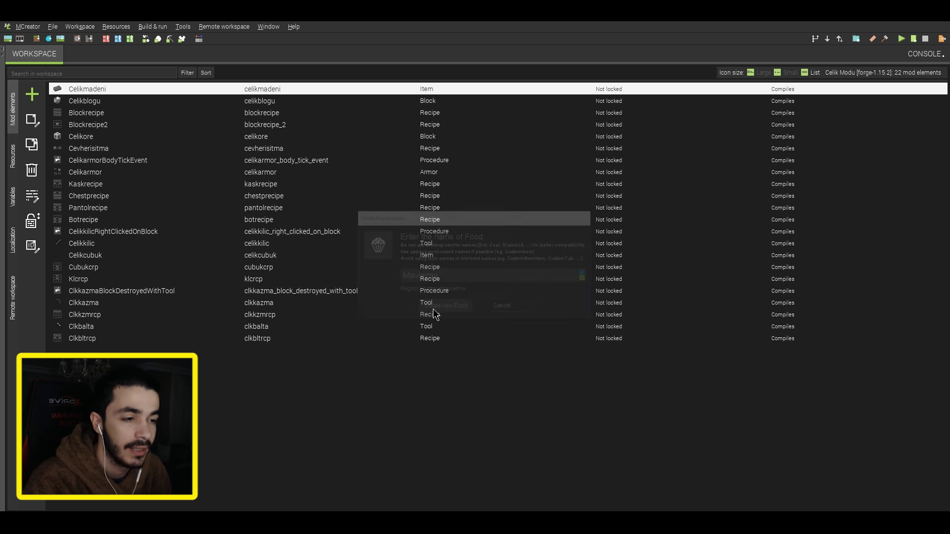
- Assign the whole cyan apple elma1 as the food's texture
left_click(306, 275)
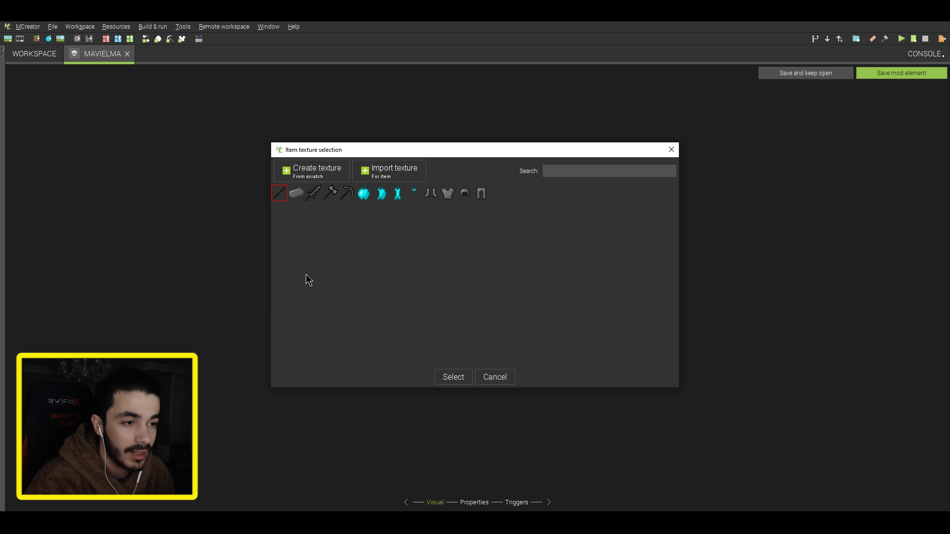
left_click(364, 197)
left_click(461, 377)
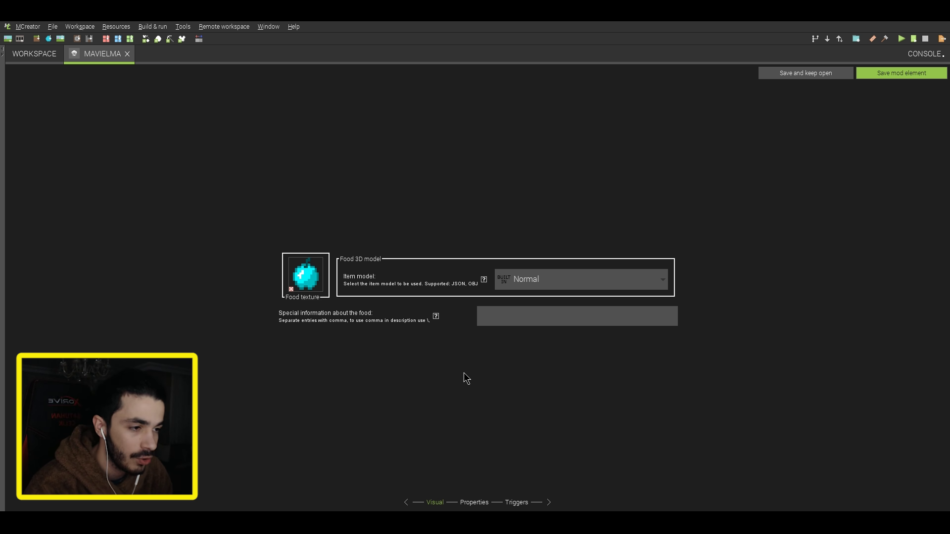
- Set the food's in-game name to §bMavi Elma in its properties
left_click(474, 503)
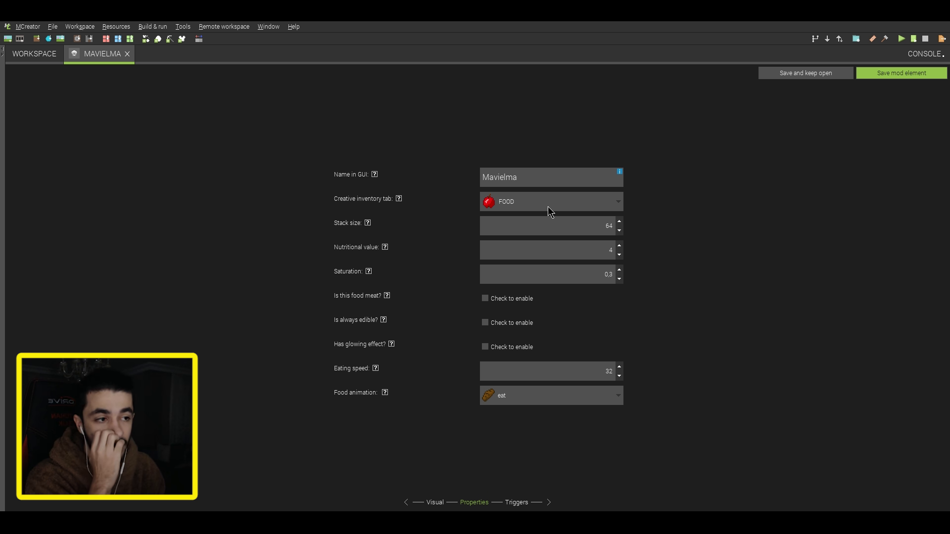
double_click(530, 184)
type("M")
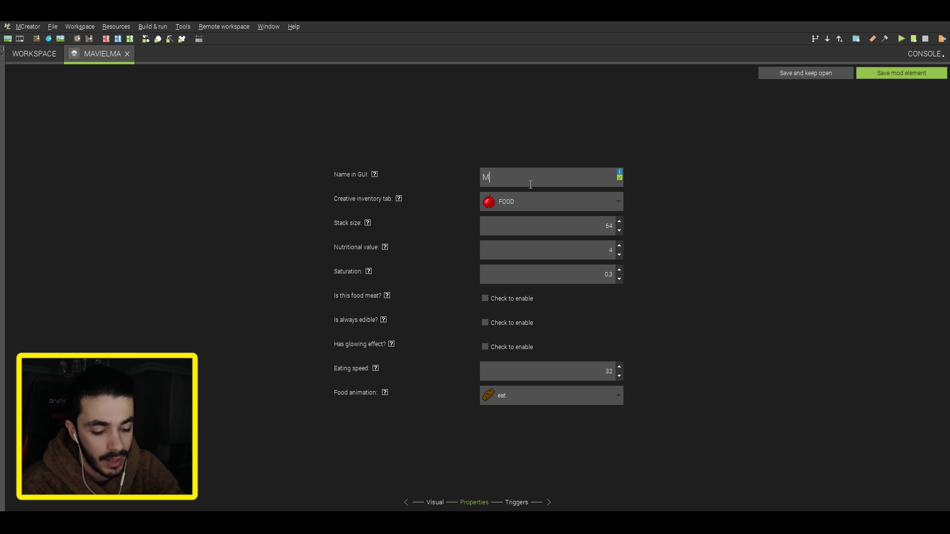
type("avi Elma")
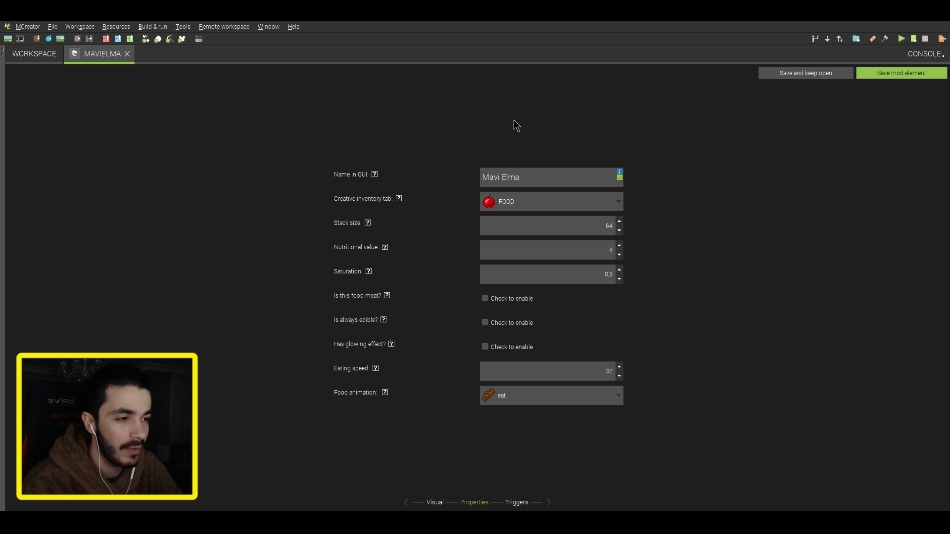
type("§b")
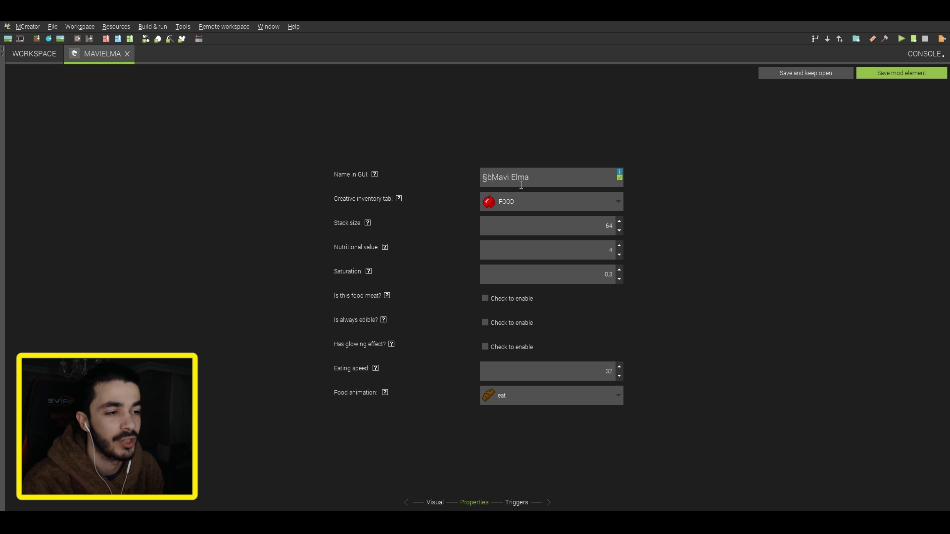
left_click_drag(498, 181, 548, 181)
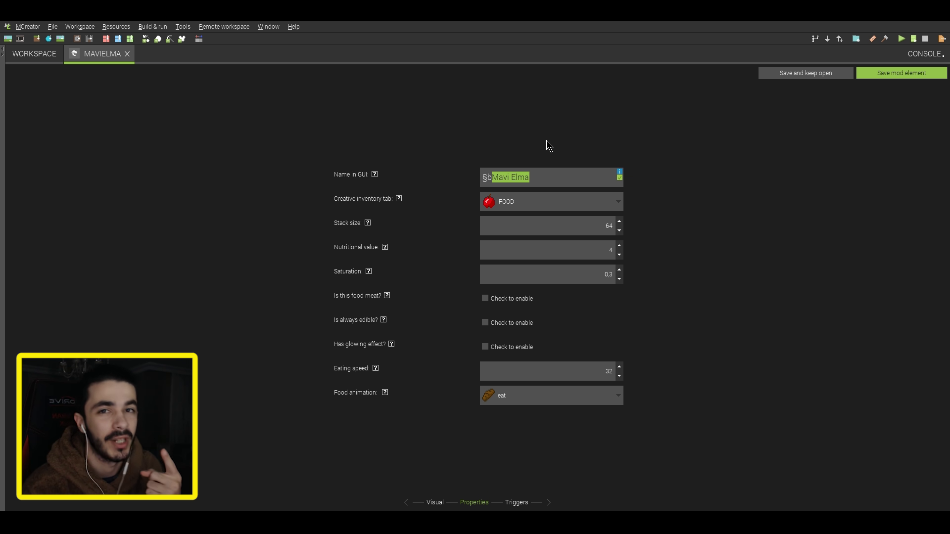
- Set the food's saturation to 0.5 and leave the meat option disabled
key("Tab")
key("Tab")
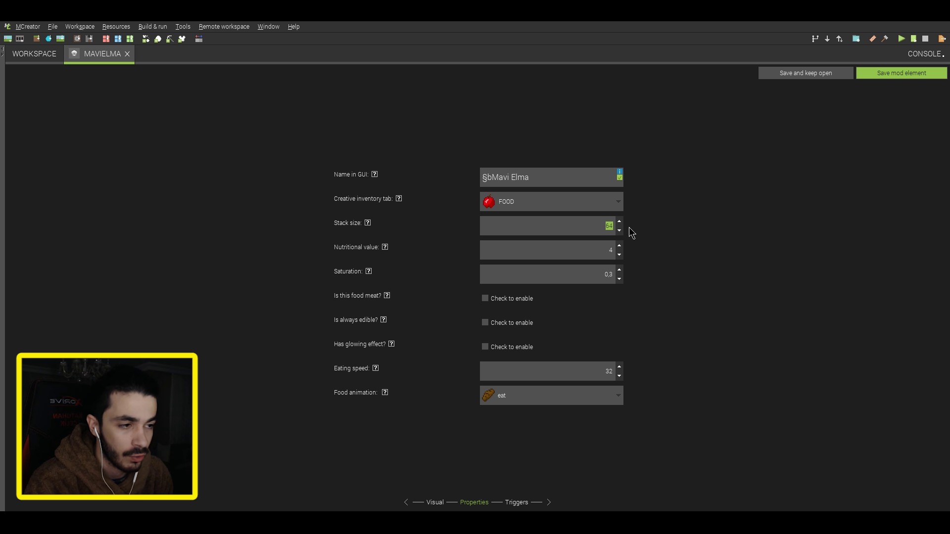
key("Tab")
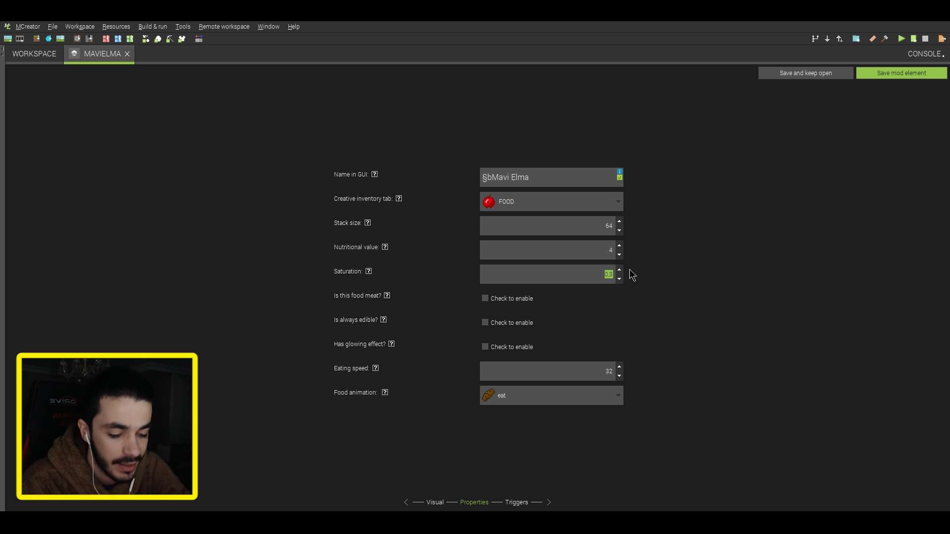
type(",5")
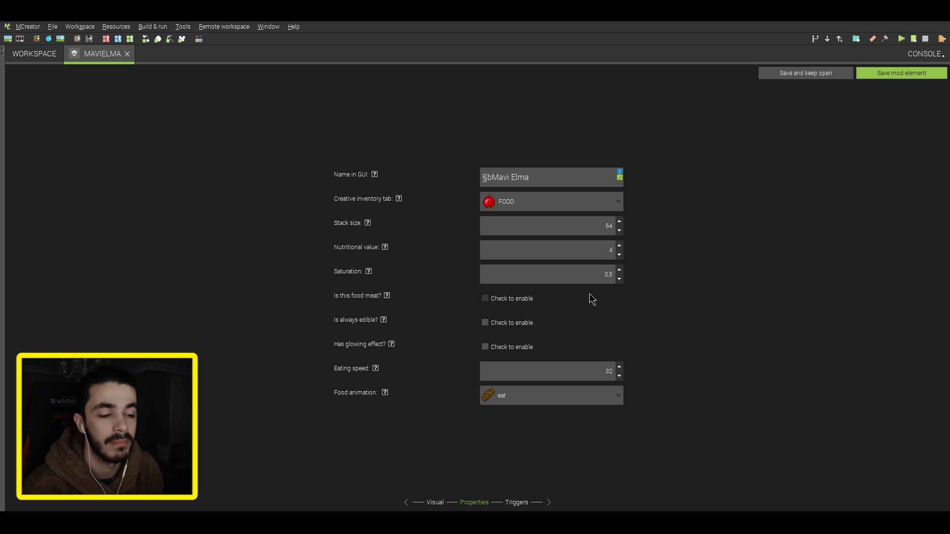
left_click(485, 299)
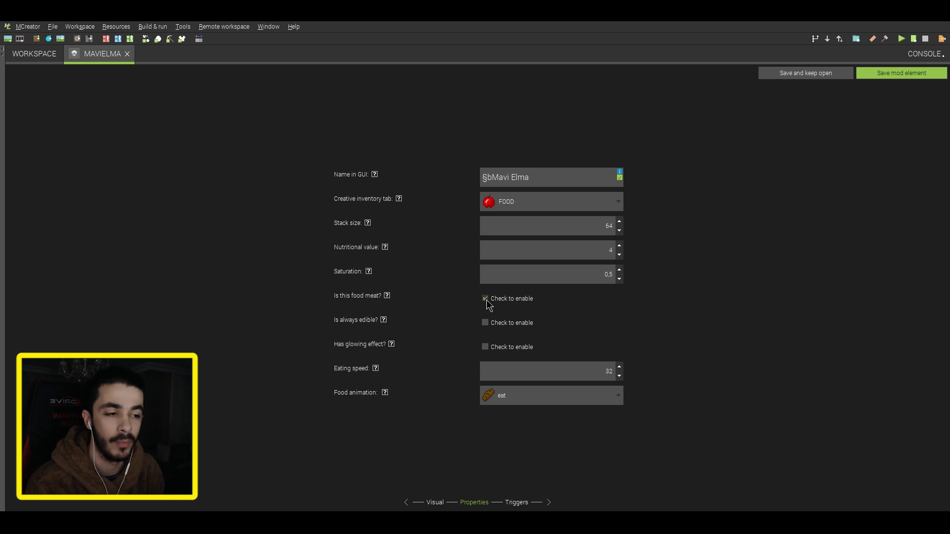
left_click(485, 299)
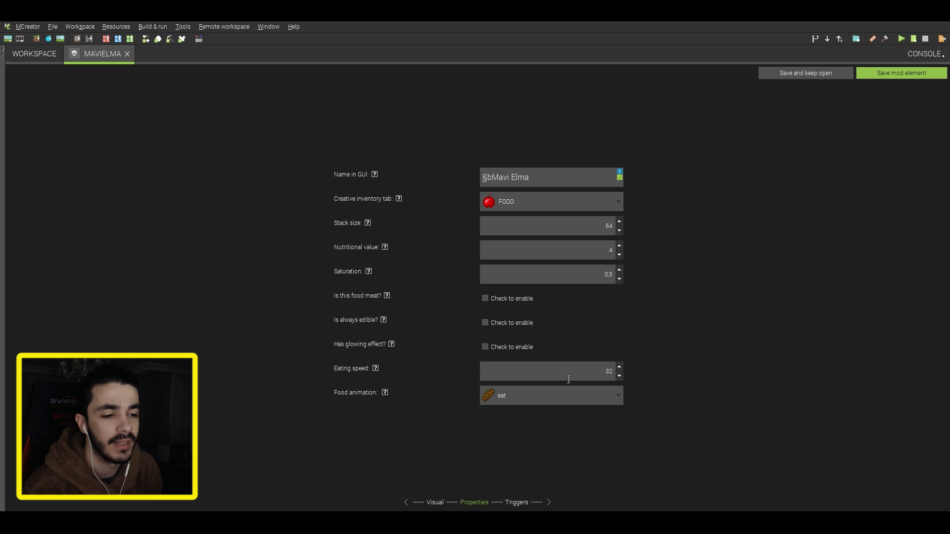
- Read the help on eating speed and choose eat as the food animation
mouse_move(378, 371)
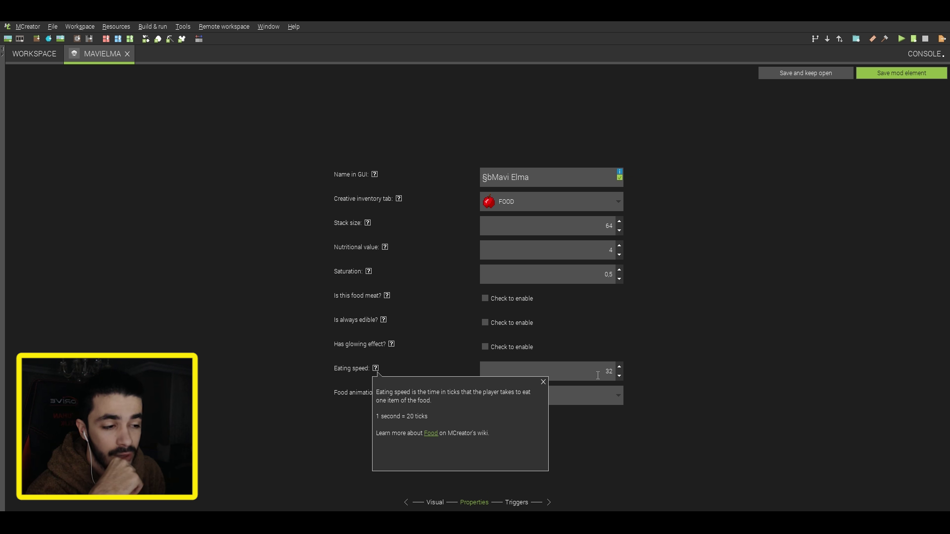
left_click(543, 382)
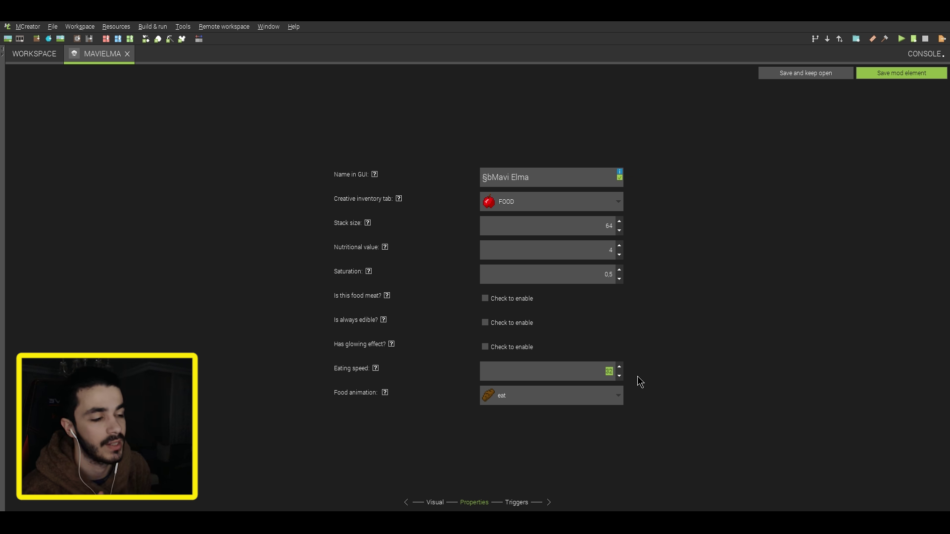
left_click(607, 371)
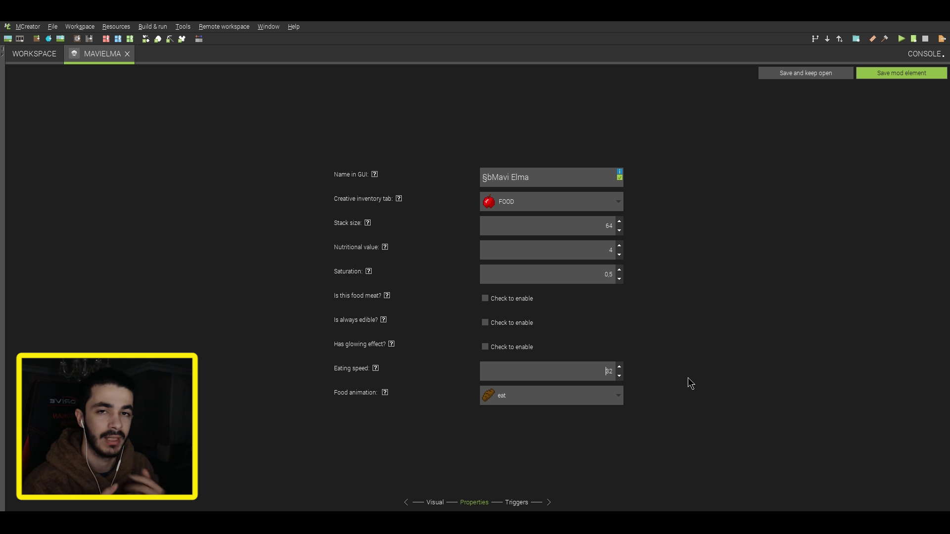
left_click(554, 399)
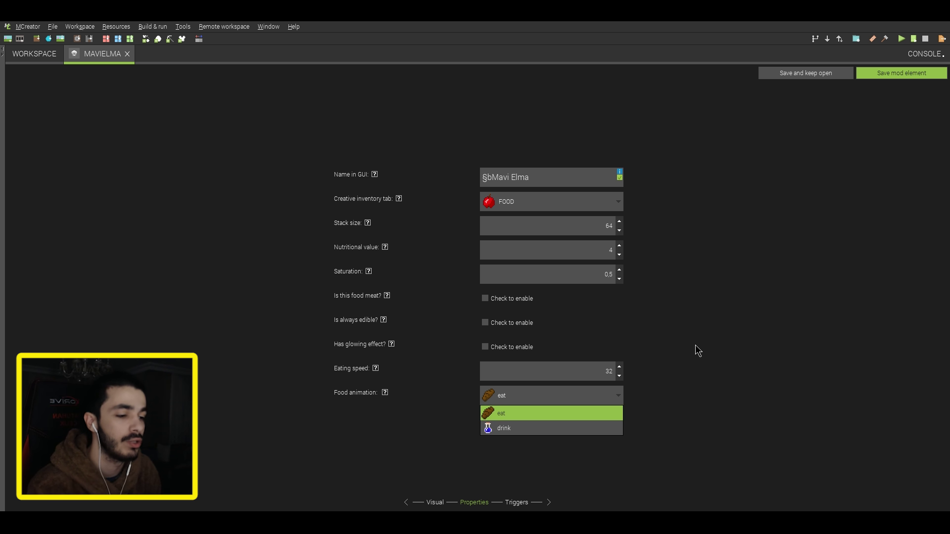
left_click(558, 416)
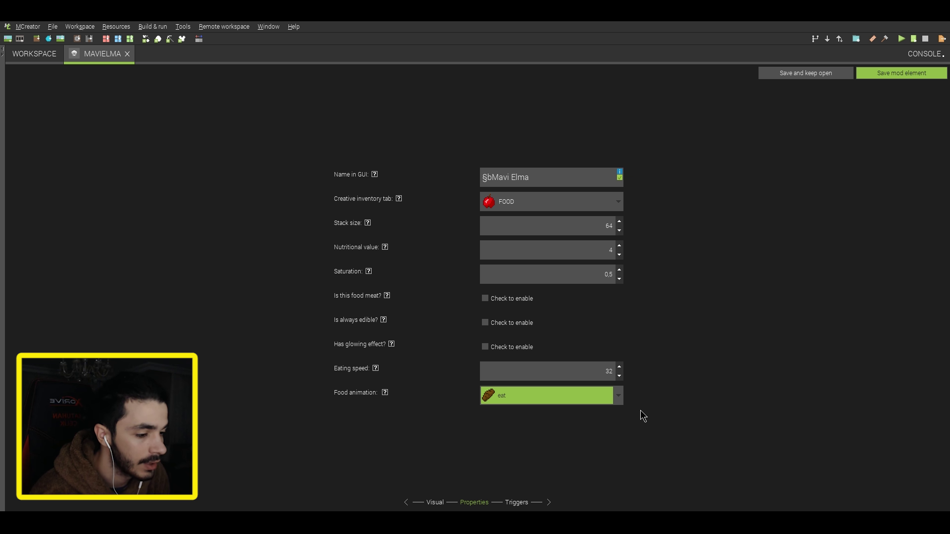
- Open the food element's event triggers and look over the available events
left_click(525, 505)
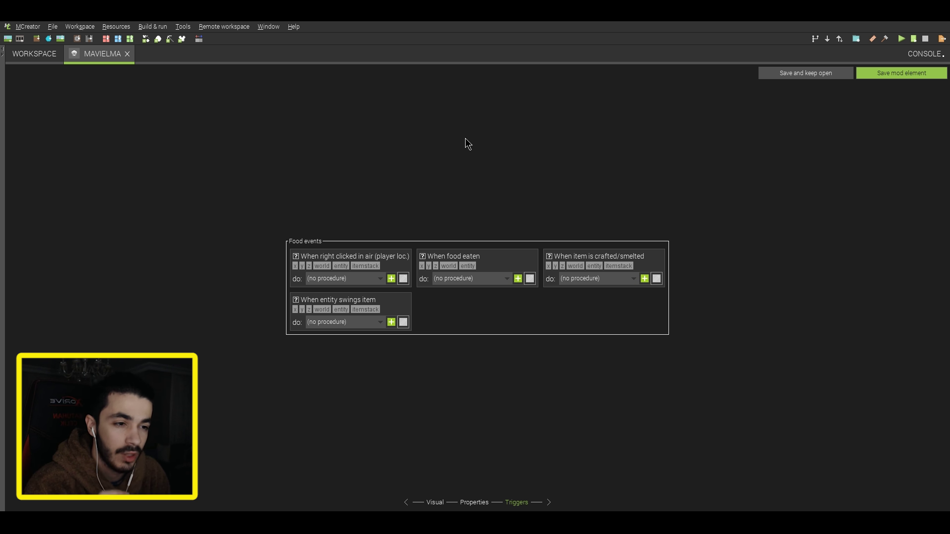
left_click(45, 56)
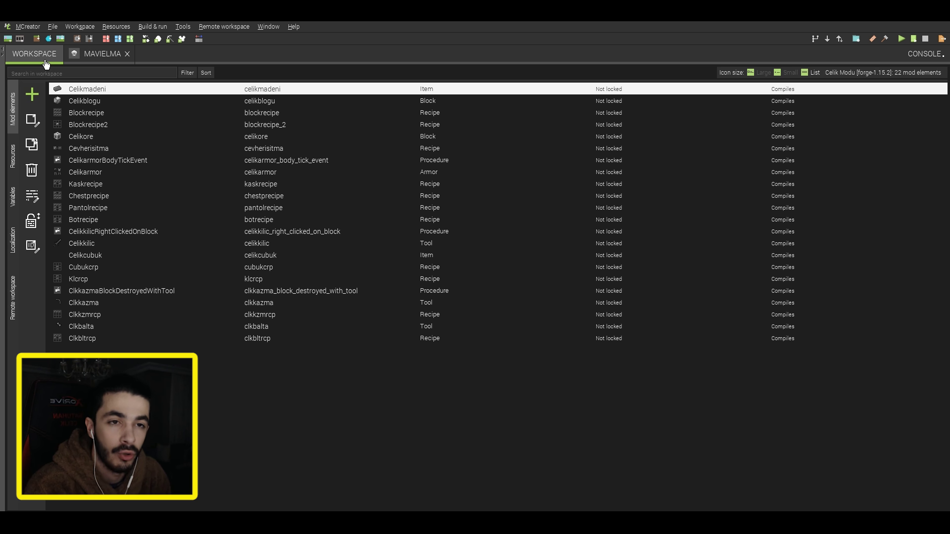
left_click(90, 61)
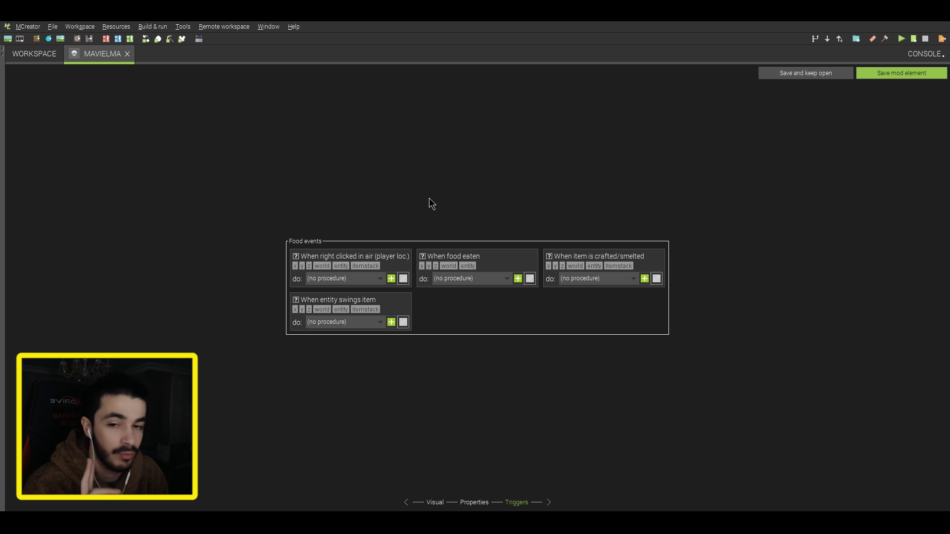
- Create a new food mod element named Mavielma2
left_click(30, 58)
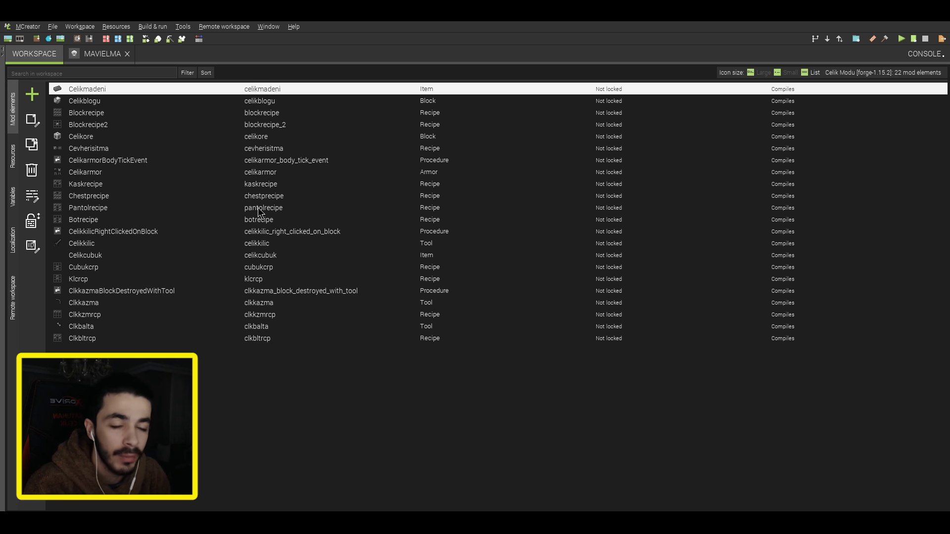
left_click(32, 94)
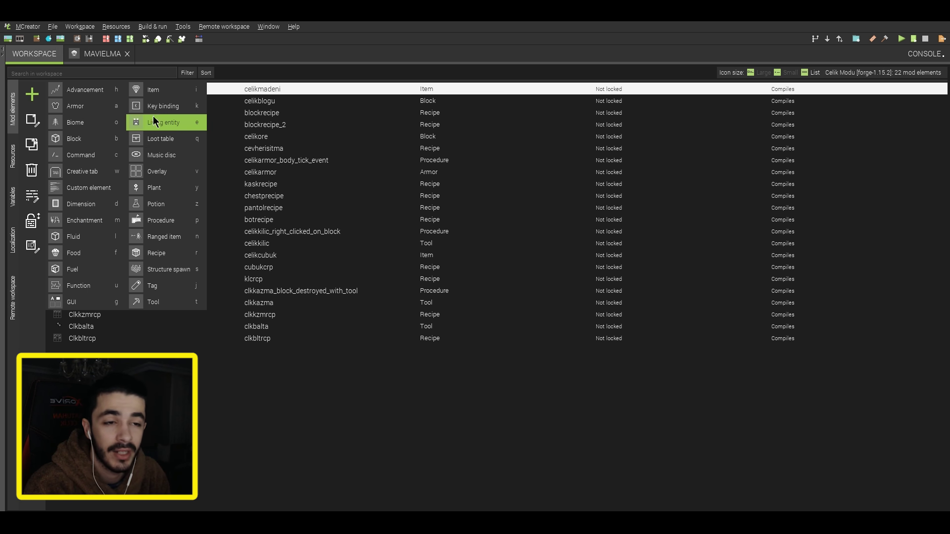
left_click(94, 254)
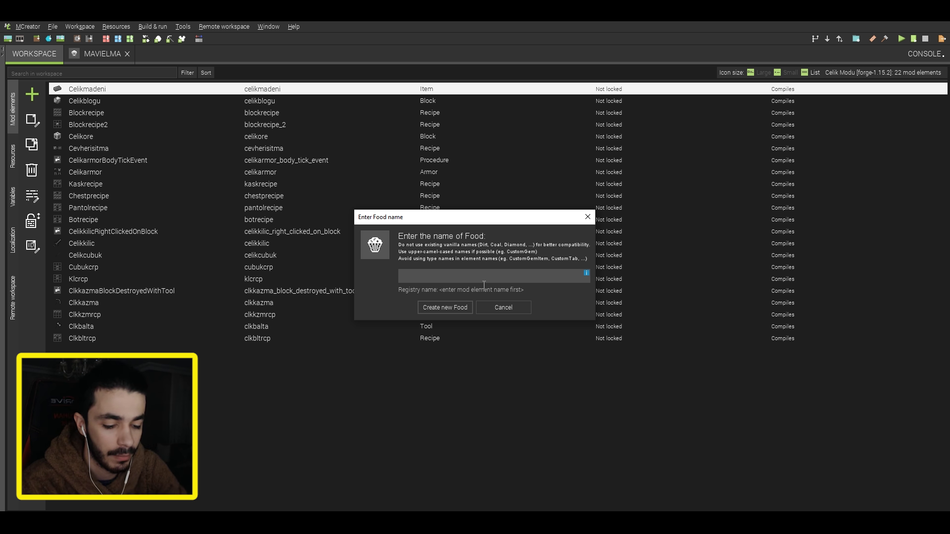
type("Mavielma2")
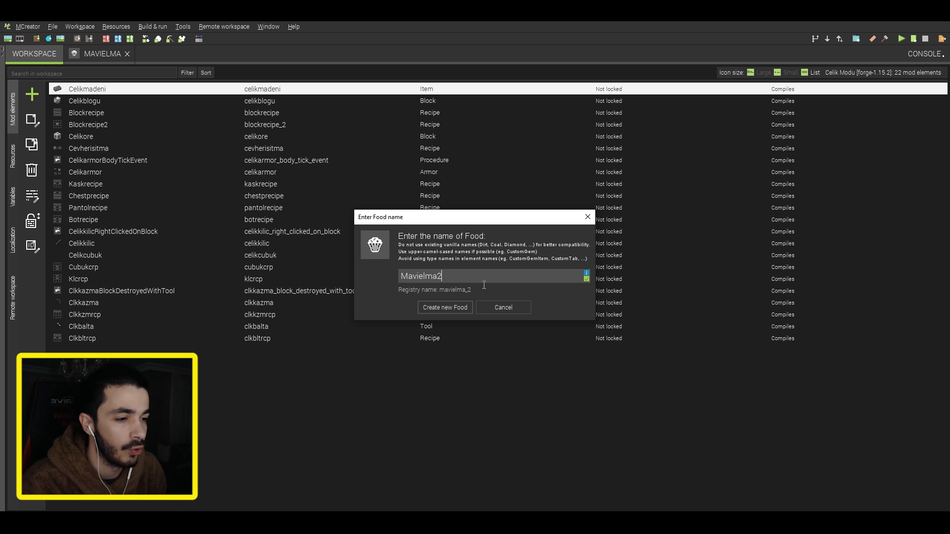
left_click(467, 307)
- Assign the cyan apple texture with the first bite taken to Mavielma2
left_click(326, 270)
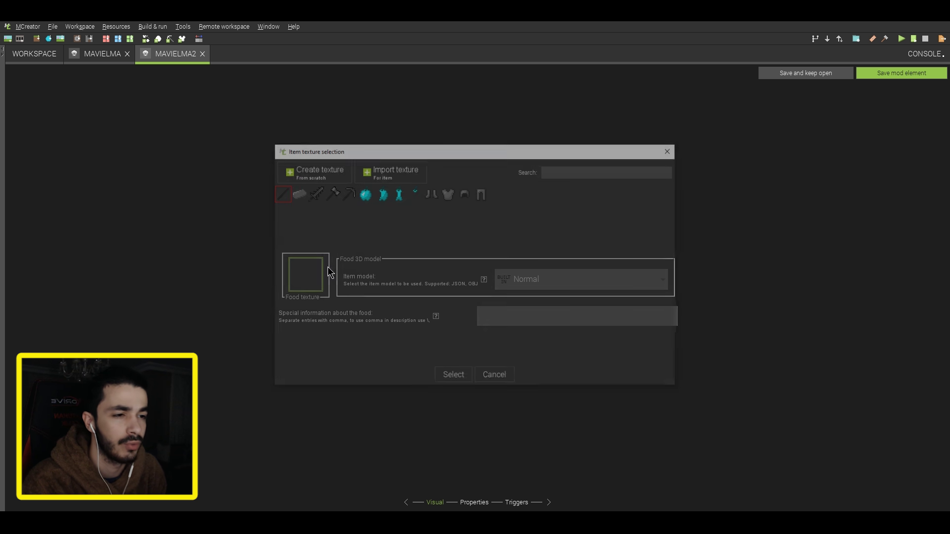
left_click(384, 198)
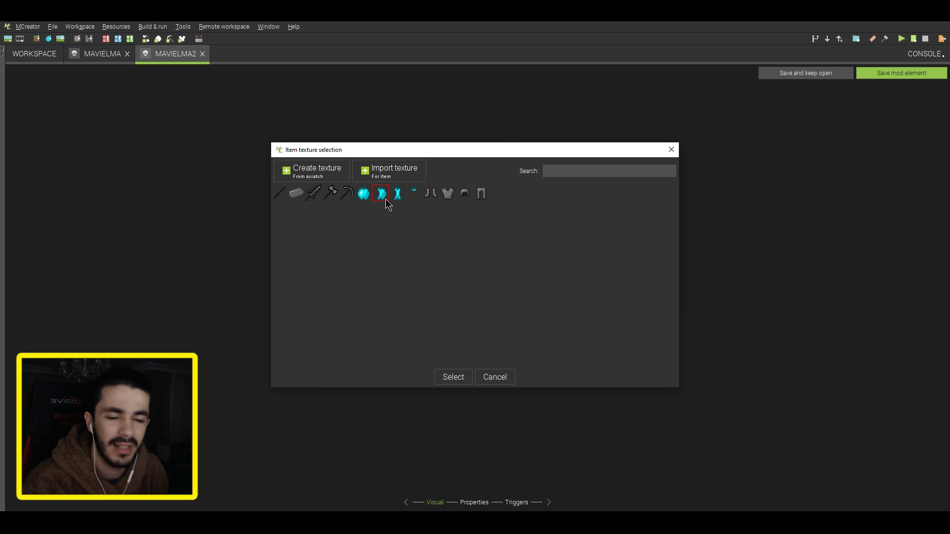
left_click(453, 380)
- Set Mavielma2's in-game name to §bMavi Elma 2/3 in its properties
left_click(474, 502)
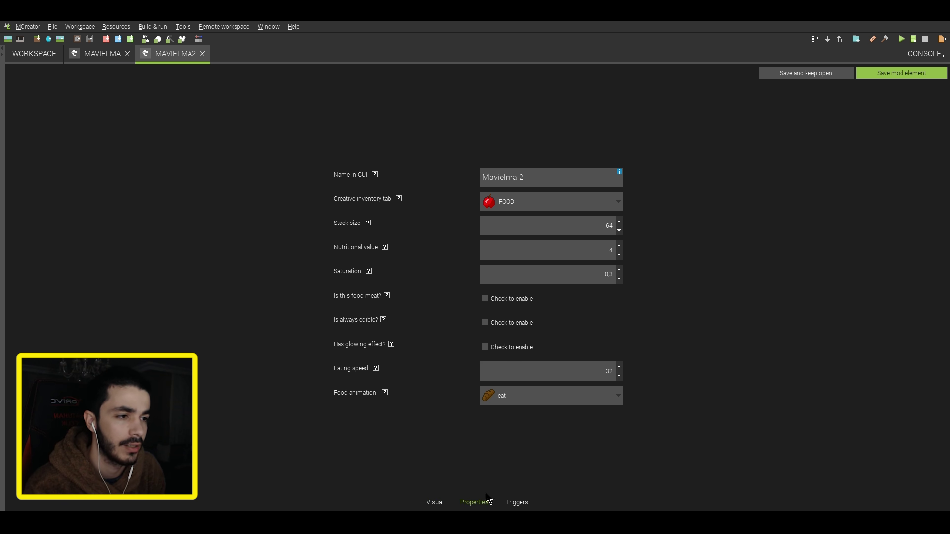
triple_click(500, 177)
key("BackSpace")
type("§b")
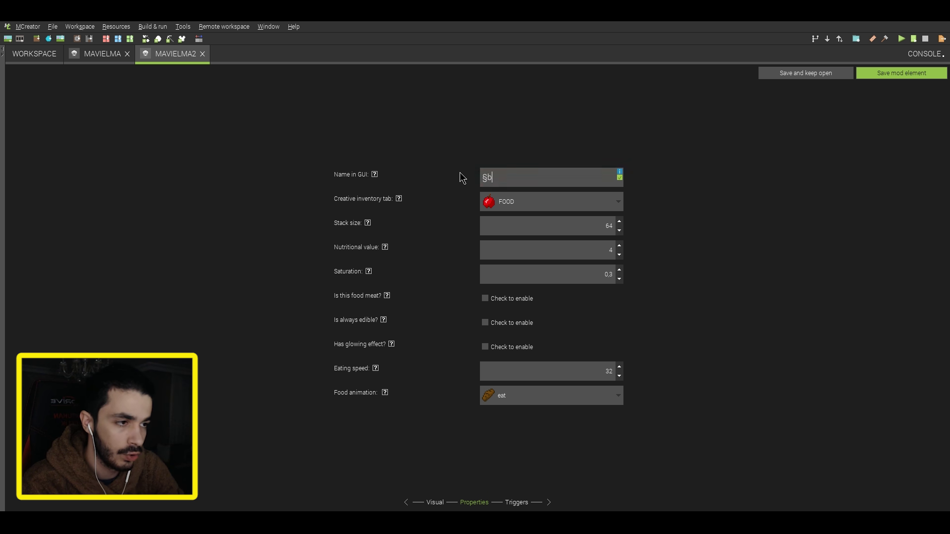
type("Mavi ")
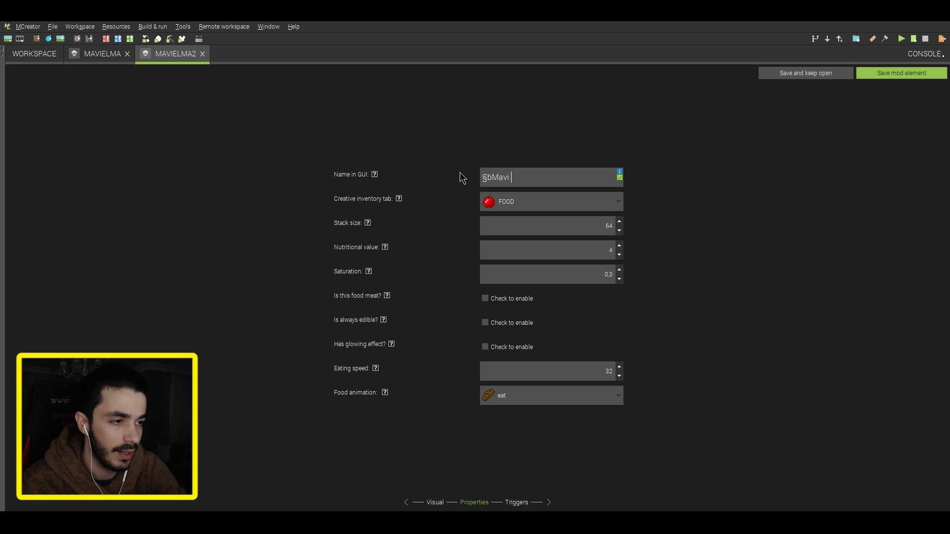
type("Elma 2/3")
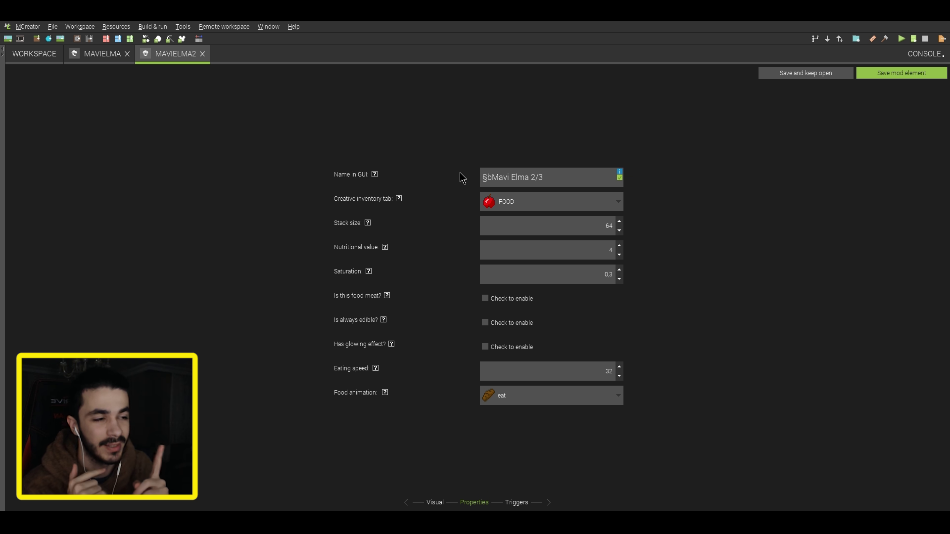
- Return to the Mavielma element and change its in-game name to §bMavi Elma 3/3
left_click(116, 58)
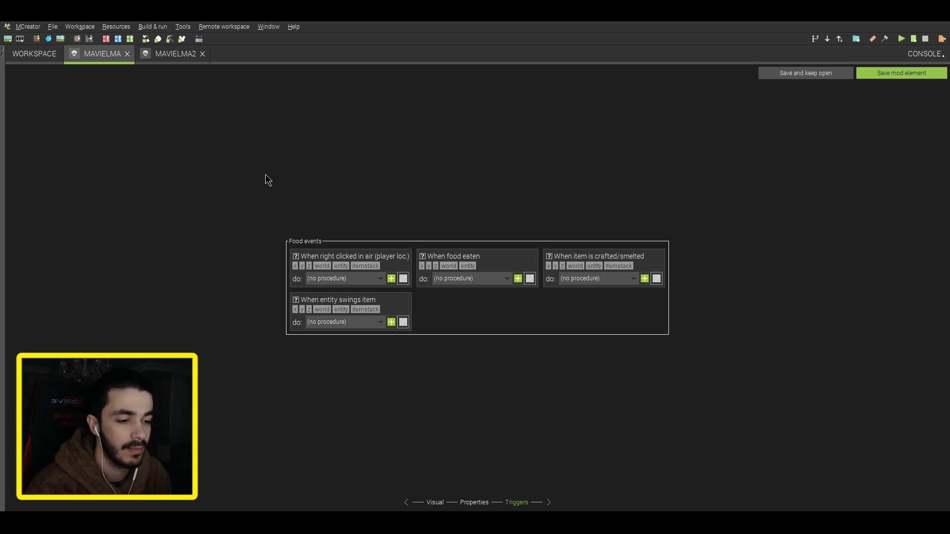
left_click(435, 502)
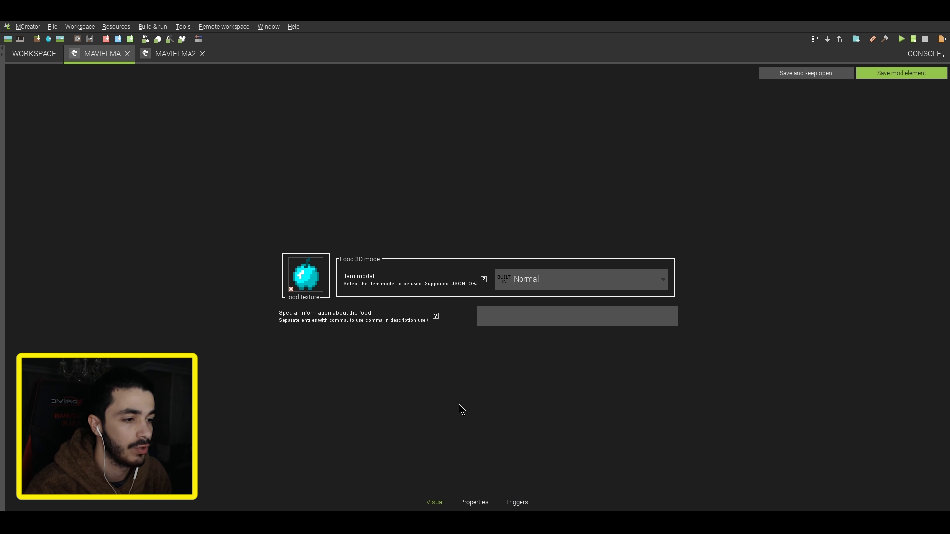
left_click(474, 502)
type("3/3")
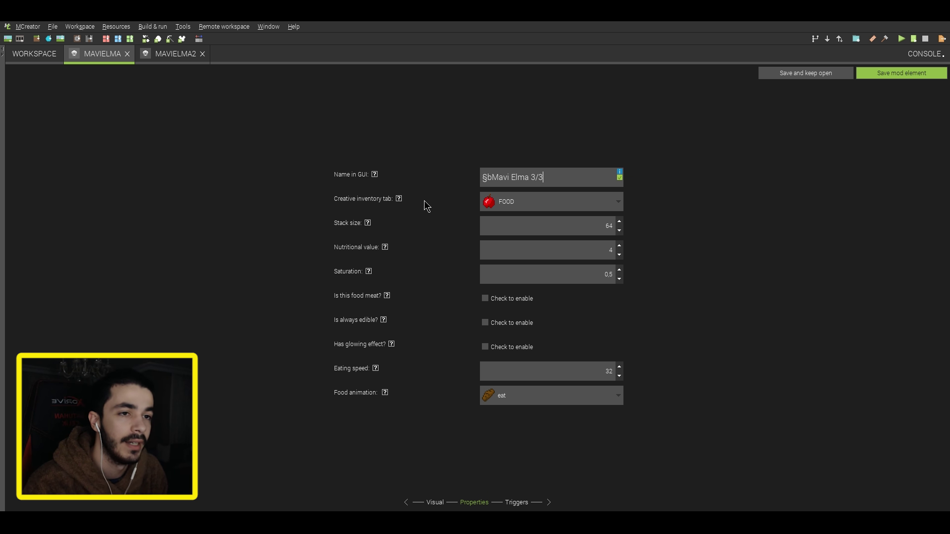
- Set Mavielma2's saturation to 0.5 and go on to its event triggers
left_click(191, 58)
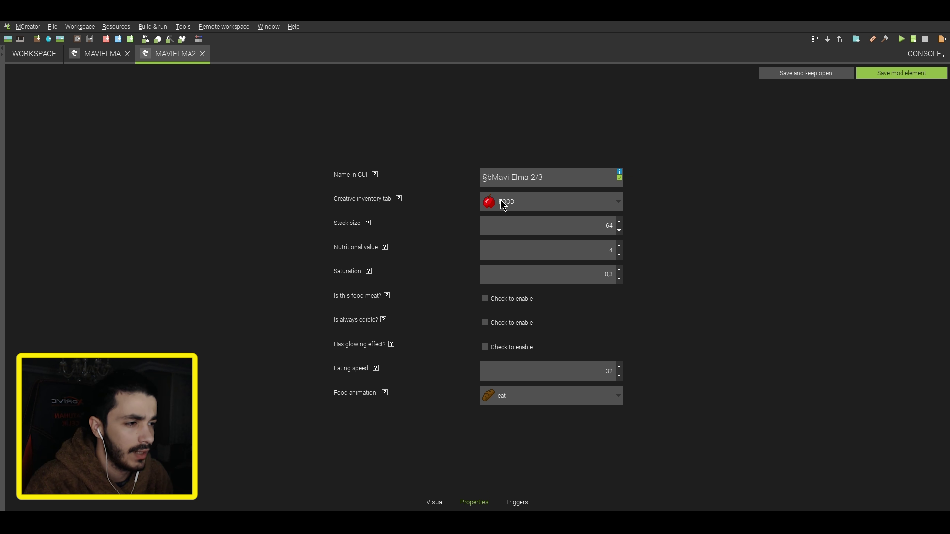
double_click(608, 274)
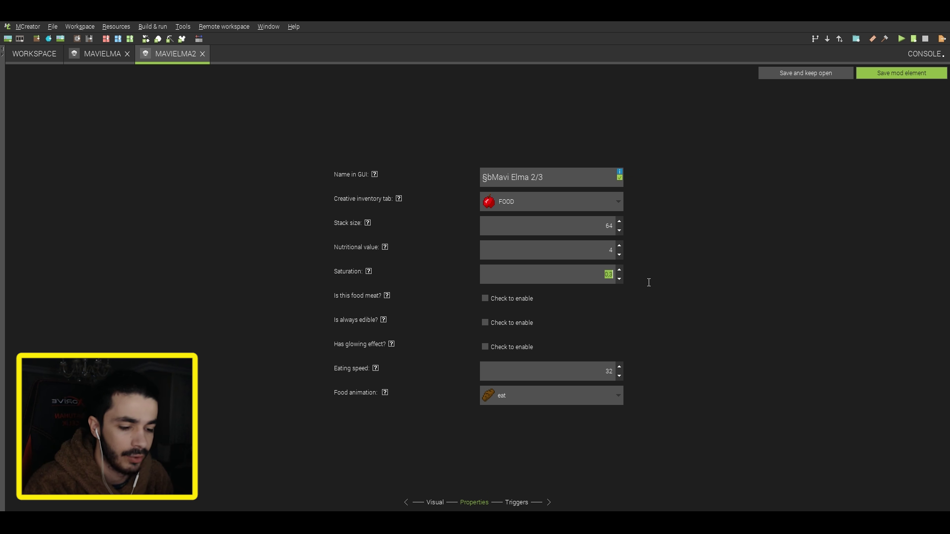
type("0")
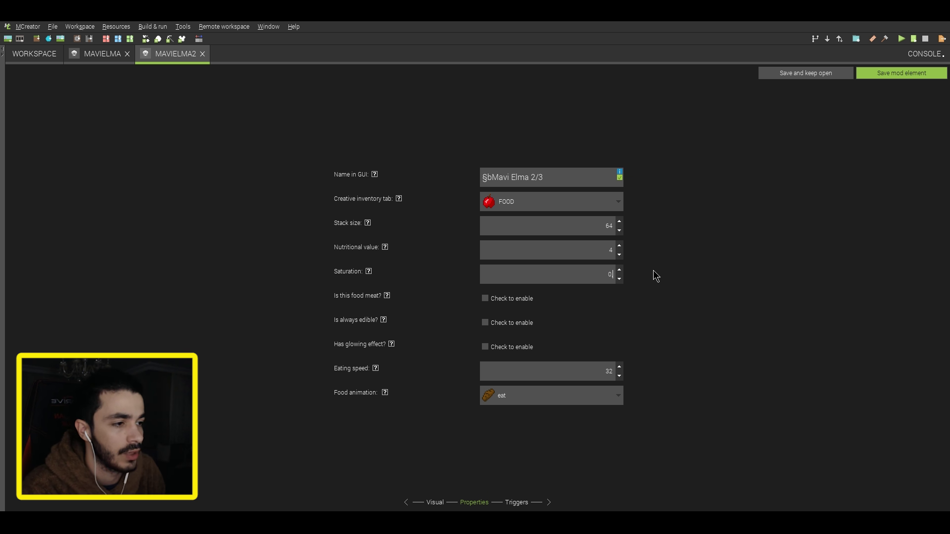
type(",5")
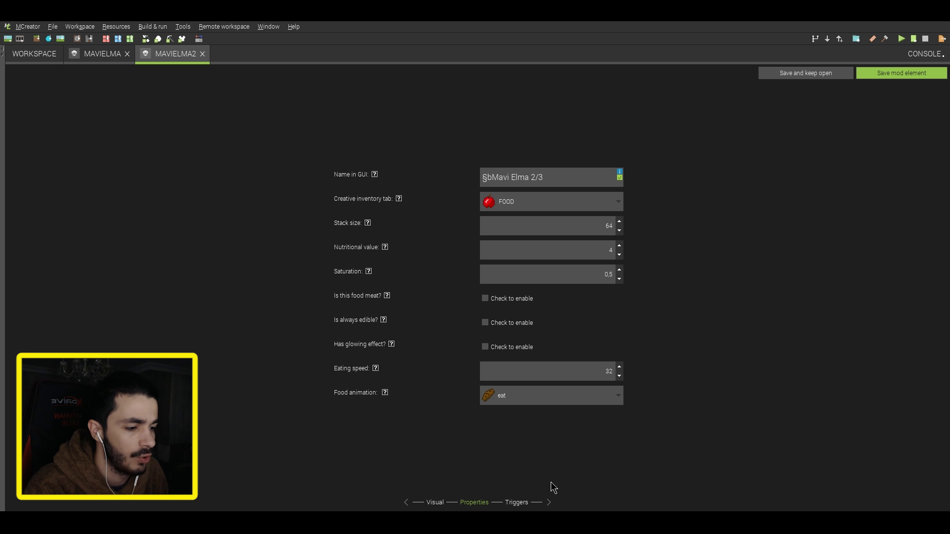
left_click(523, 502)
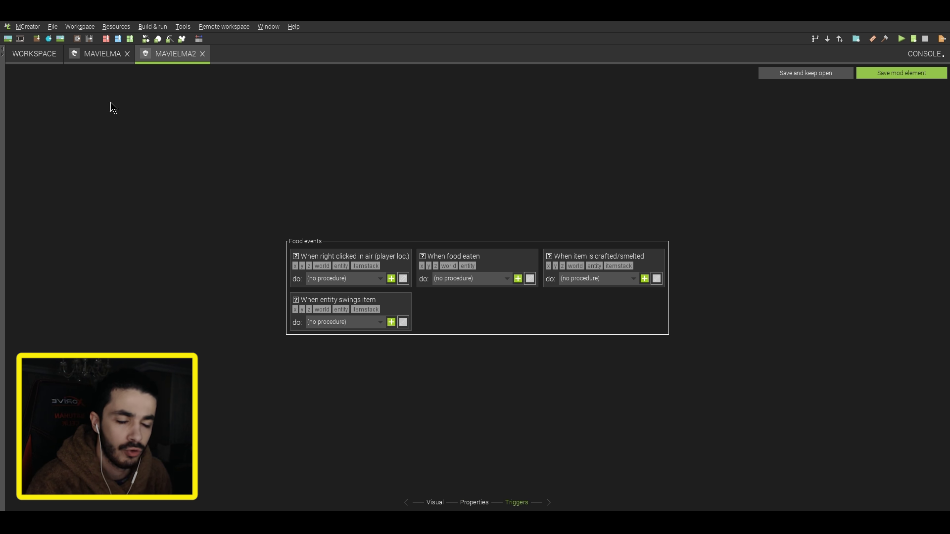
- Create a new food mod element named Mavielma3
left_click(40, 57)
left_click(34, 98)
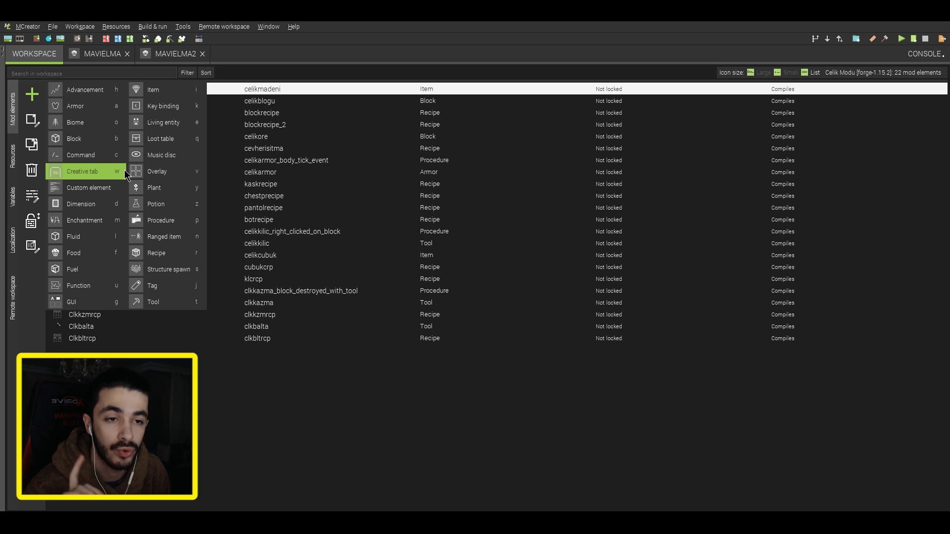
left_click(90, 258)
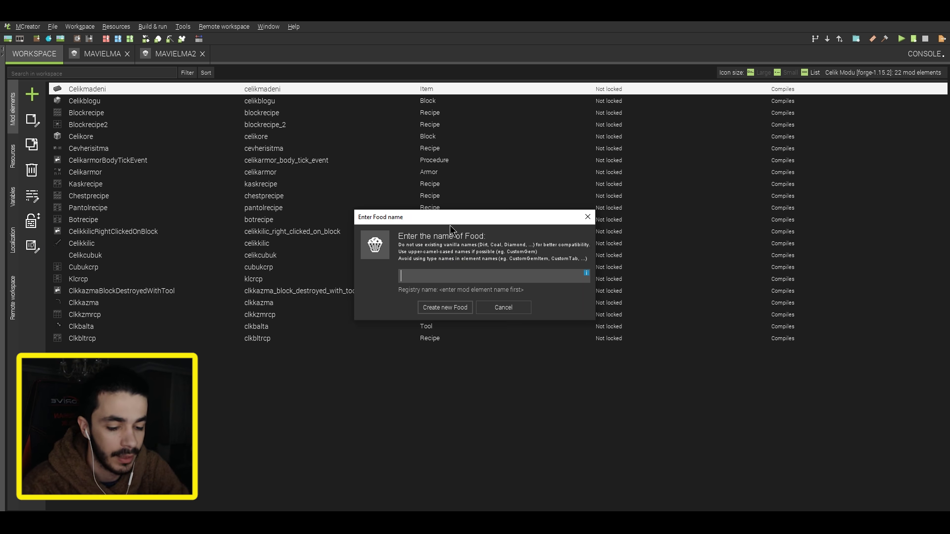
type("Mavielma3")
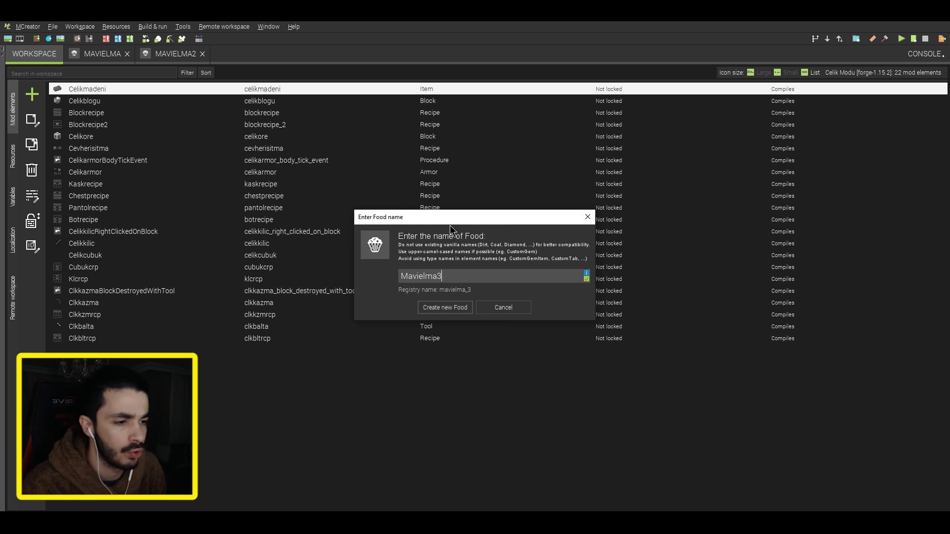
left_click(468, 307)
- Assign the narrow, mostly eaten cyan apple core texture to Mavielma3
left_click(310, 283)
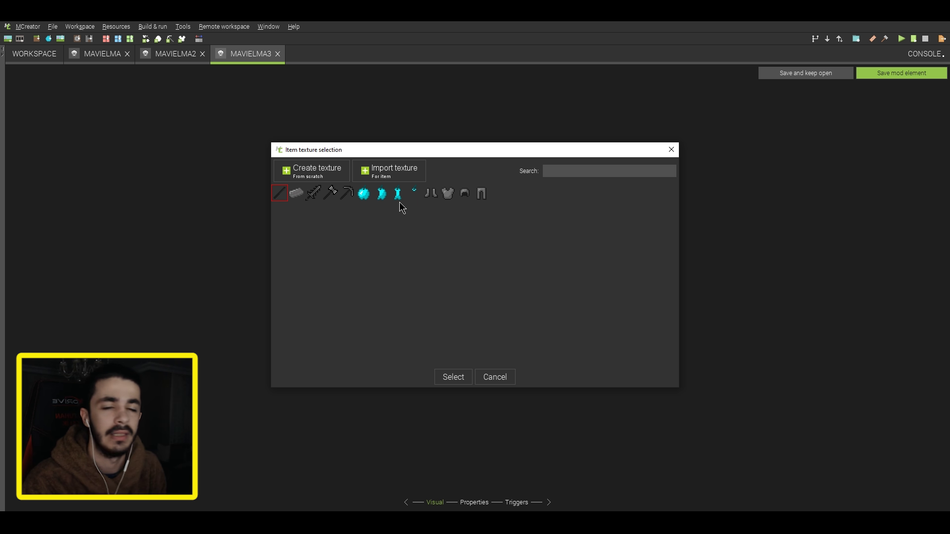
left_click(398, 203)
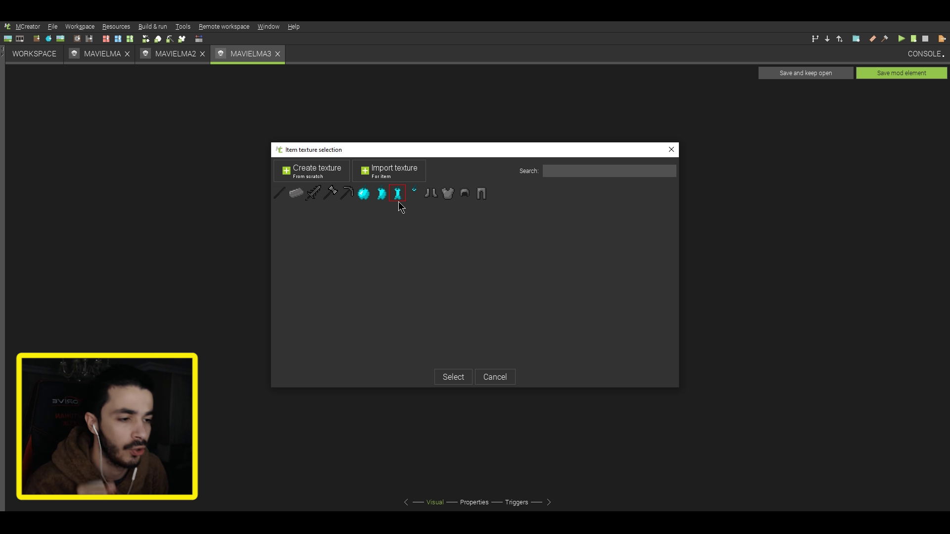
left_click(458, 383)
- Set Mavielma3's in-game name to §bMavi Elma 1/3 and its saturation to 0.5
left_click(483, 502)
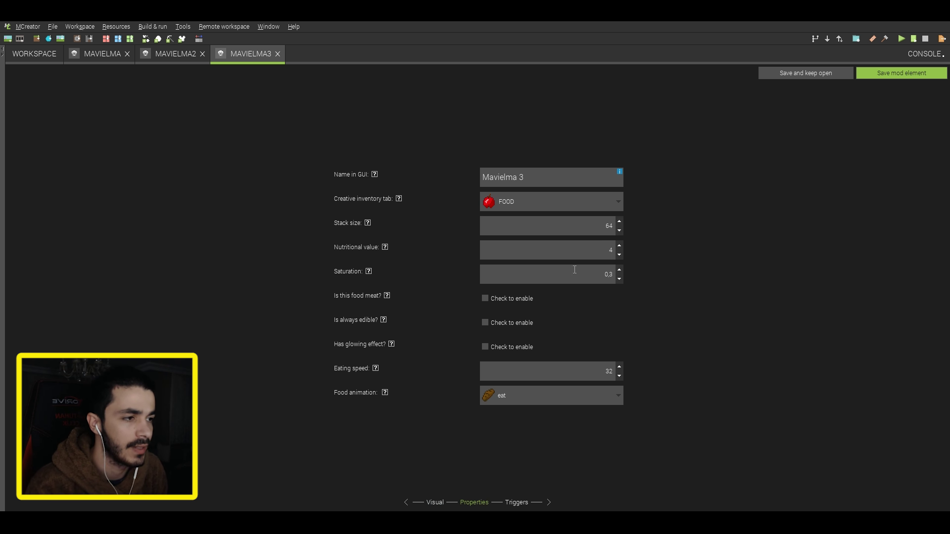
key("ctrl+a")
type("§bMavi ")
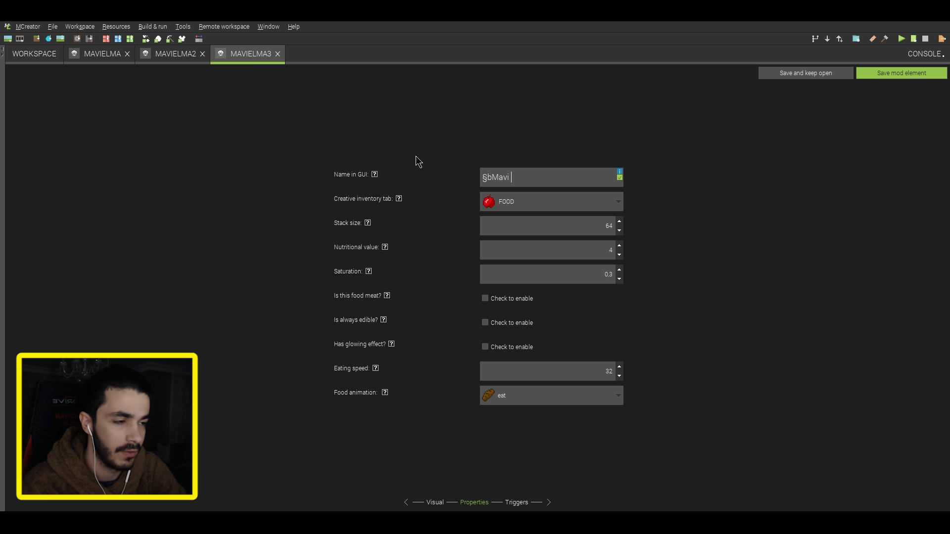
type("Elma 1/3")
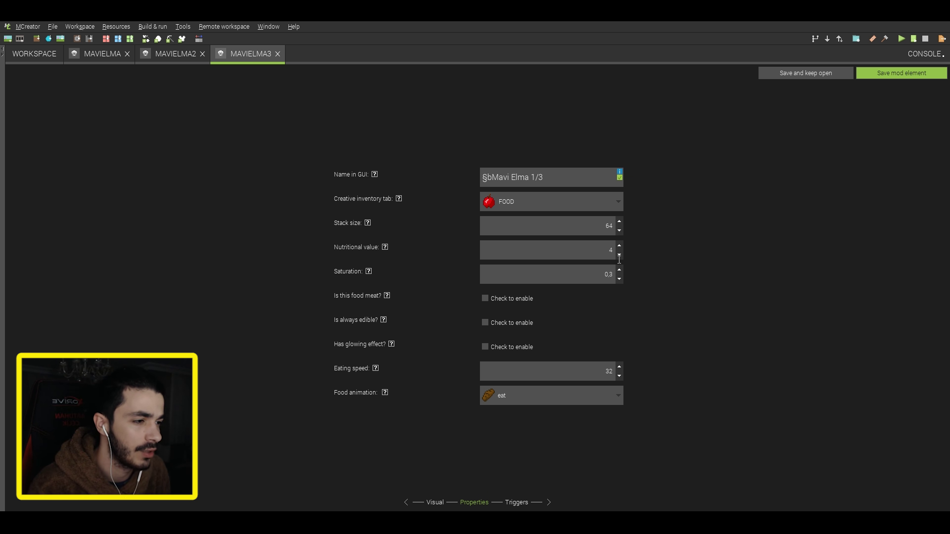
double_click(609, 274)
type("0,5")
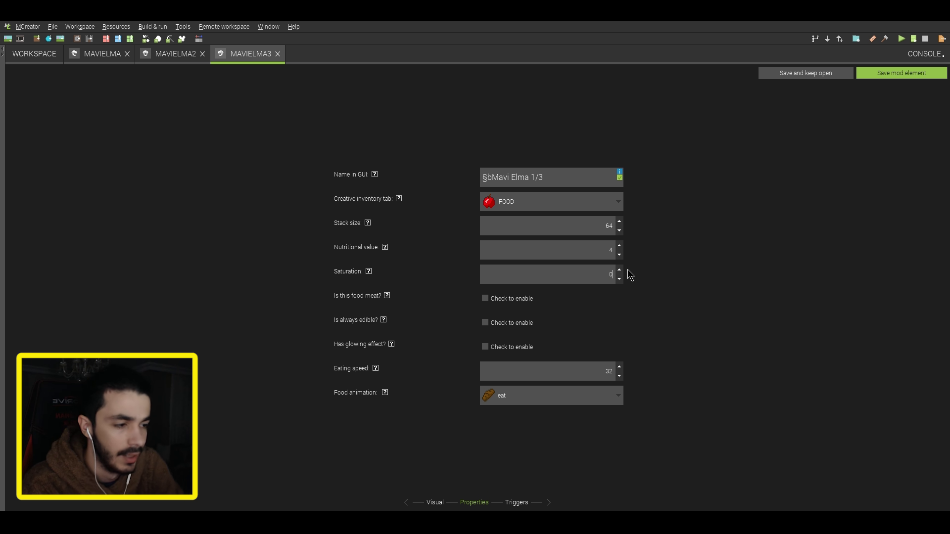
- Save the Mavielma3 and Mavielma2 food elements to the workspace
left_click(528, 505)
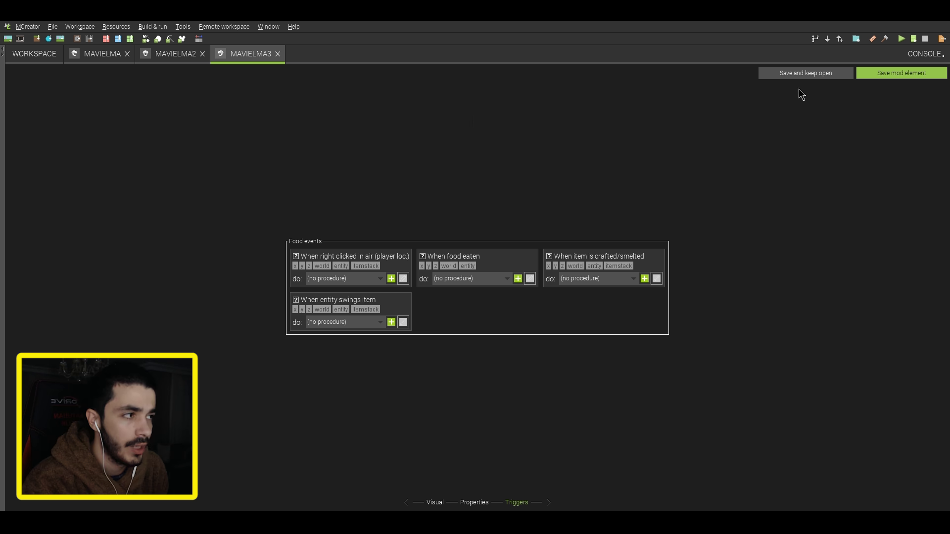
left_click(905, 73)
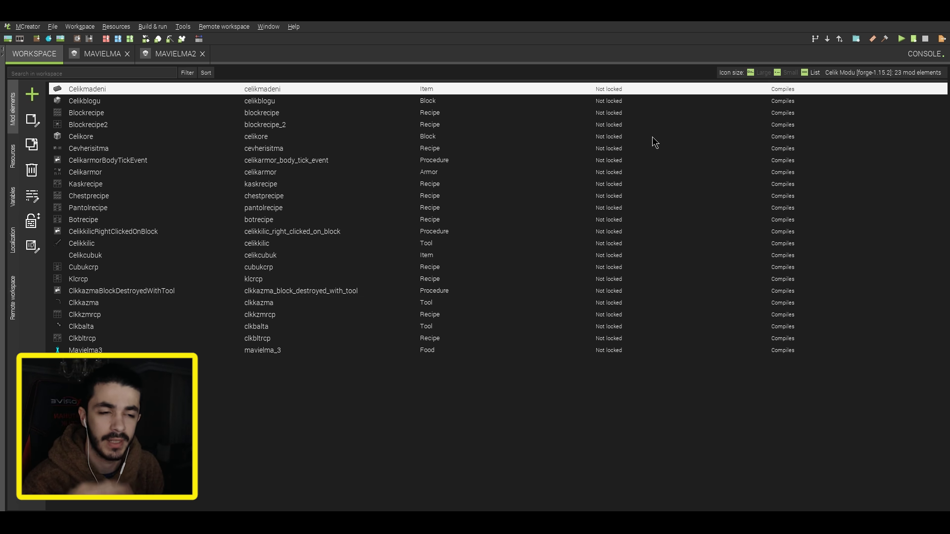
left_click(178, 54)
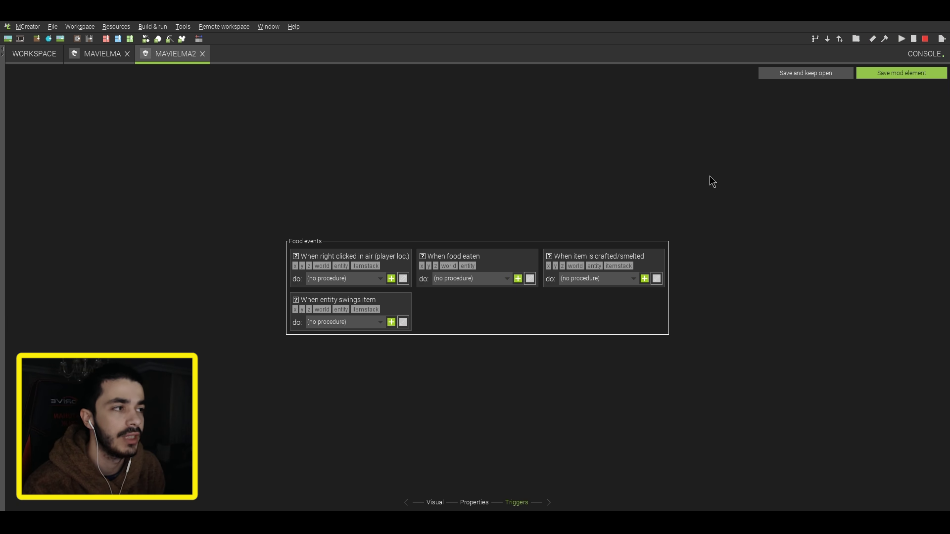
left_click(884, 75)
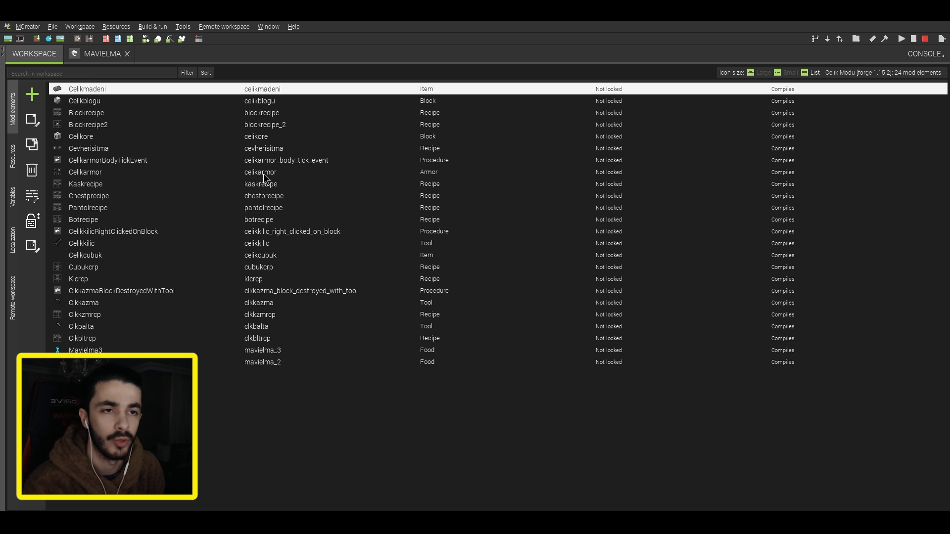
- Create a procedure named MavielmaFoodEaten for the Mavielma element's event when the food is eaten
left_click(112, 56)
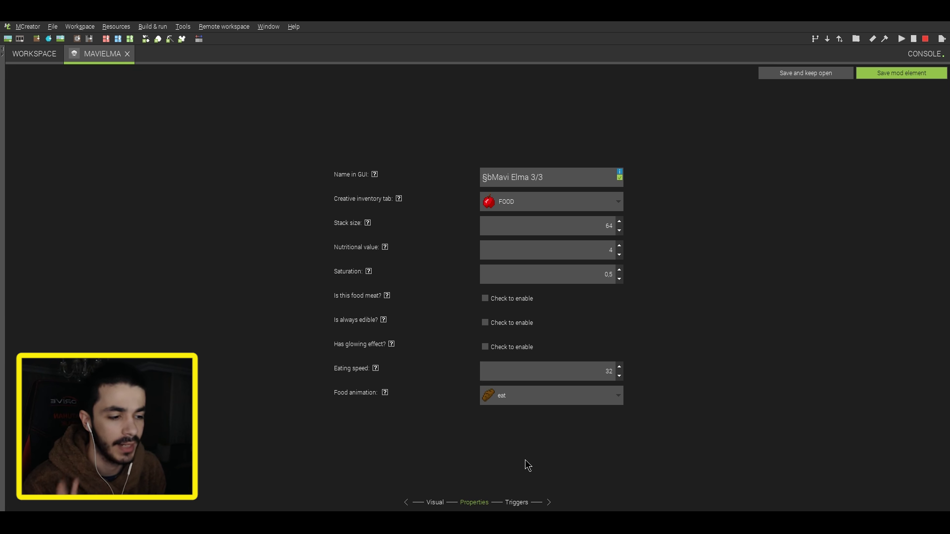
left_click(515, 504)
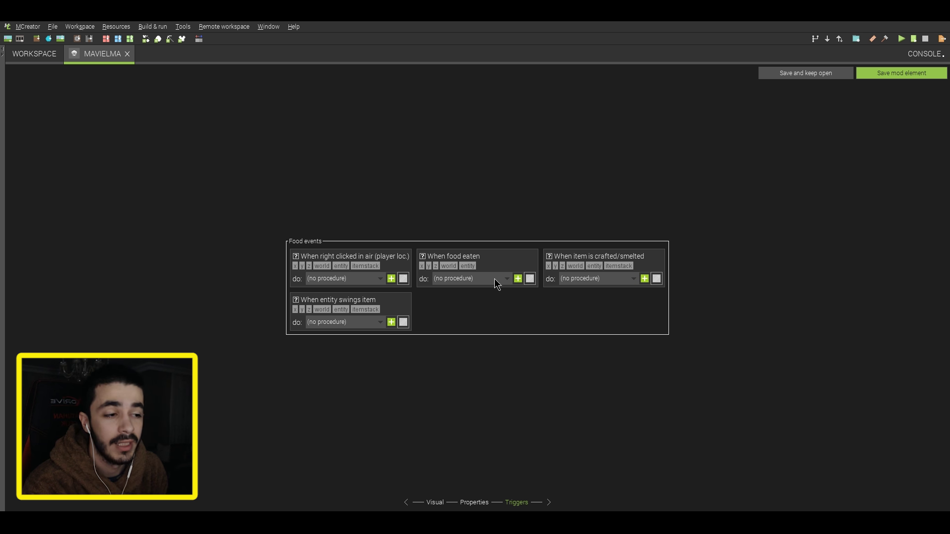
left_click(517, 280)
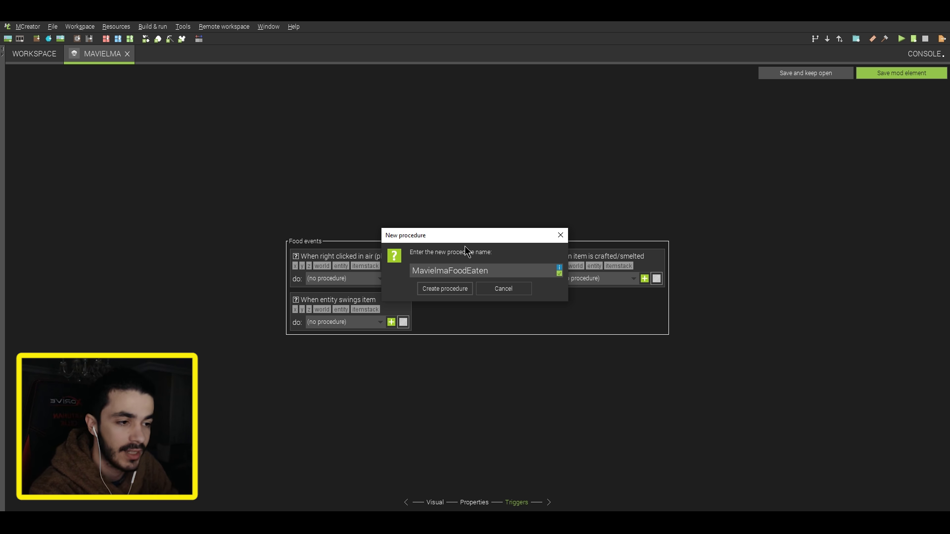
left_click(445, 289)
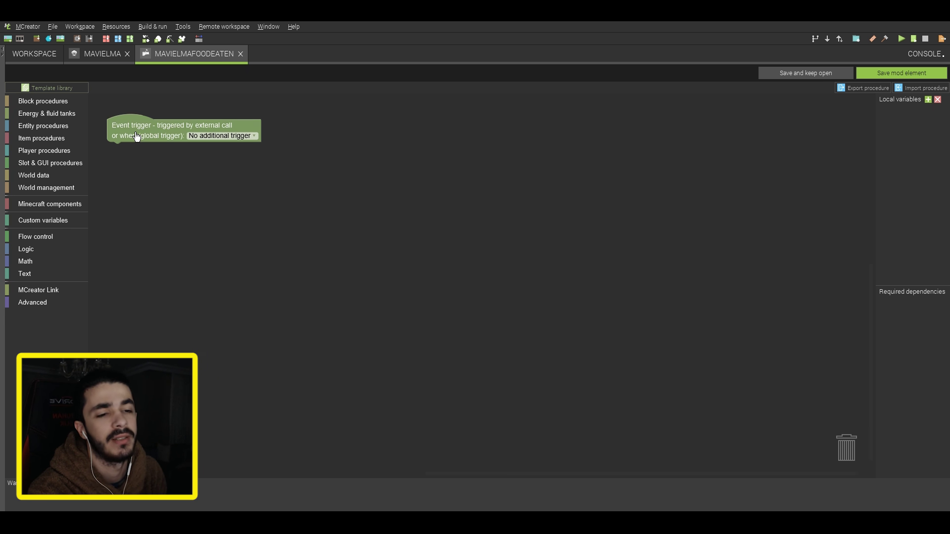
- Attach a player procedure block that adds 1 item to the event/target entity's inventory beneath the MavielmaFoodEaten event trigger
left_click_drag(136, 137, 163, 141)
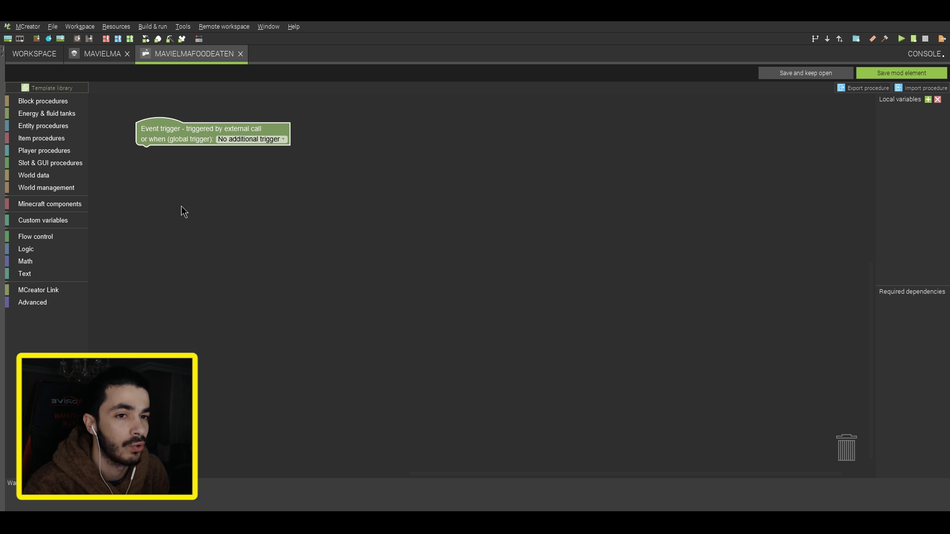
left_click(51, 151)
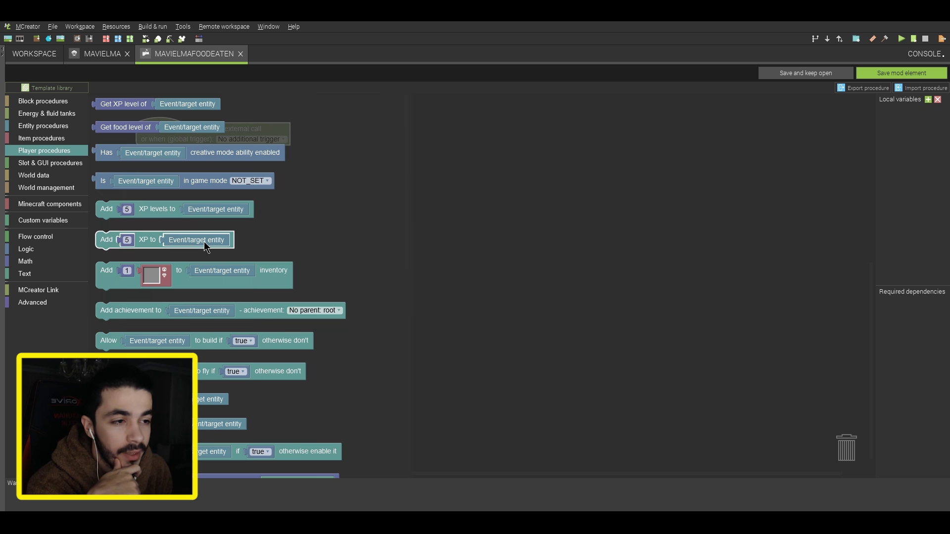
scroll(181, 308, "down", 5)
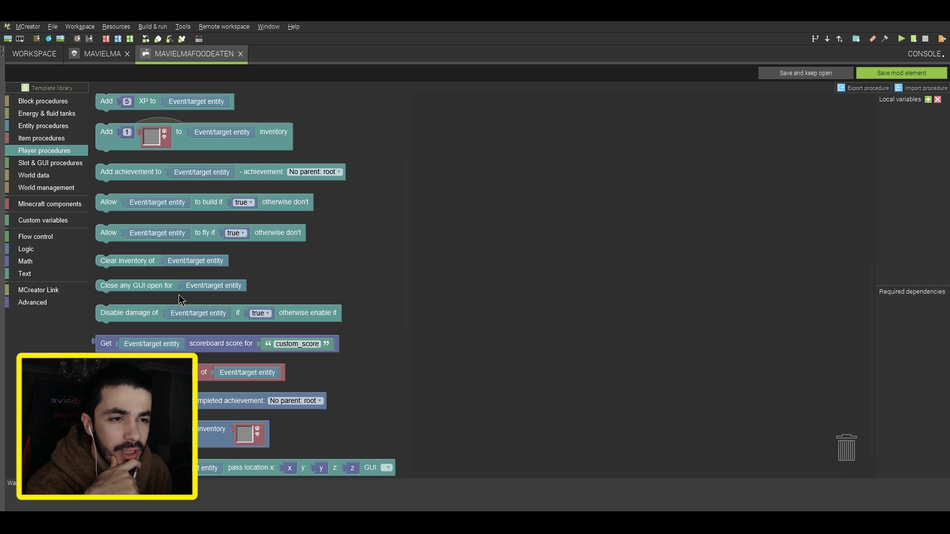
scroll(148, 223, "up", 1)
left_click(109, 163)
left_click_drag(110, 164, 154, 171)
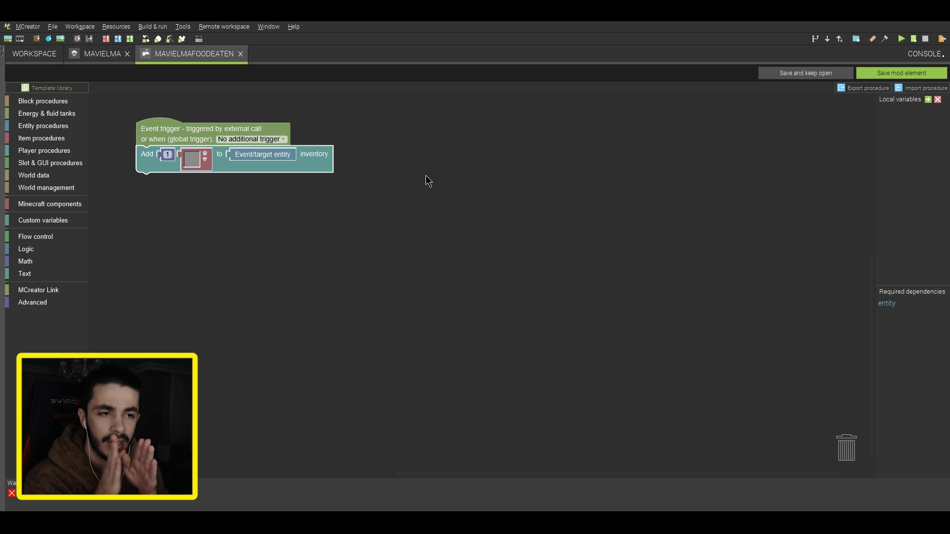
- Set the added item to the custom element Mavielma2, and save both the procedure and the Mavielma element
left_click(192, 161)
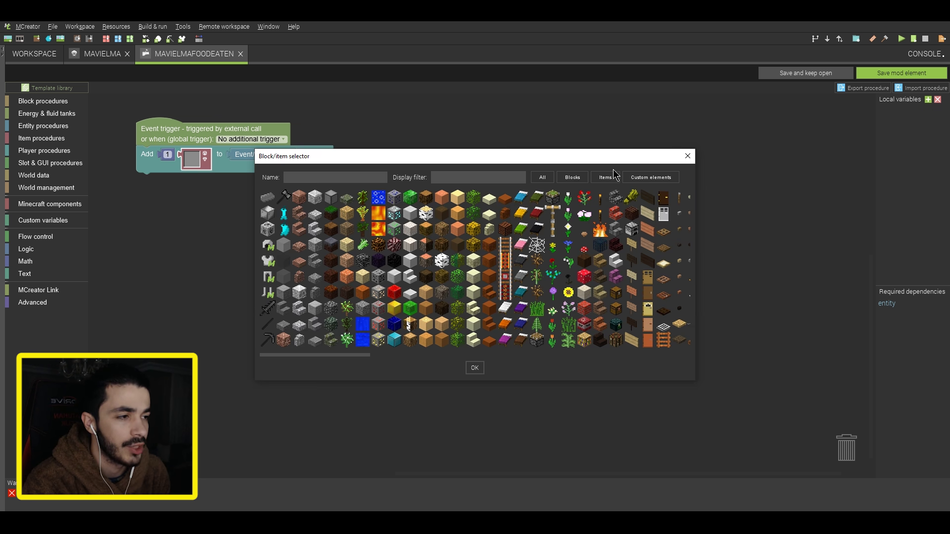
left_click(651, 179)
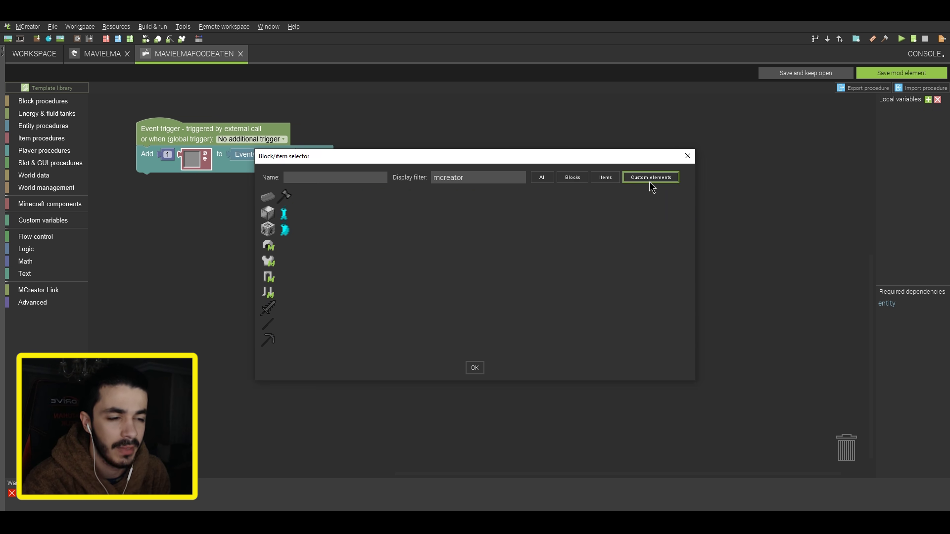
left_click(286, 230)
left_click(476, 369)
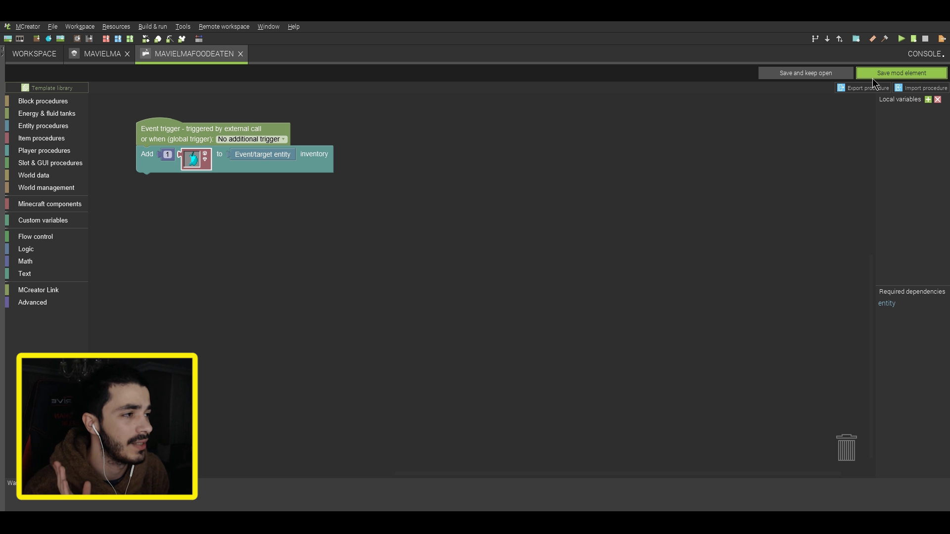
left_click(904, 75)
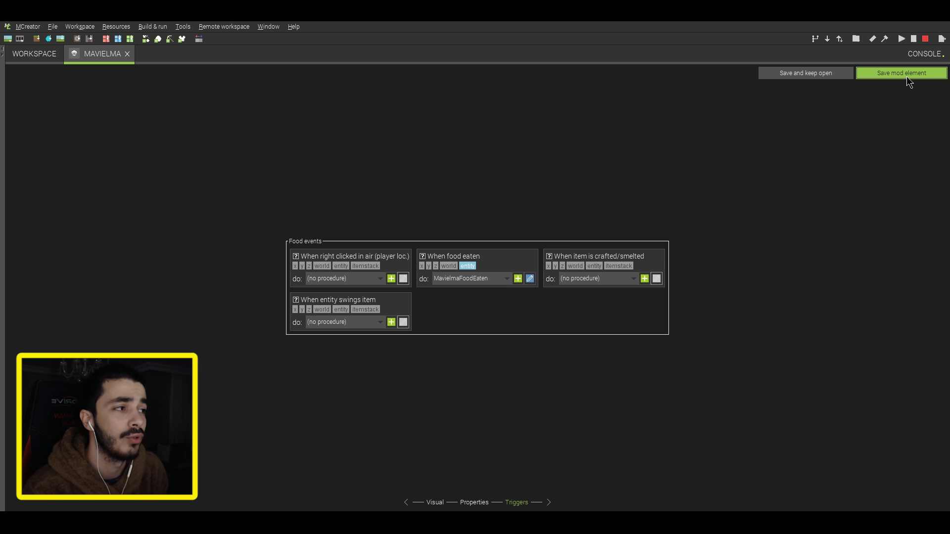
left_click(907, 77)
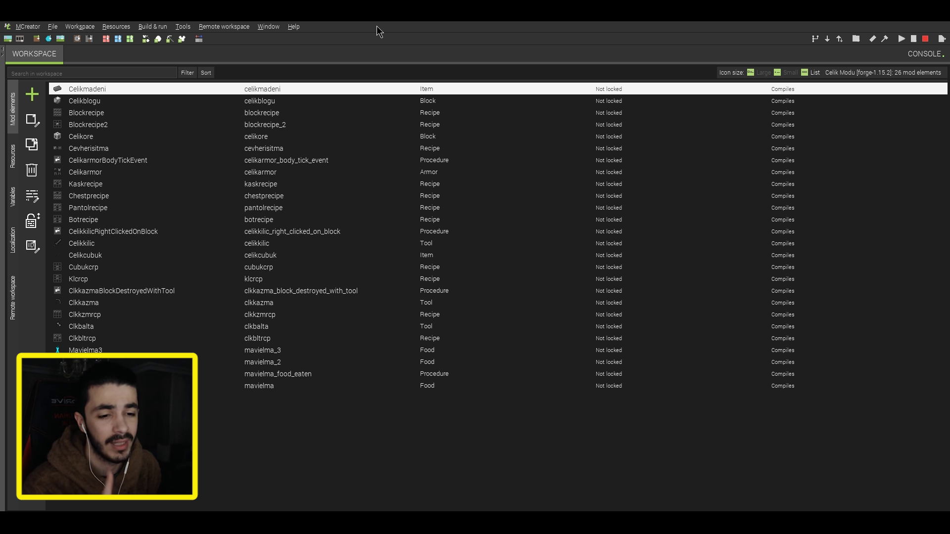
- Create a procedure named Mavielma2FoodEaten for the Mavielma2 element's event when the food is eaten
left_click(111, 365)
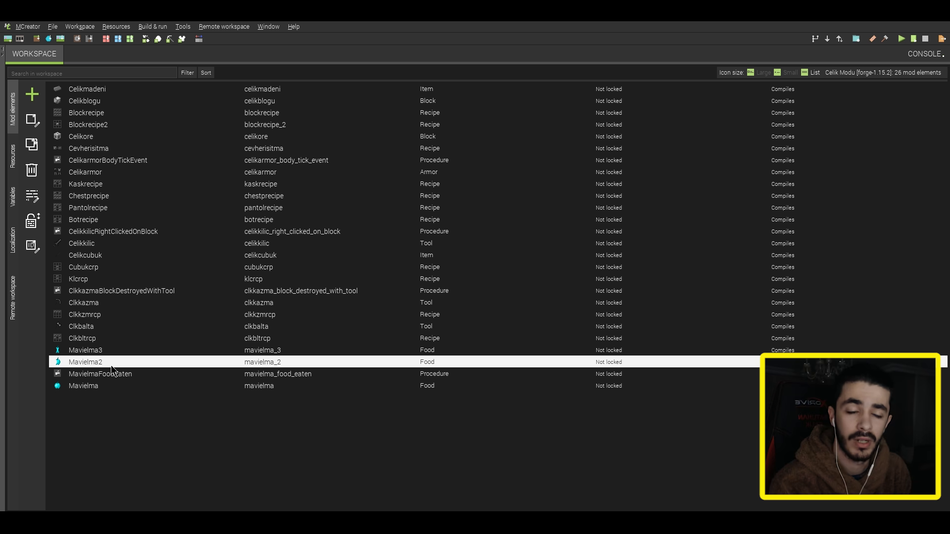
double_click(111, 365)
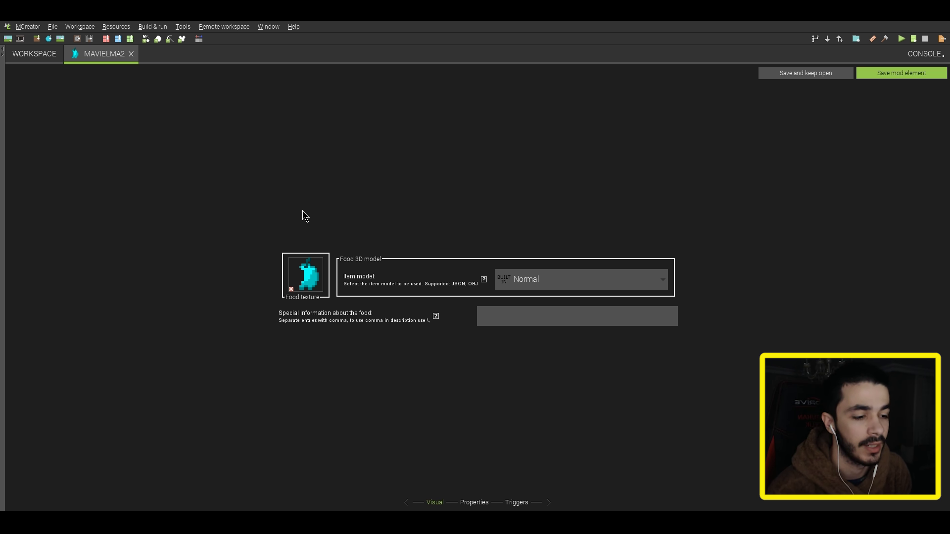
left_click(523, 503)
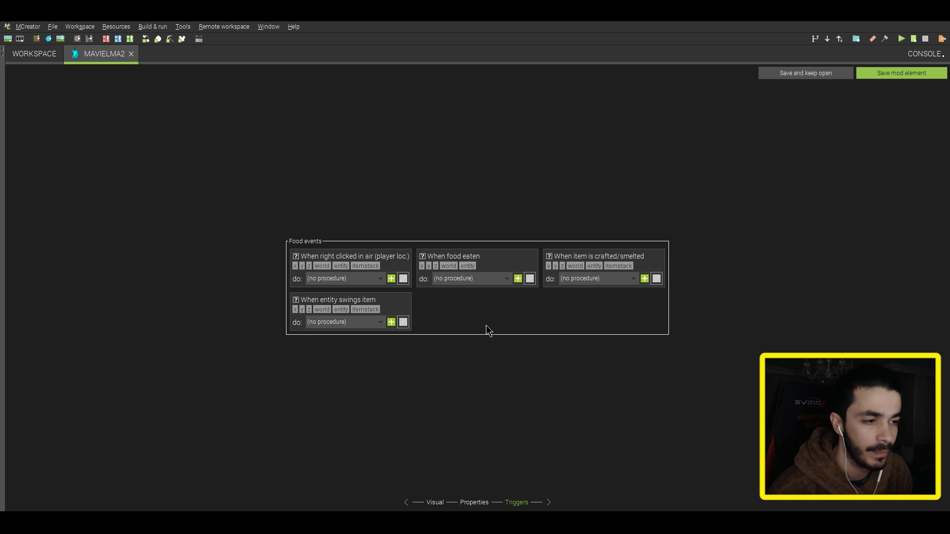
left_click(517, 284)
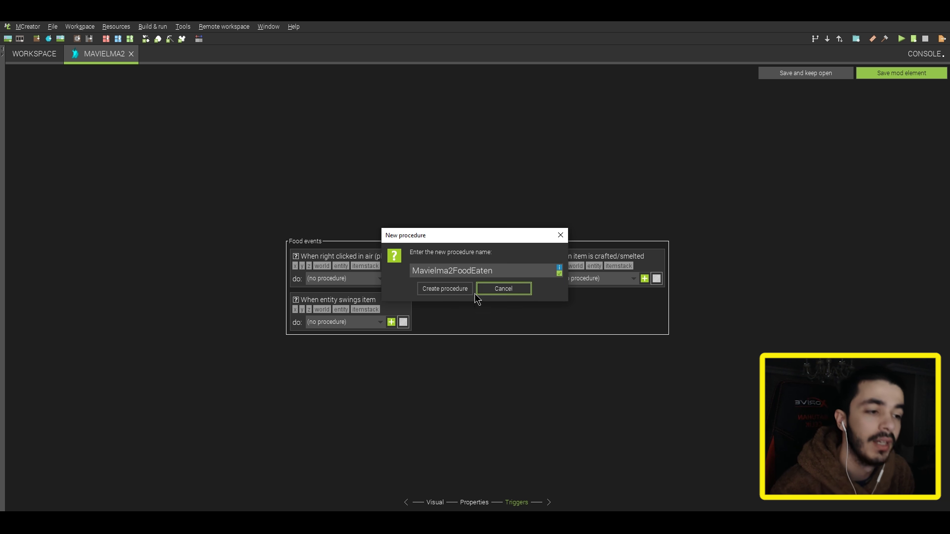
left_click(445, 293)
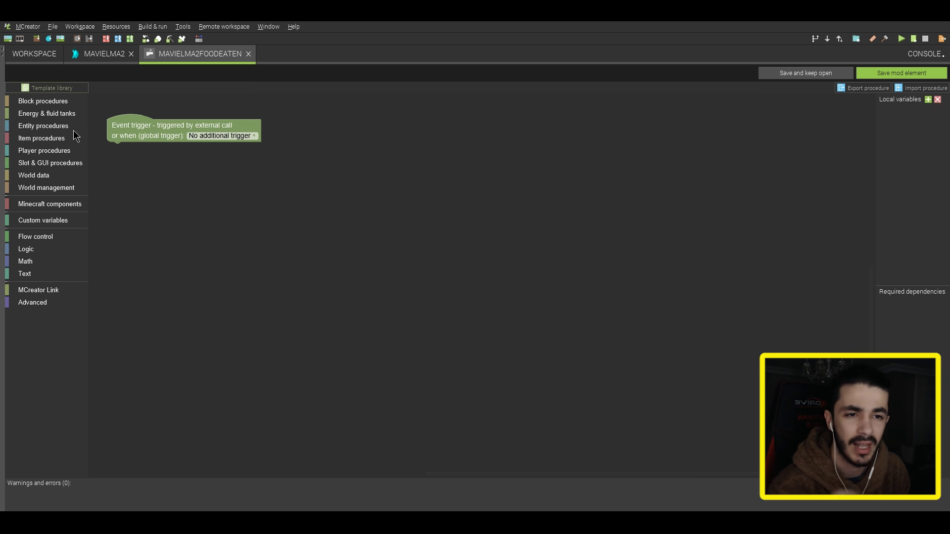
- Make Mavielma2FoodEaten add 1 Mavielma3 to the event/target entity's inventory, and save the procedure and the Mavielma2 element
left_click(64, 151)
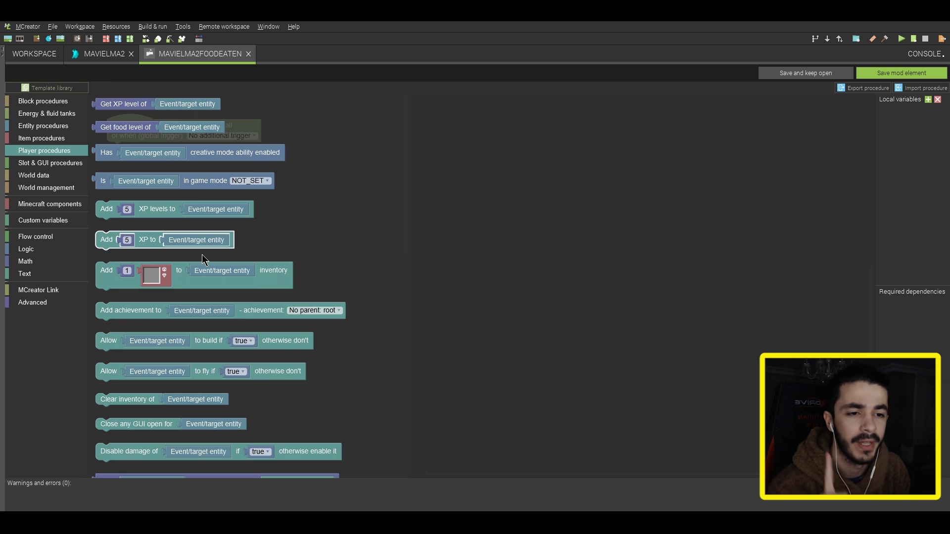
left_click_drag(109, 280, 125, 159)
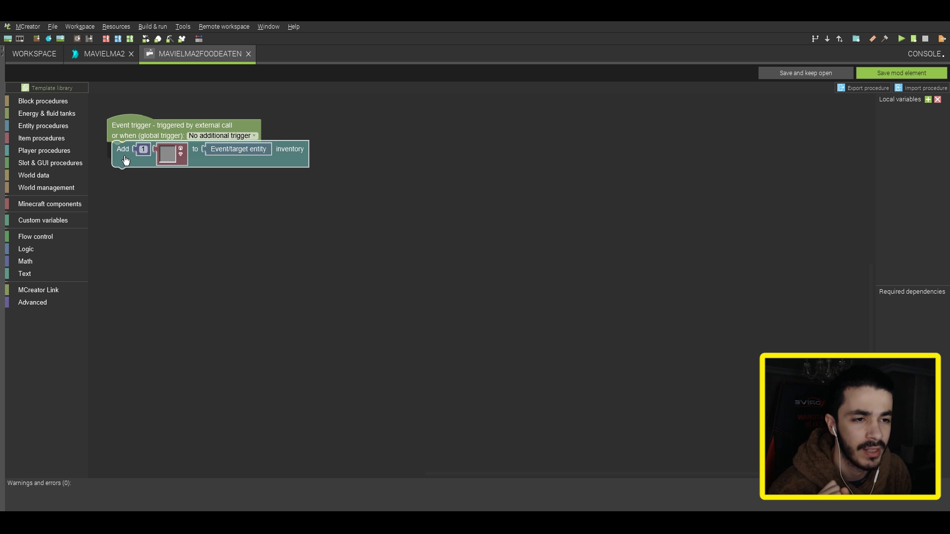
left_click(166, 155)
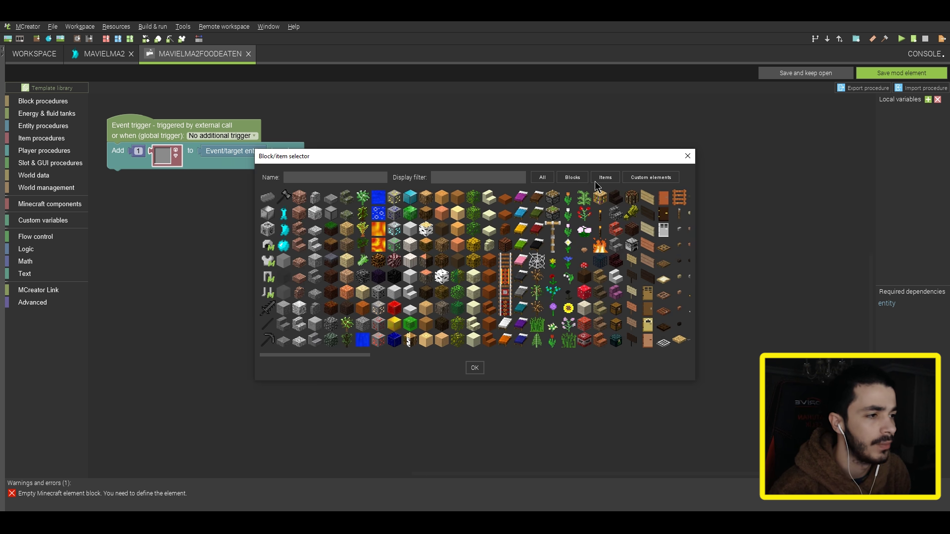
type("mcreator")
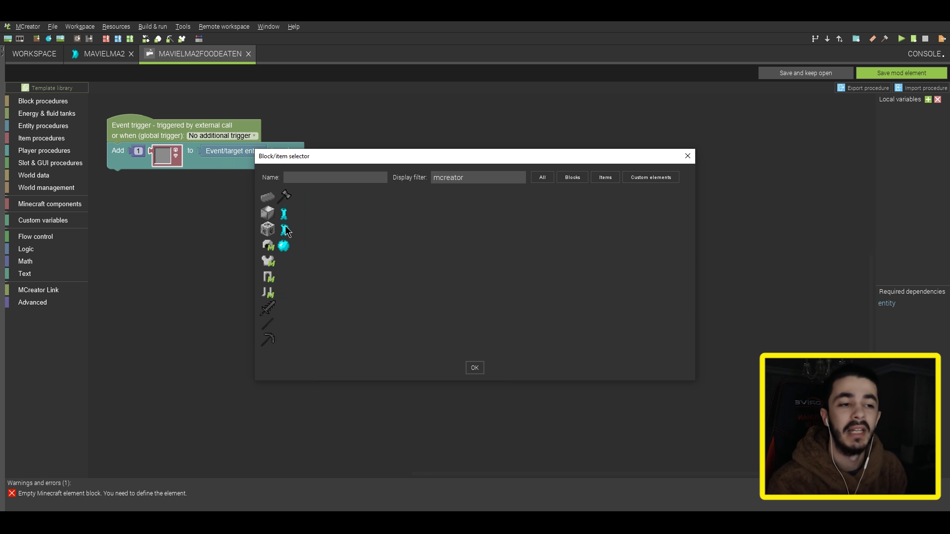
left_click(284, 220)
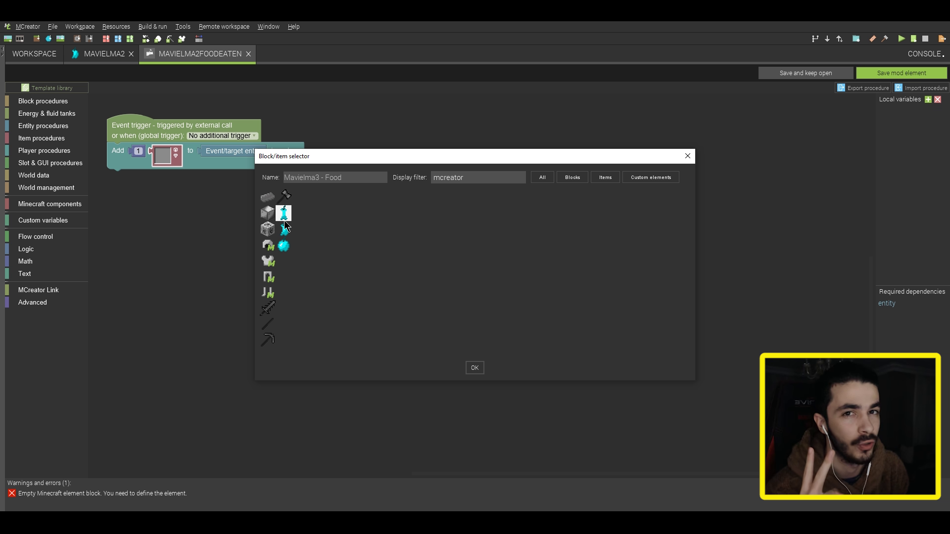
left_click(475, 368)
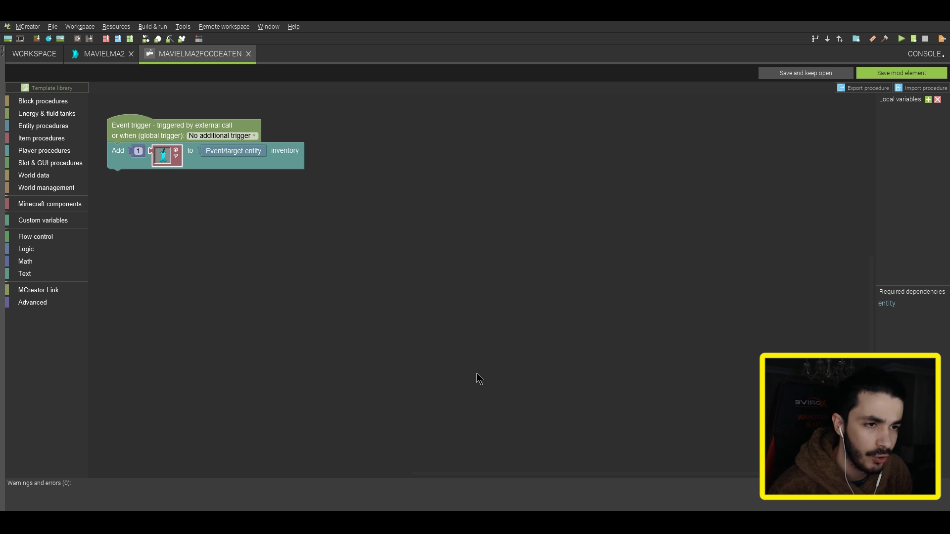
left_click(881, 75)
left_click(914, 74)
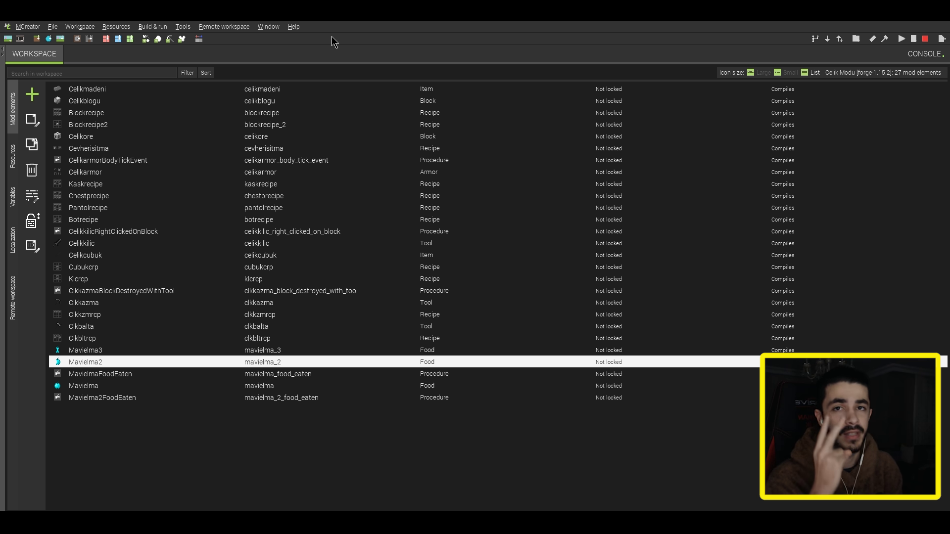
- Create a procedure named Mavielma3FoodEaten for the Mavielma3 element's event when the food is eaten
double_click(115, 354)
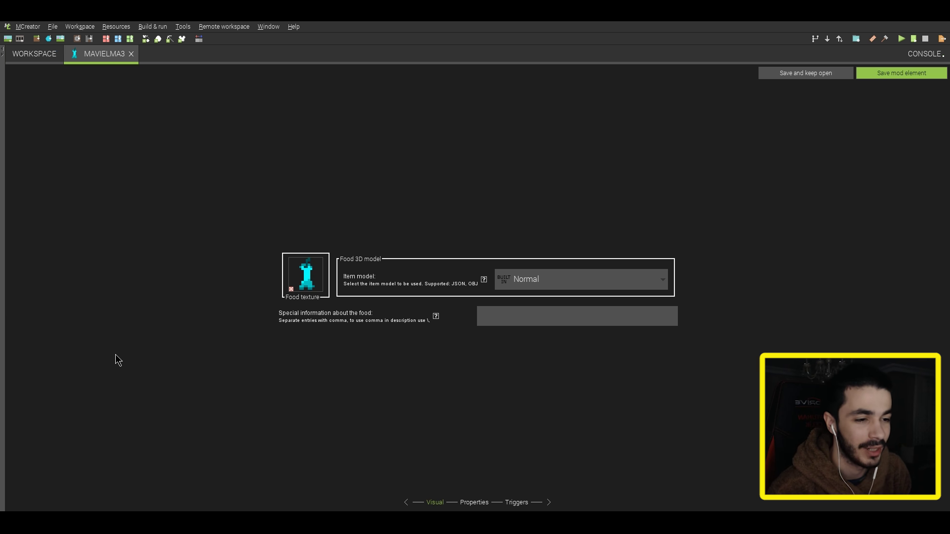
left_click(518, 503)
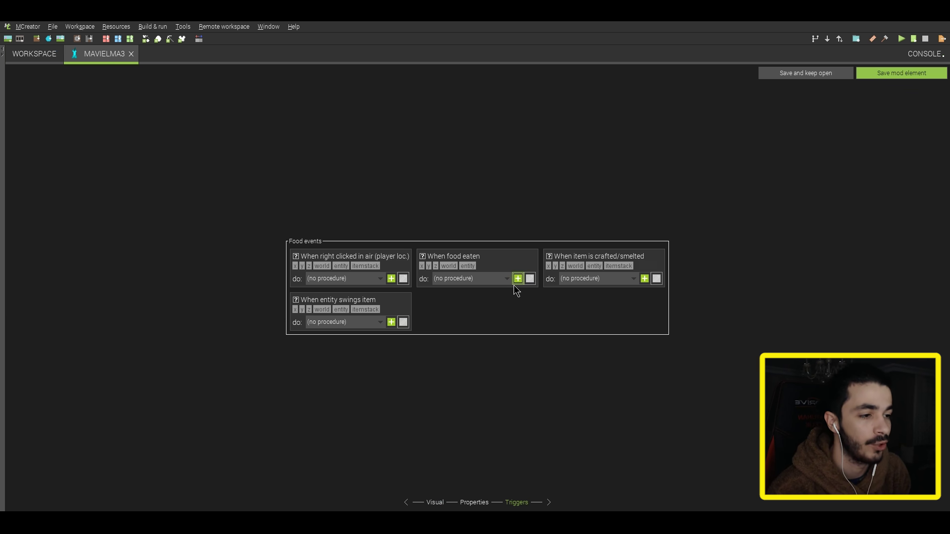
left_click(518, 279)
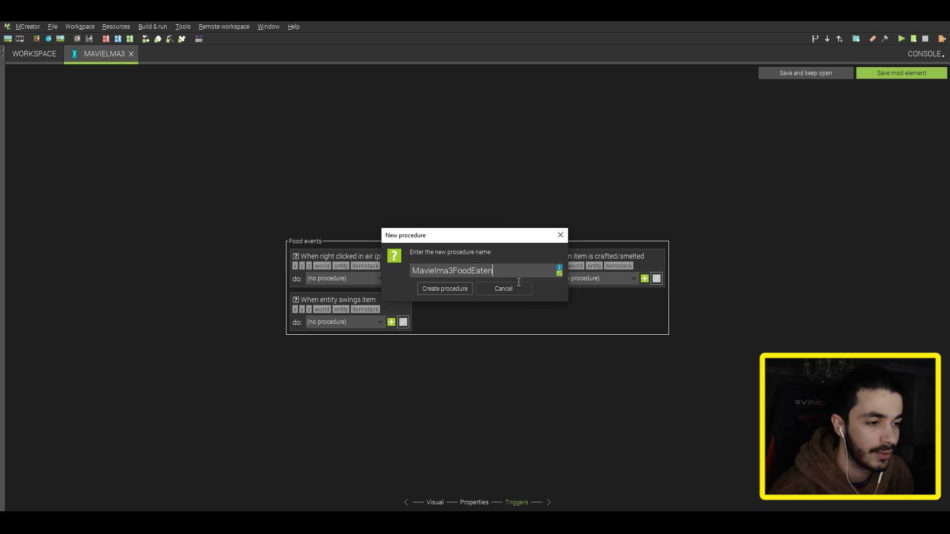
left_click(445, 289)
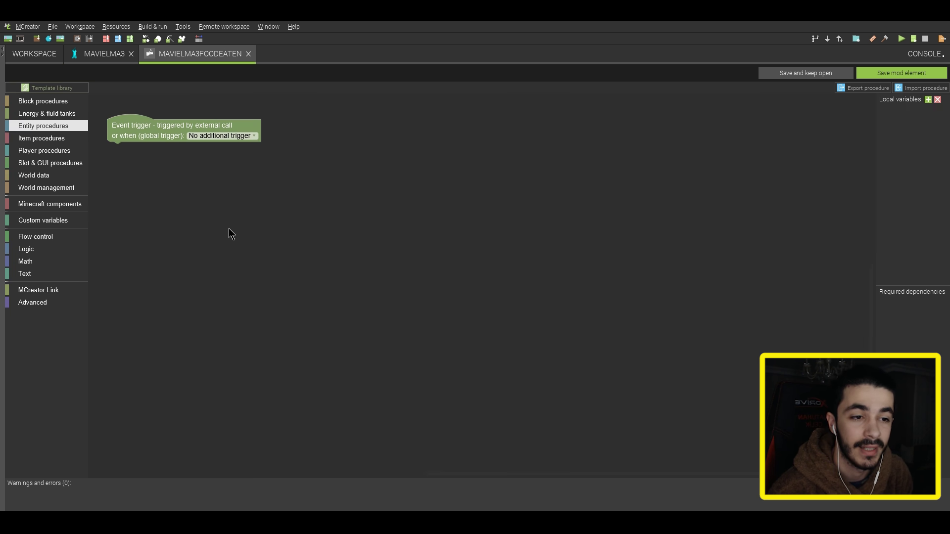
- Attach a block adding 1 item to the event/target entity's inventory beneath the Mavielma3FoodEaten trigger, leaving its item unselected
left_click(44, 151)
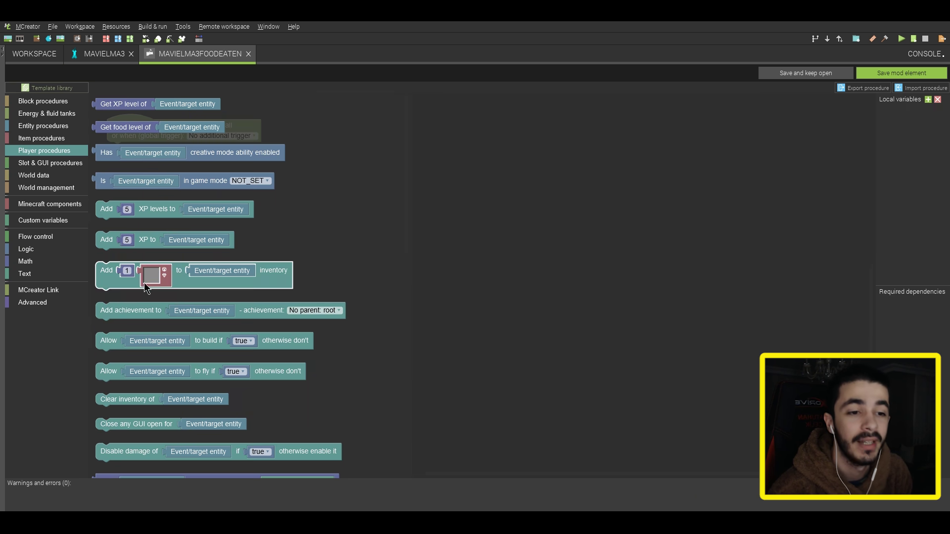
left_click_drag(146, 287, 166, 171)
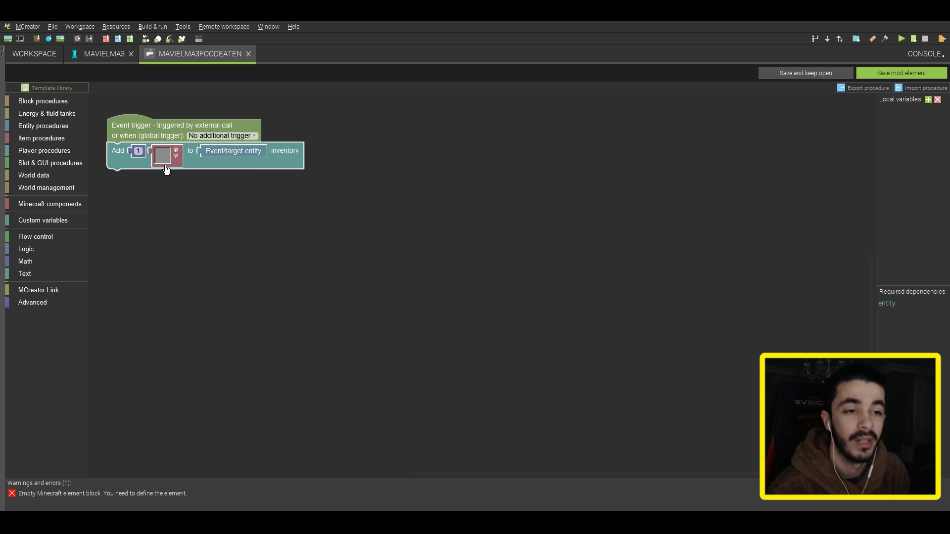
left_click(166, 170)
left_click(650, 177)
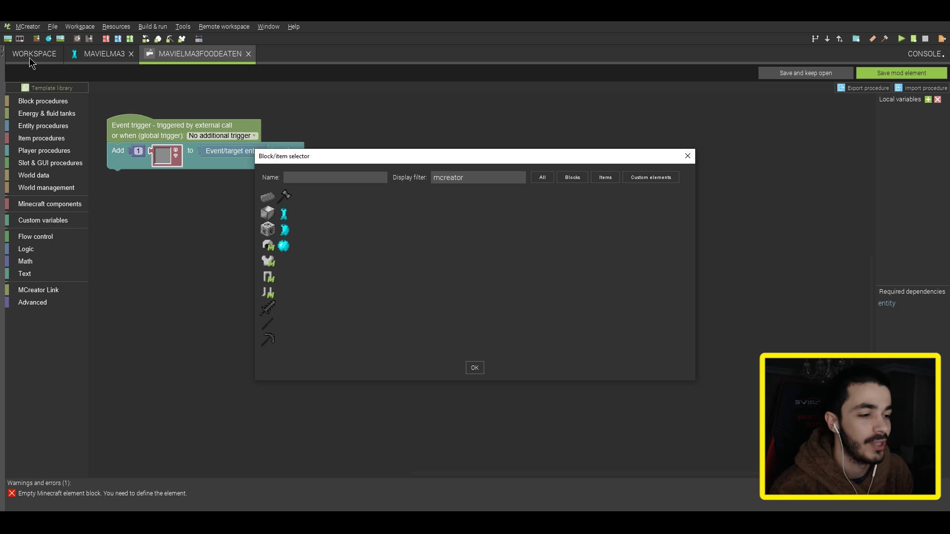
left_click(688, 157)
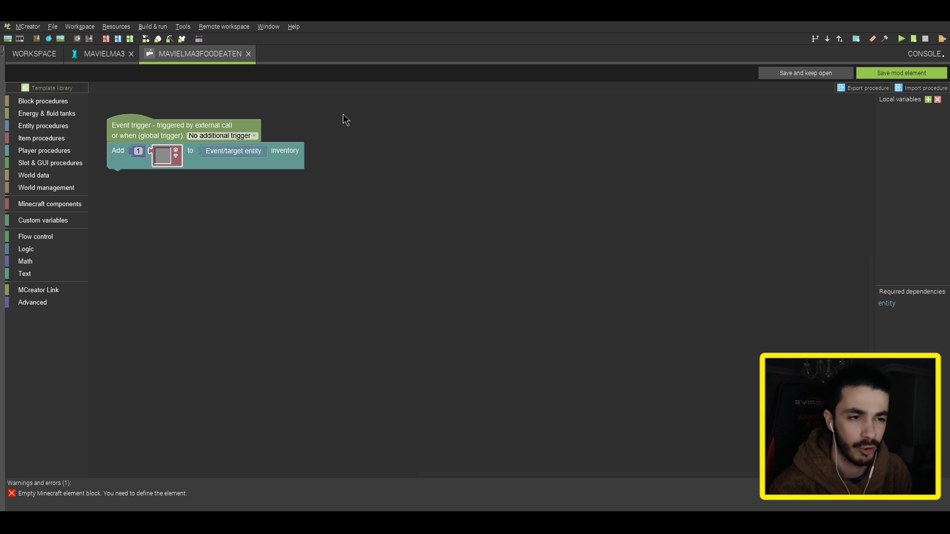
- Create a new item element named Elmasapi in the workspace
left_click(38, 57)
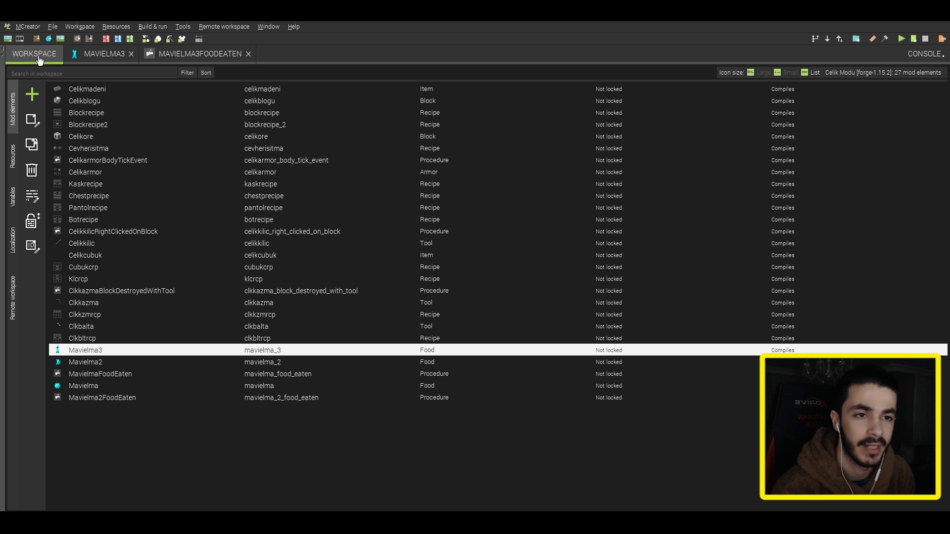
left_click(33, 94)
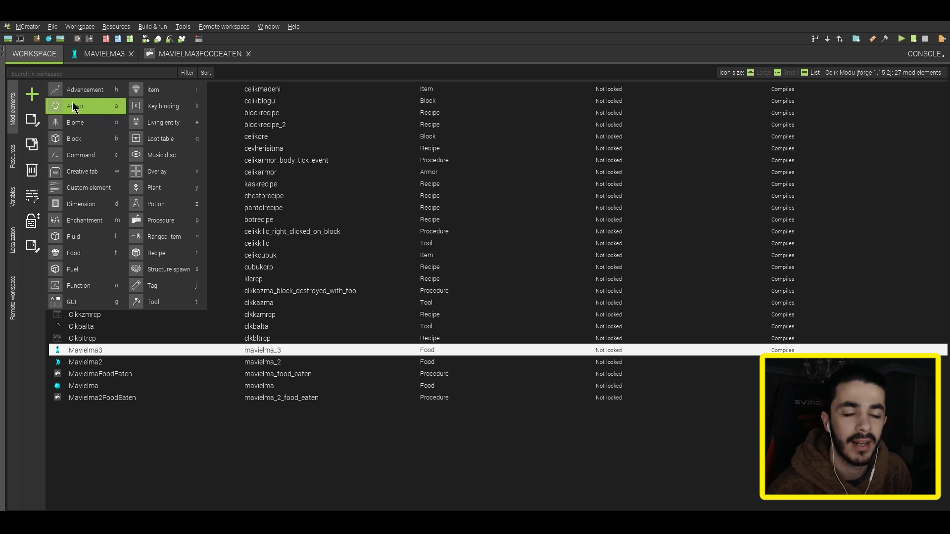
left_click(173, 88)
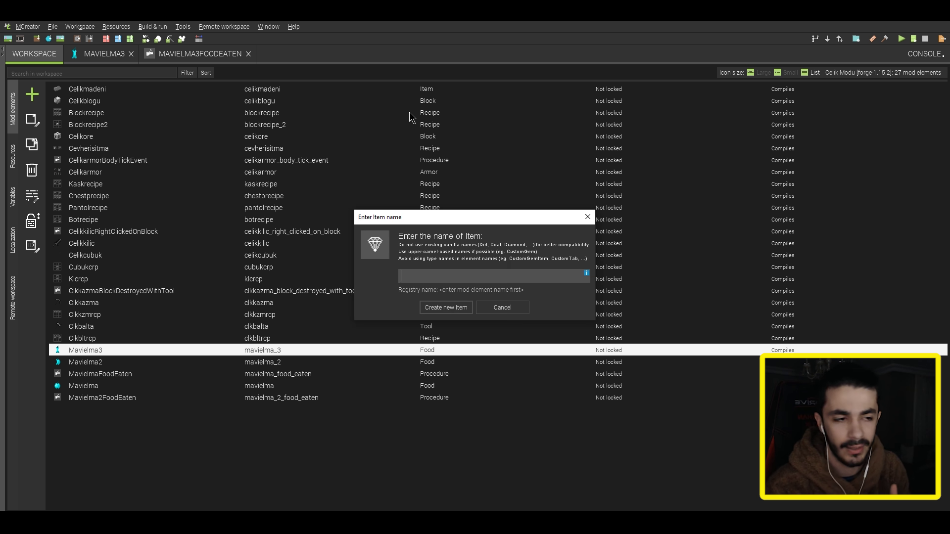
type("Elmasapi")
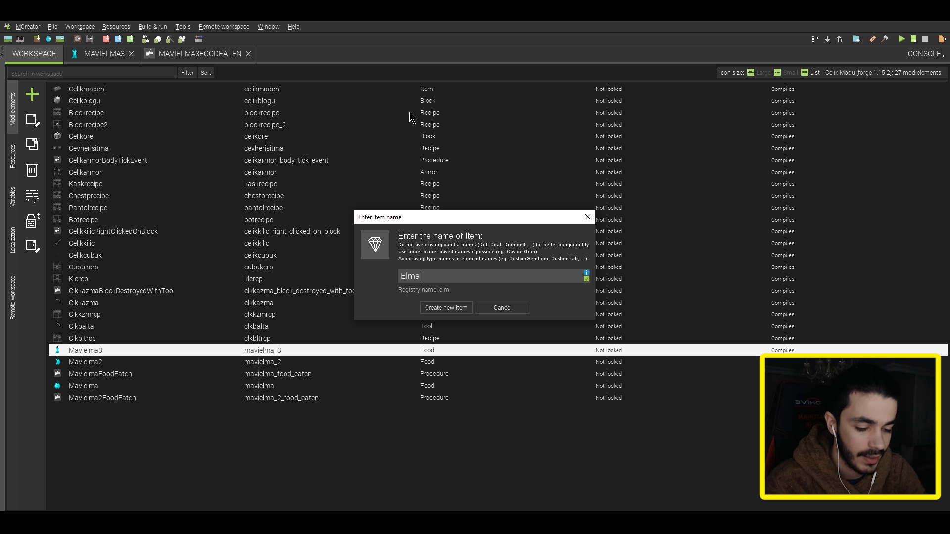
left_click(463, 306)
- Assign the small cyan apple stem texture to the Elmasapi item
left_click(304, 256)
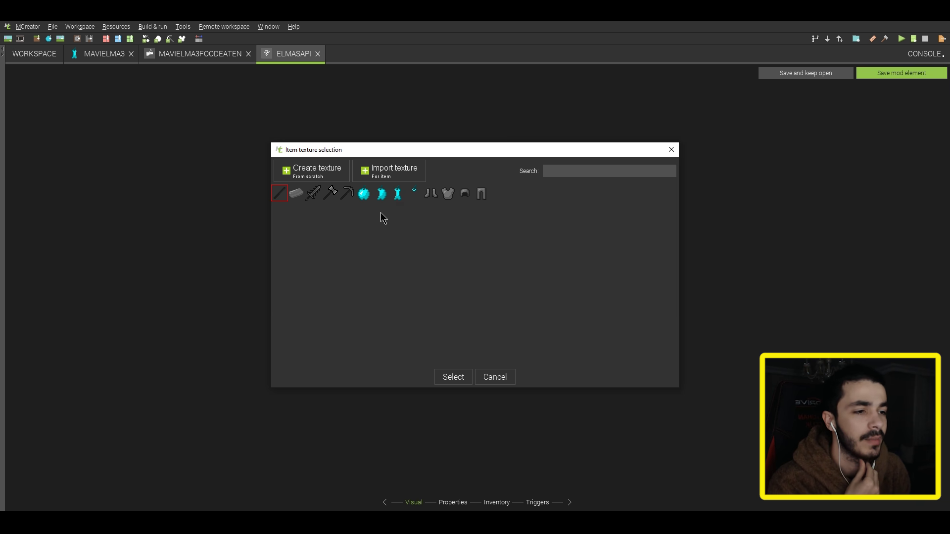
left_click(415, 197)
left_click(454, 376)
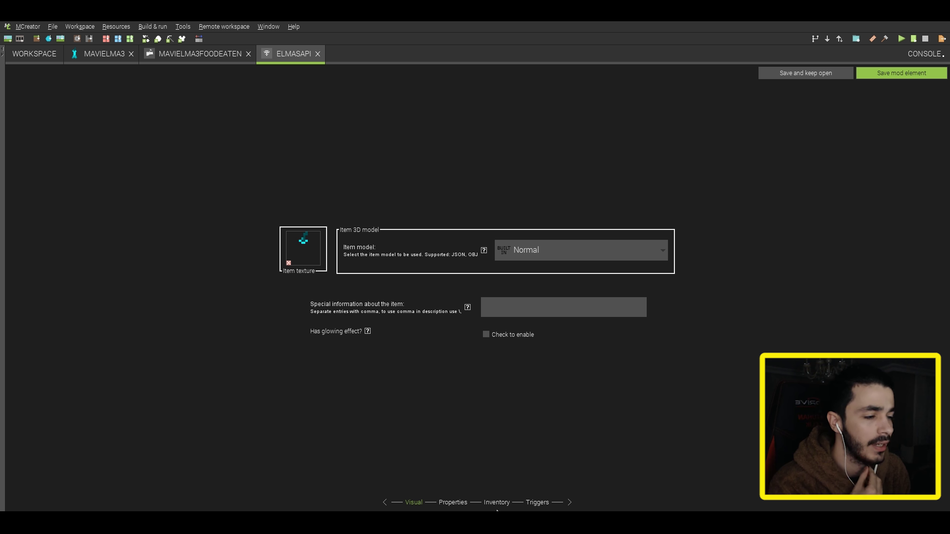
- Name the Elmasapi item "§bElma Sapı", assign it to the FOOD creative inventory category, and save the element
left_click(569, 503)
type("§bElma Sapı")
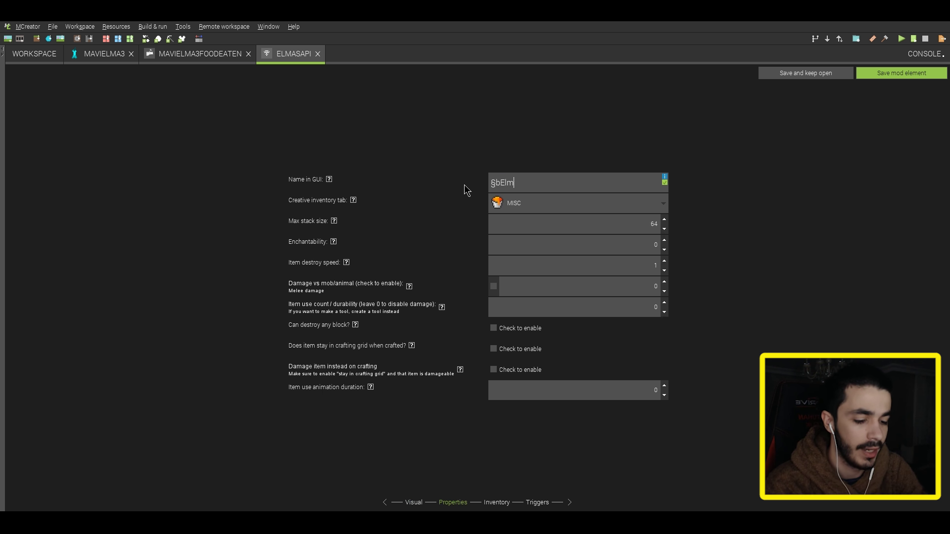
left_click(552, 210)
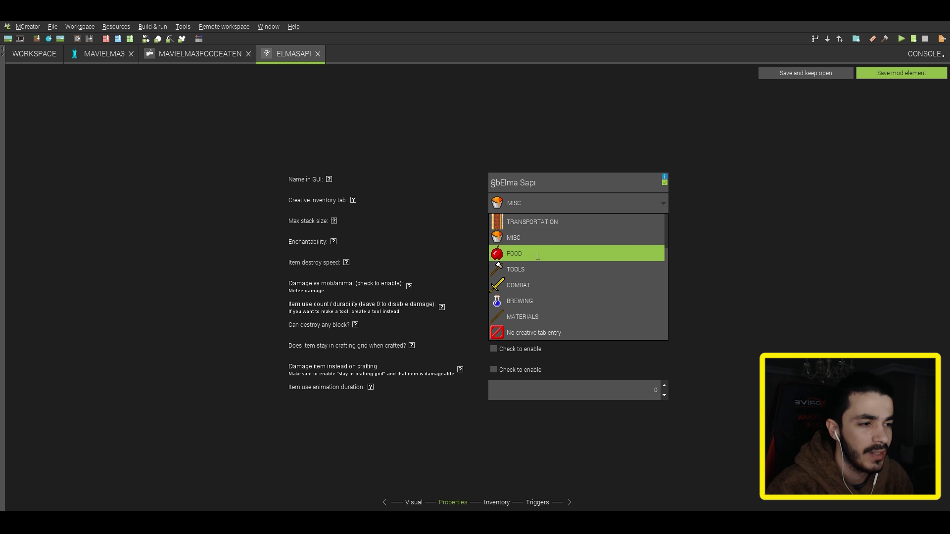
left_click(538, 255)
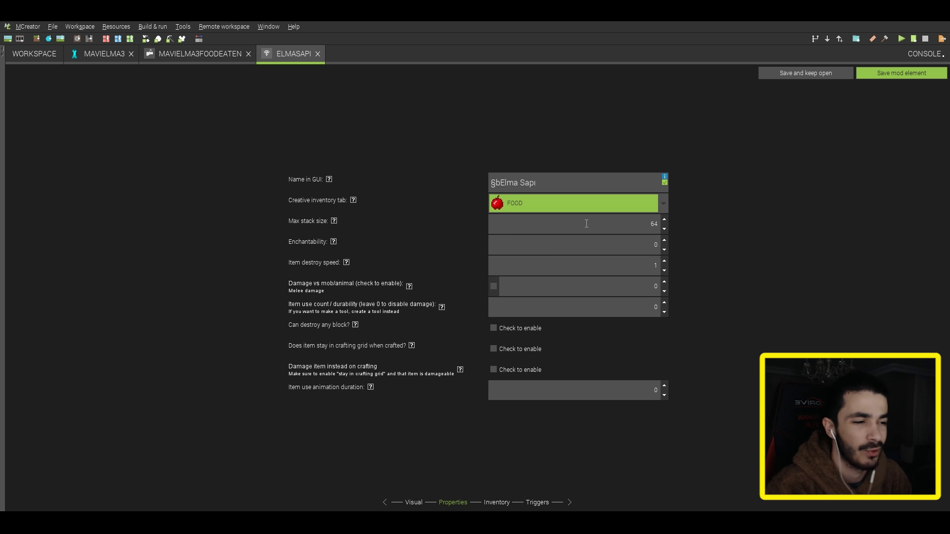
left_click(636, 228)
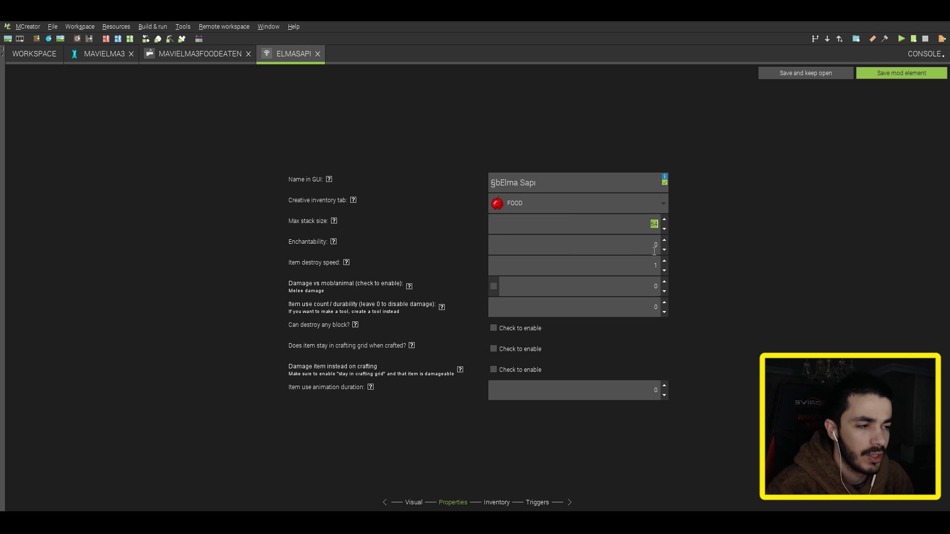
key("Tab")
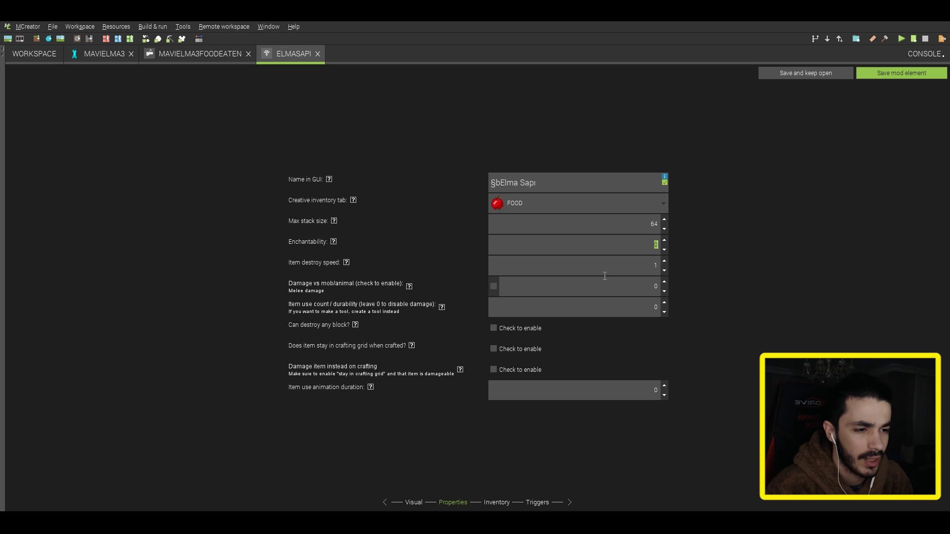
left_click(502, 503)
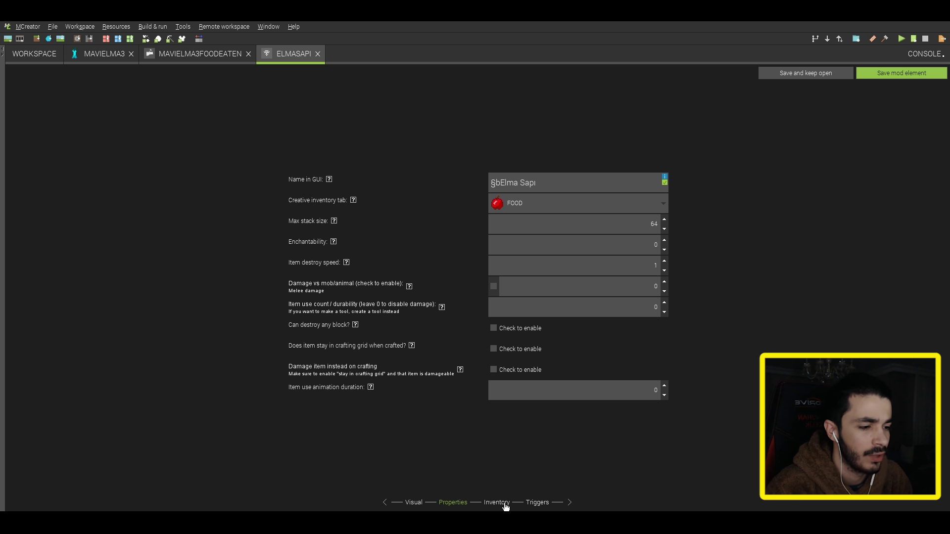
left_click(540, 503)
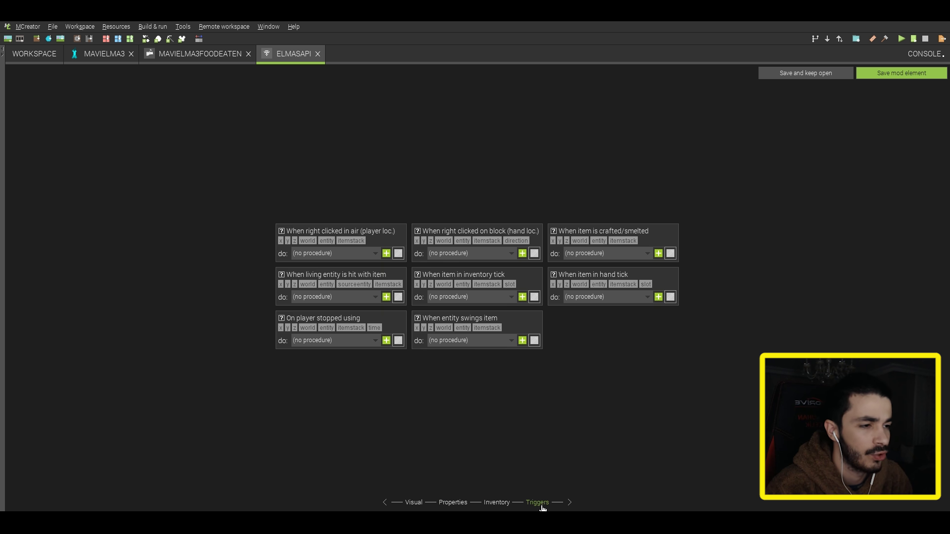
left_click(887, 75)
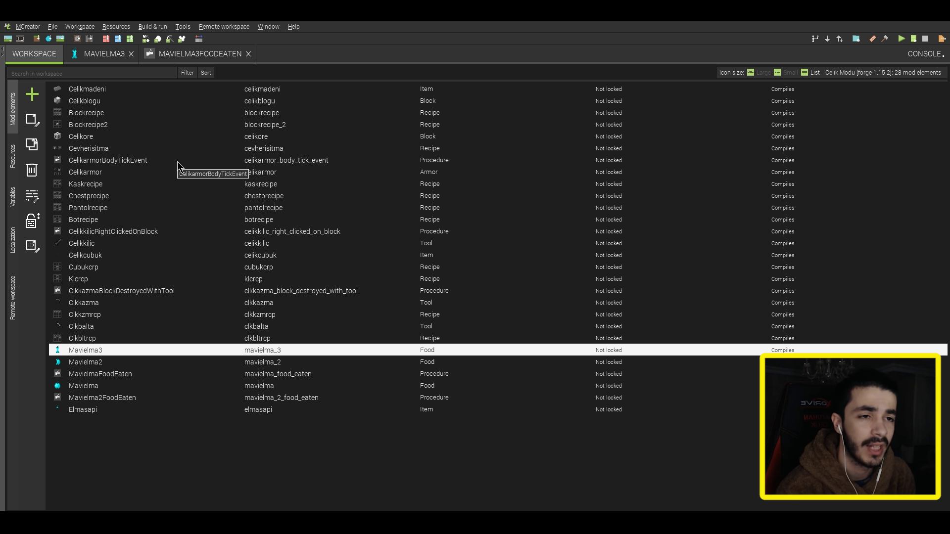
- Choose the Elmasapi stem as the item added by the Mavielma3FoodEaten procedure, and save both the procedure and the Mavielma3 food
left_click(190, 55)
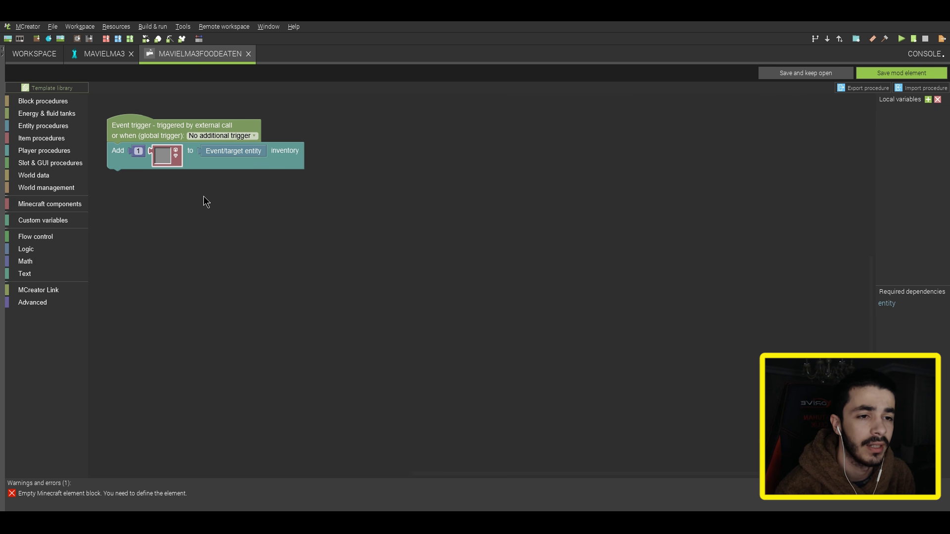
left_click(164, 156)
left_click(651, 177)
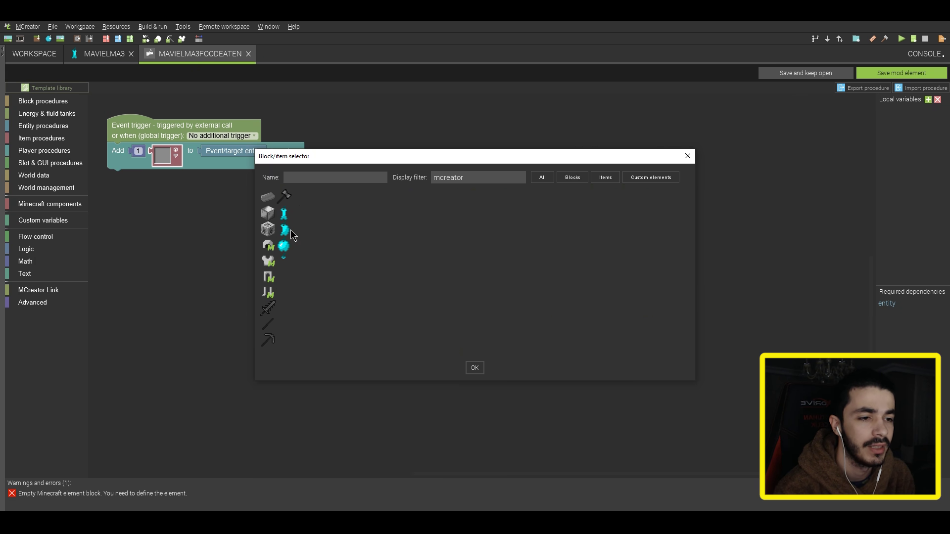
left_click(284, 259)
left_click(474, 369)
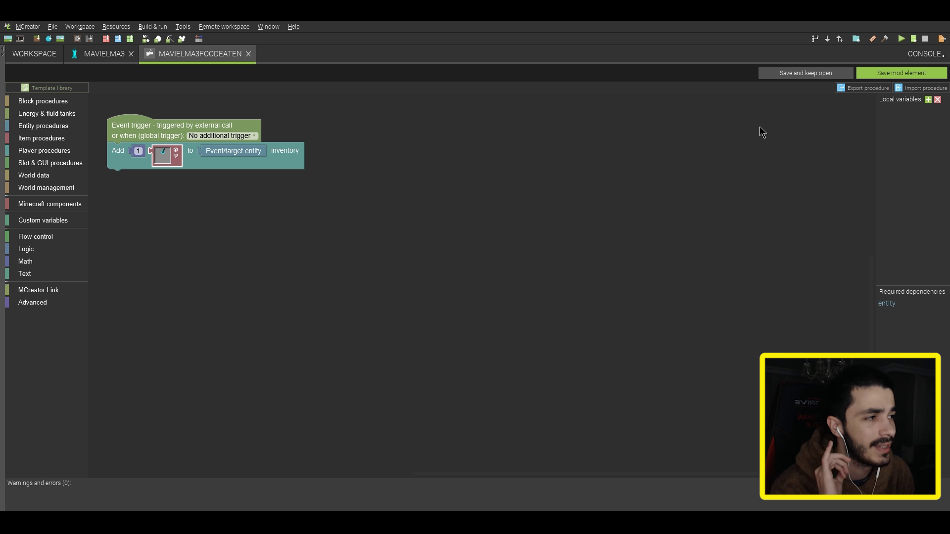
left_click(897, 75)
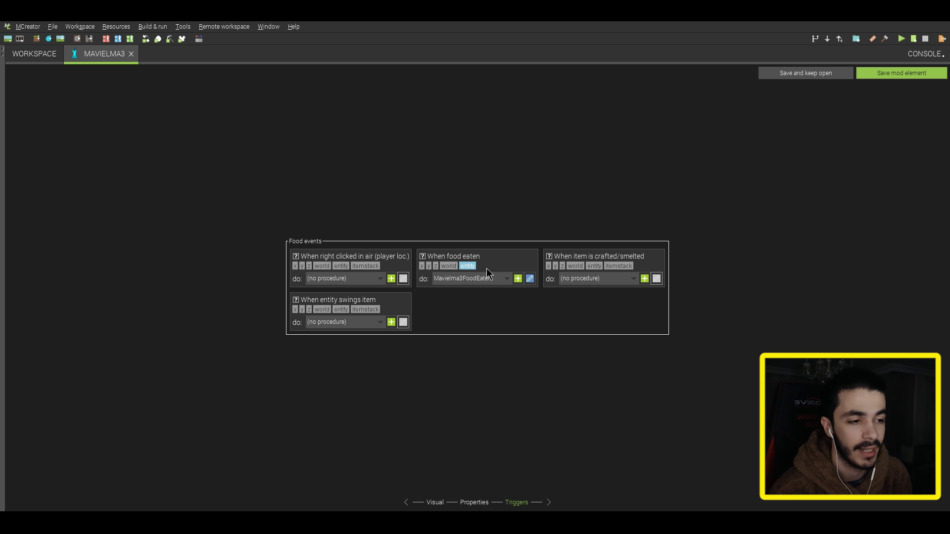
left_click(908, 74)
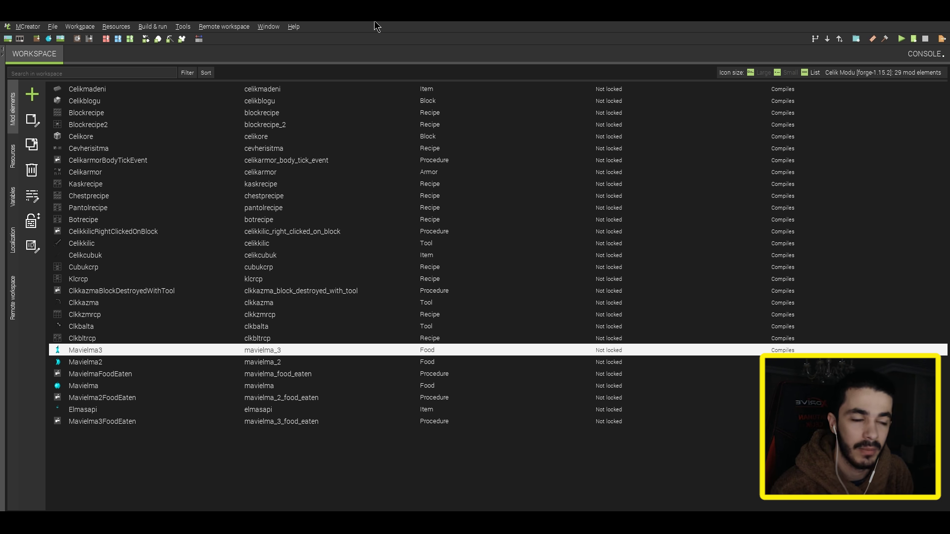
- Launch the Minecraft test client, and place and mine the ore block in the test world
left_click(902, 38)
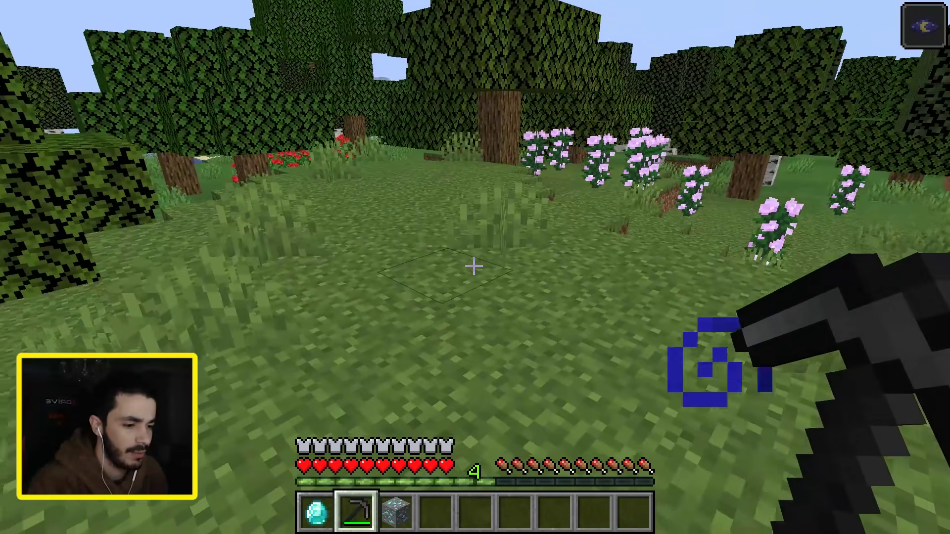
key("3")
right_click(474, 266)
key("2")
left_click(474, 266)
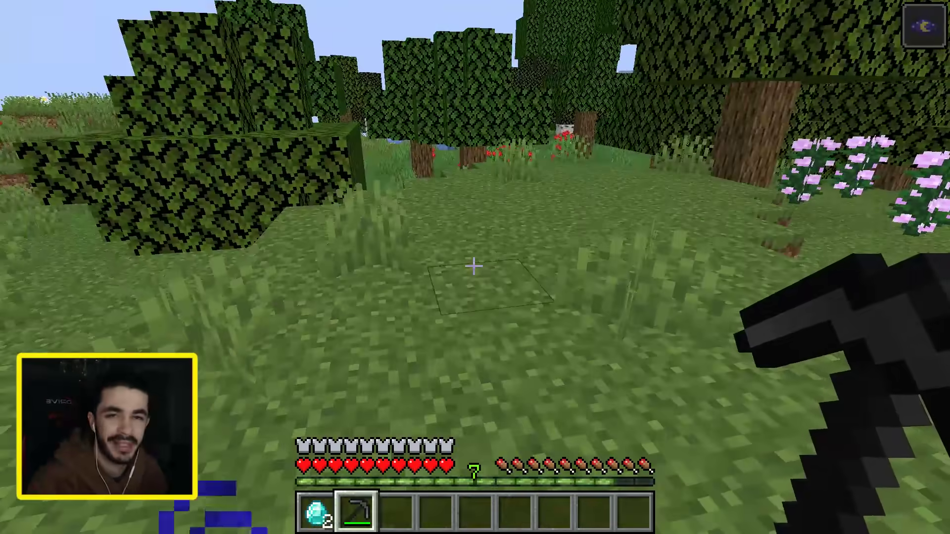
type("t/")
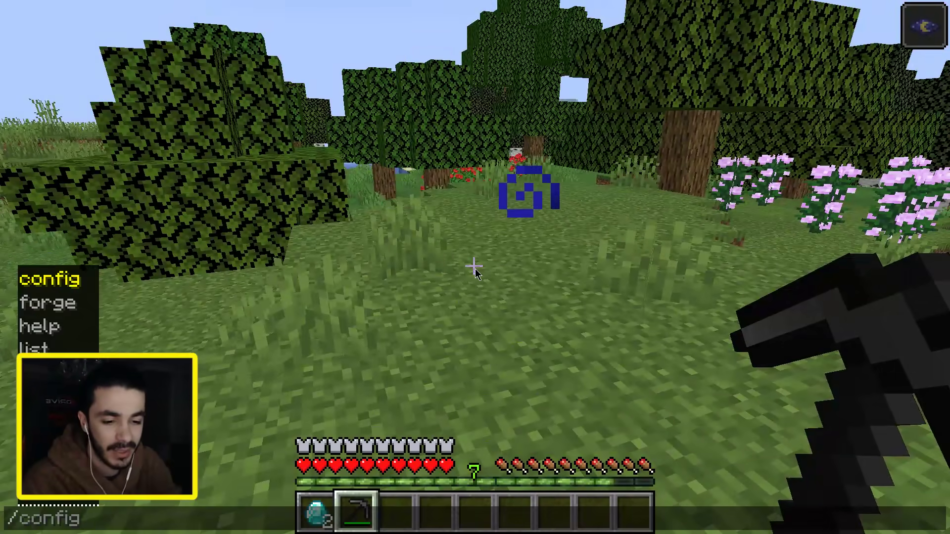
type("ga")
key("Escape")
key("Escape")
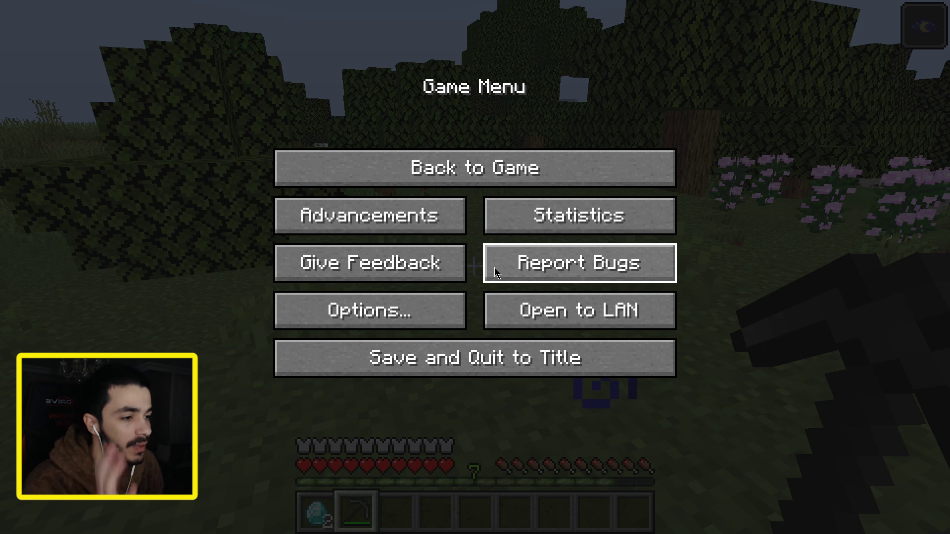
- Open the world to LAN with cheats allowed and switch the player to creative mode with /gamemode creative
left_click(556, 310)
left_click(555, 218)
left_click(426, 493)
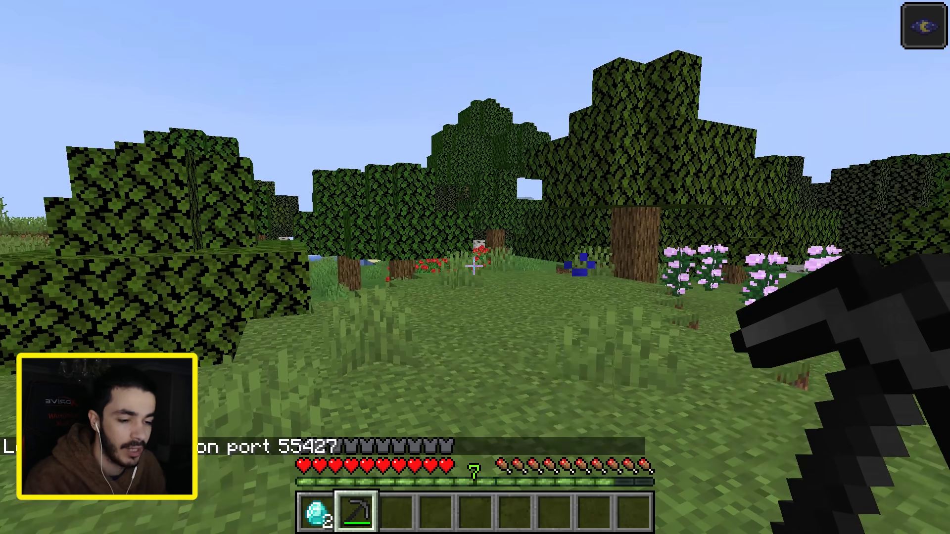
type("t/gamemode creative")
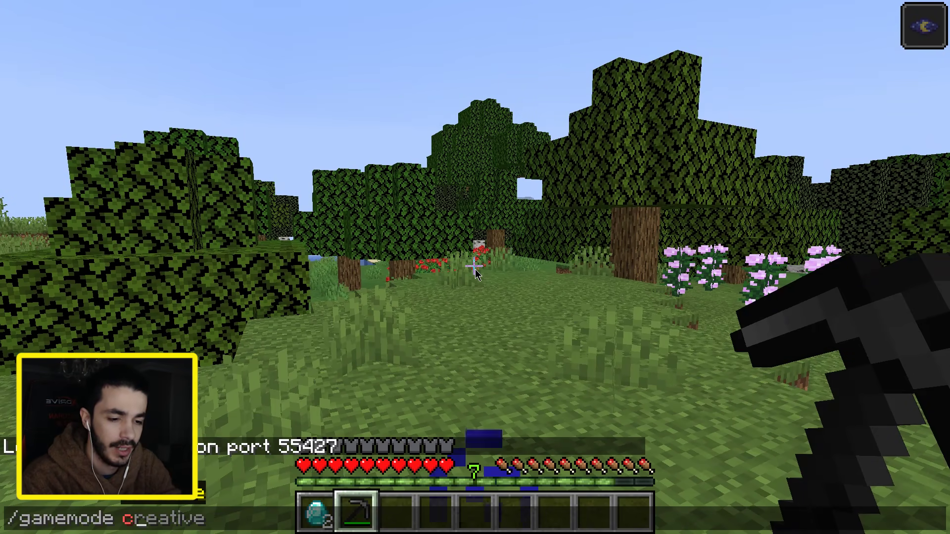
key("Return")
- Replace the diamonds and pickaxe in the hotbar with the whole cyan apple, found by searching the creative items for "elma"
key("e")
left_click(742, 125)
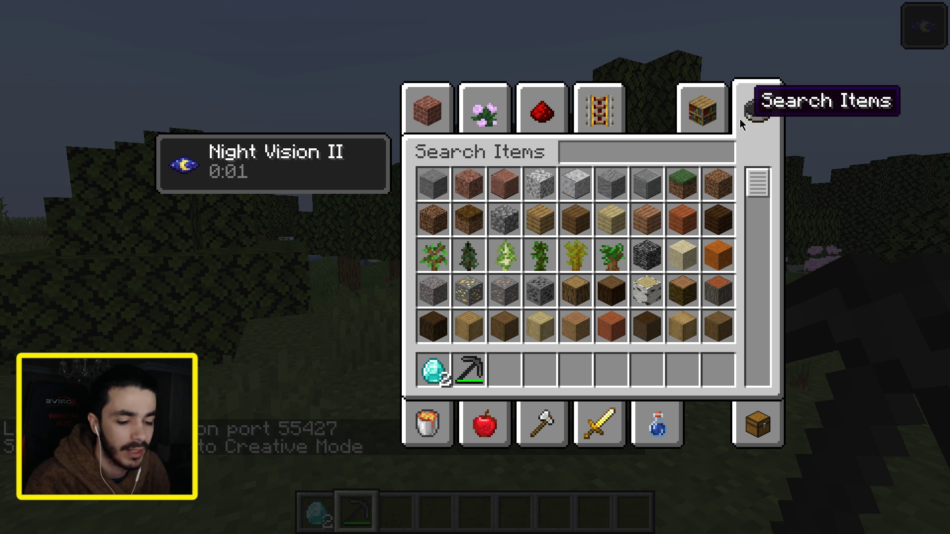
type("elma")
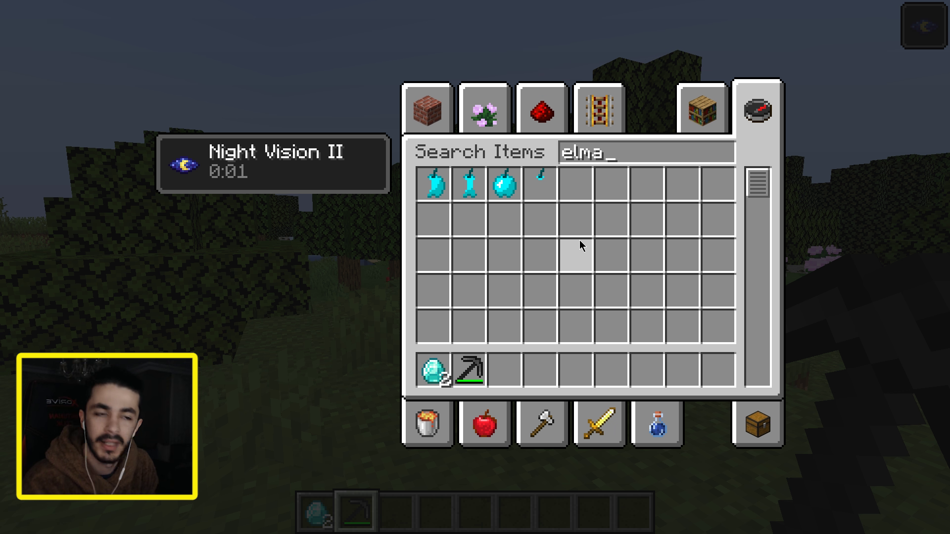
left_click(434, 370, "shift")
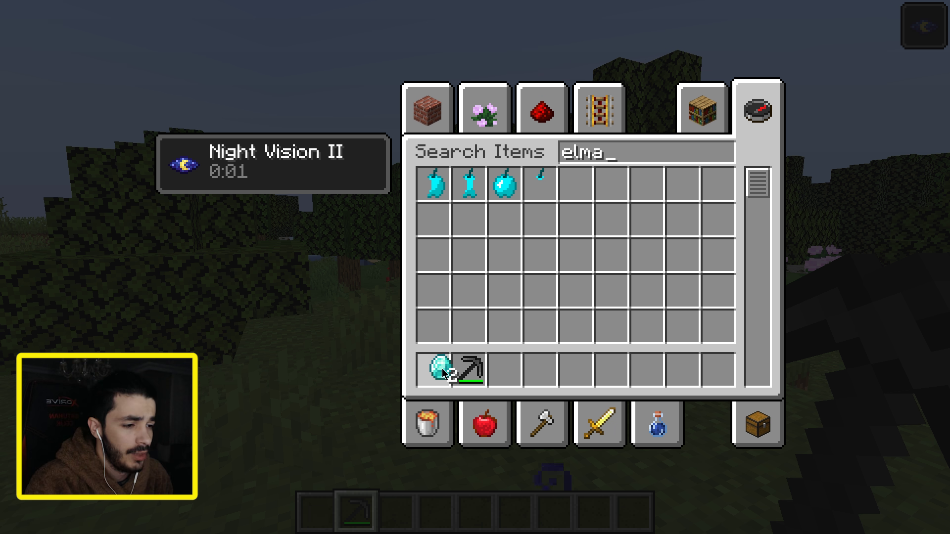
key("ctrl+a")
left_click(469, 370, "shift")
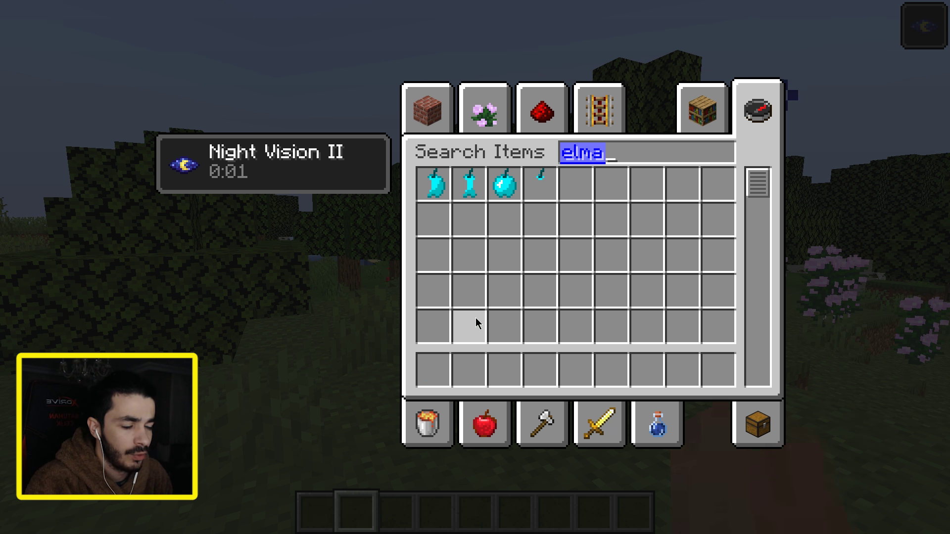
left_click(511, 193, "shift")
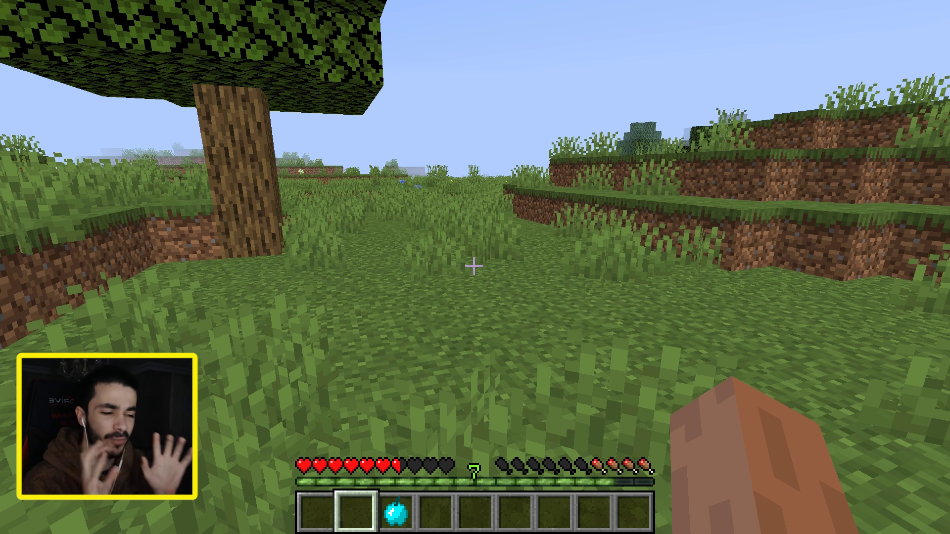
- Hold the Mavi Elma 3/3, drop it and pick it up again, and eat it
key("e")
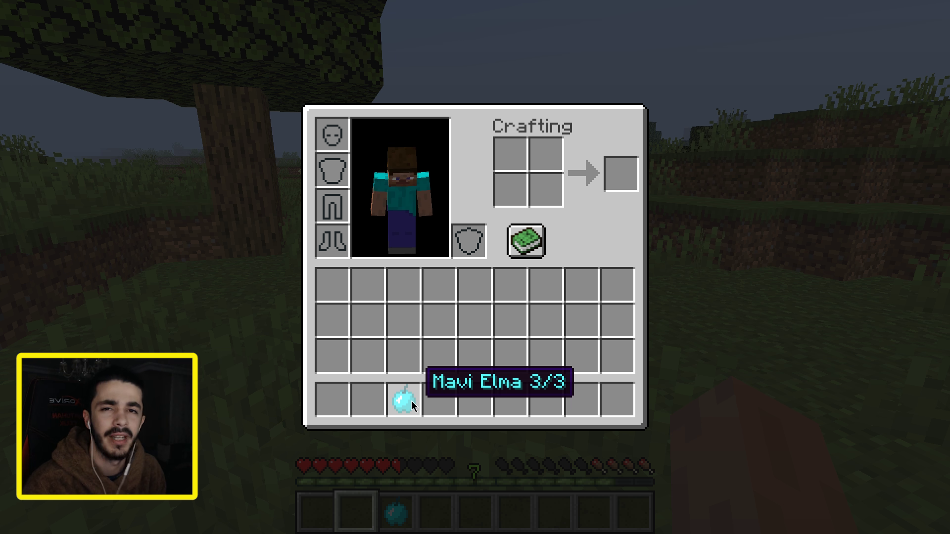
key("e")
key("3")
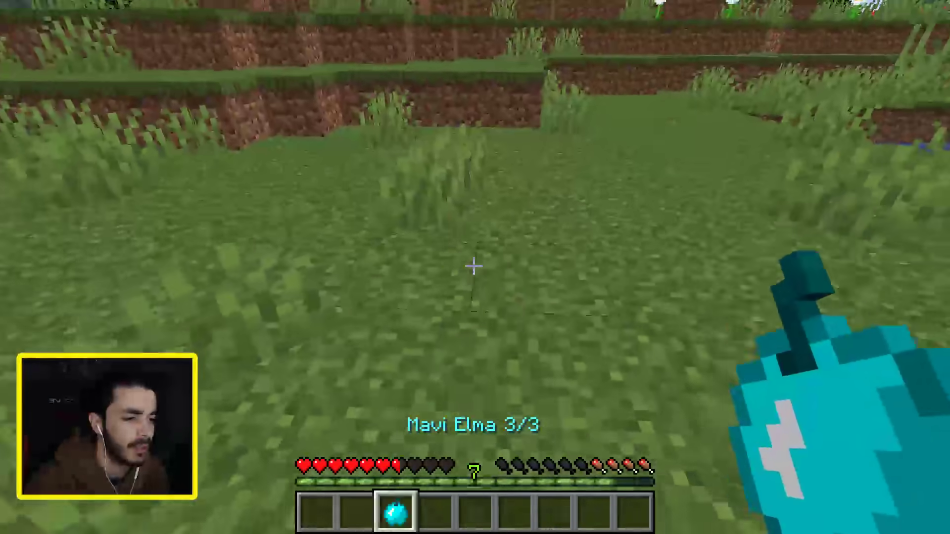
key("q")
key("w")
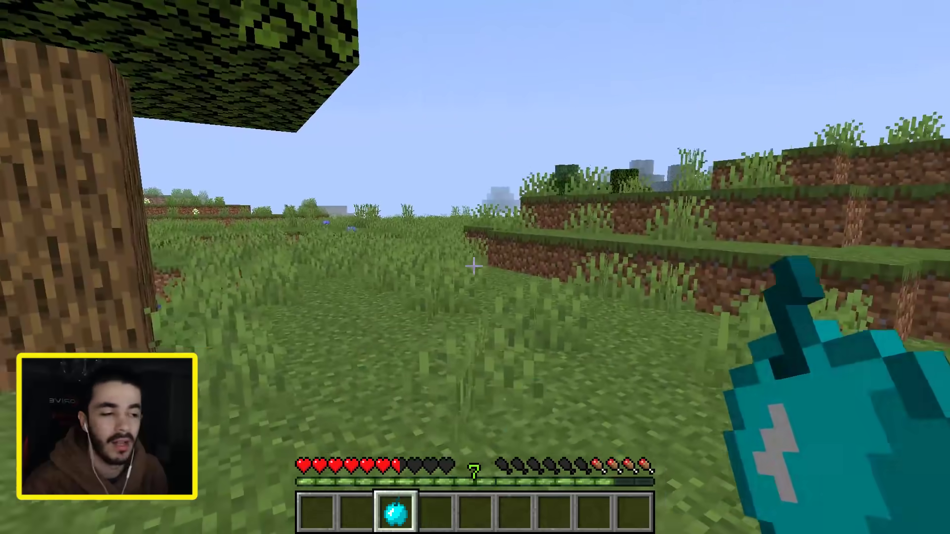
right_click(474, 267)
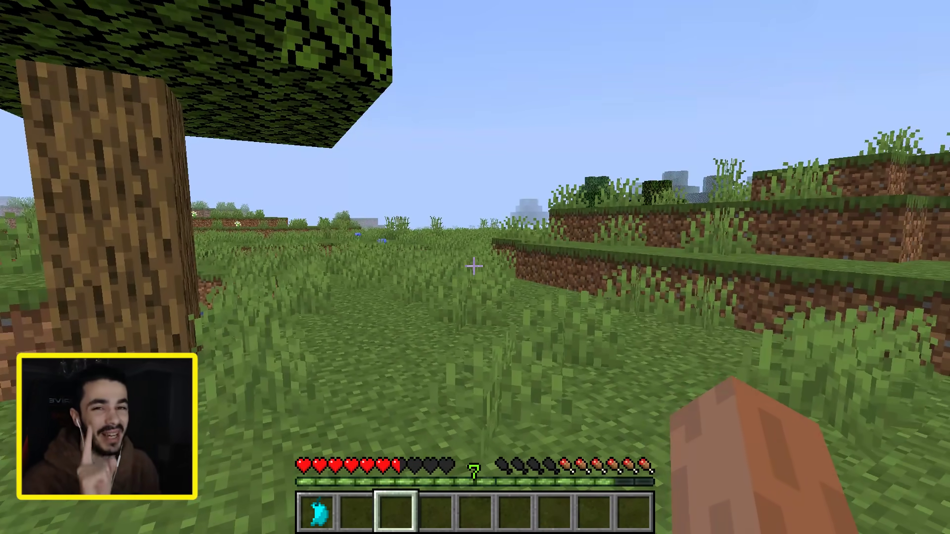
- Hold the Mavi Elma 2/3, drop it on the grass and pick it up again
key("1")
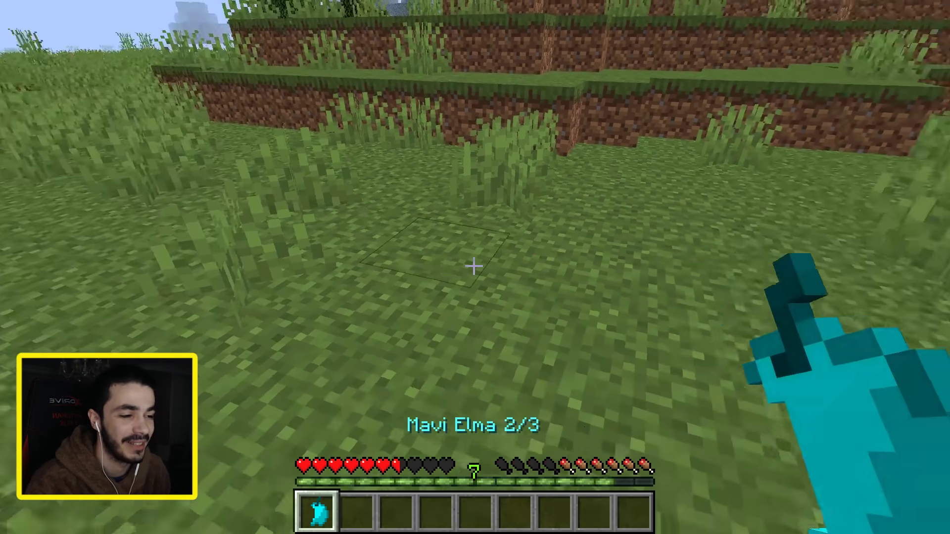
key("q")
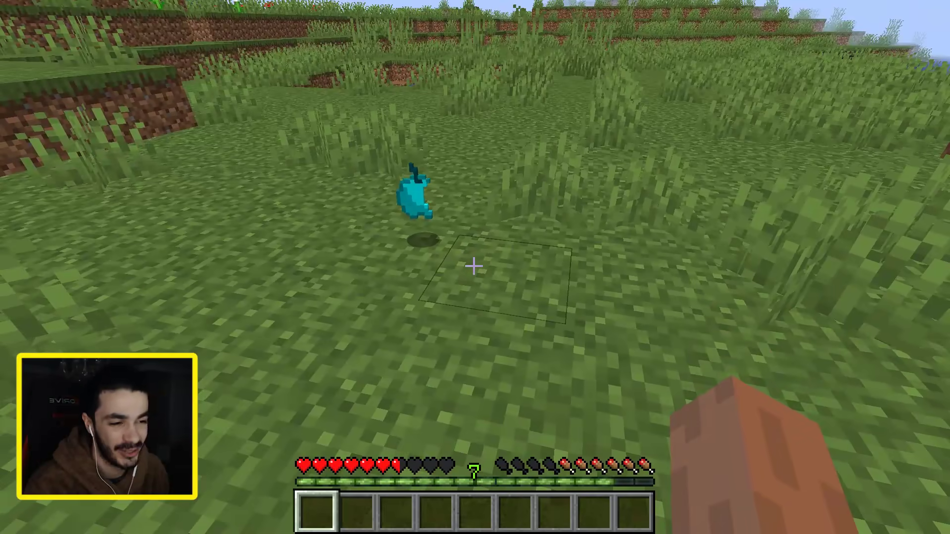
key("w")
- Shift the Mavi Elma 2/3 through the hotbar slots and leave it in the third slot
key("e")
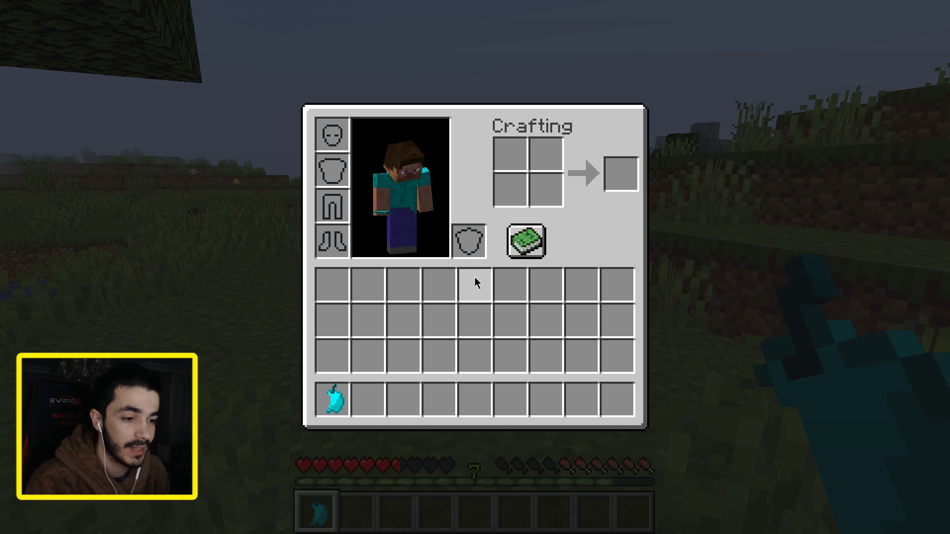
left_click(337, 406)
left_click(378, 404)
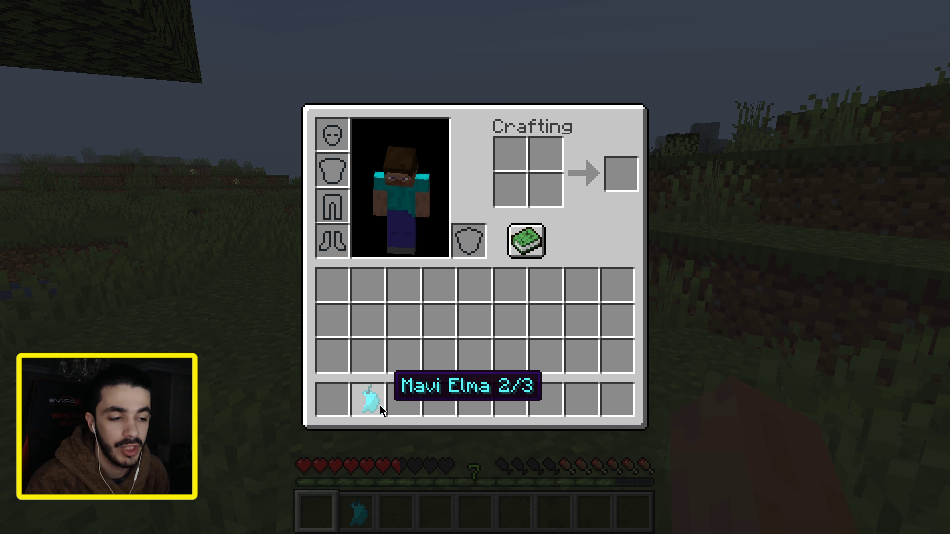
left_click(380, 404)
left_click(413, 404)
left_click(414, 404)
left_click(438, 407)
left_click(438, 407)
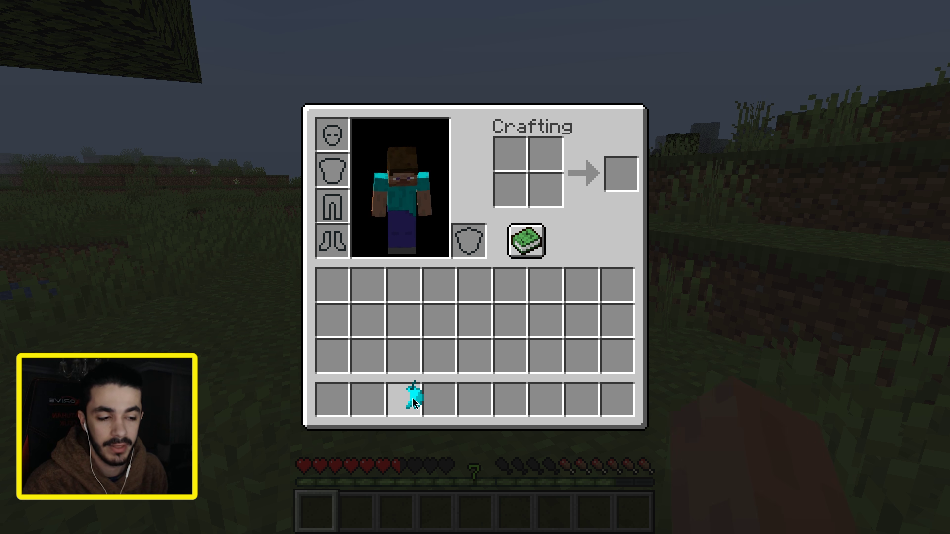
left_click(403, 400)
key("e")
key("s")
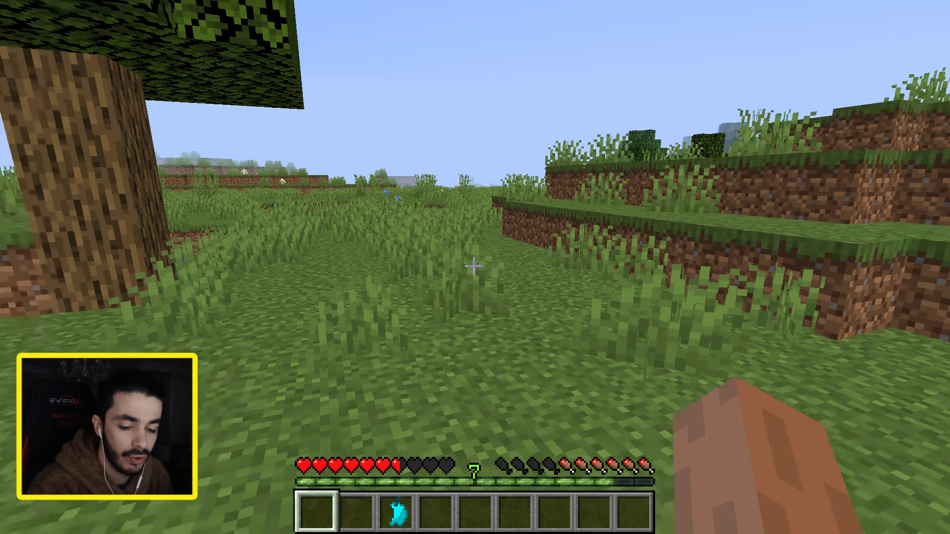
- Return the Mavi Elma 2/3 to the first hotbar slot
key("e")
left_click(403, 400)
left_click(336, 400)
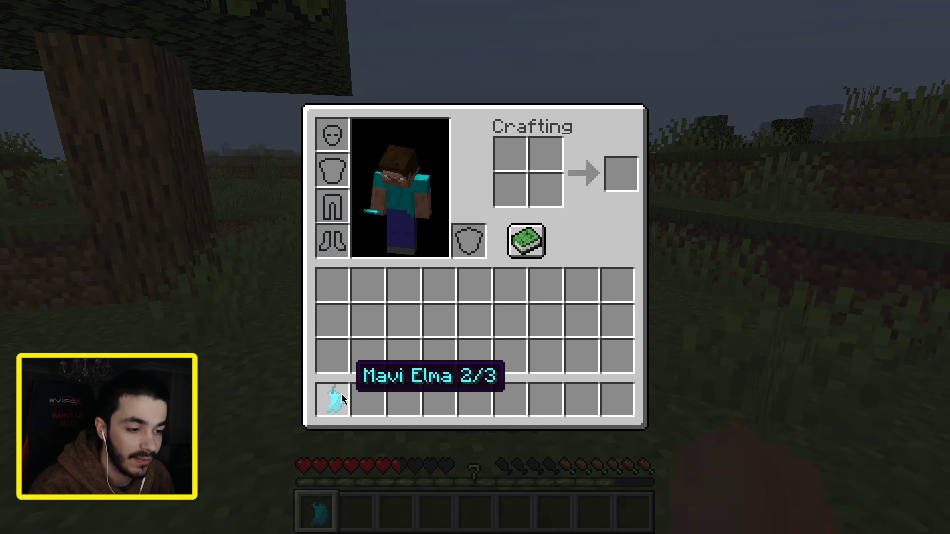
- Move the Mavi Elma 2/3 to the second hotbar slot, hold it and eat it
key("e")
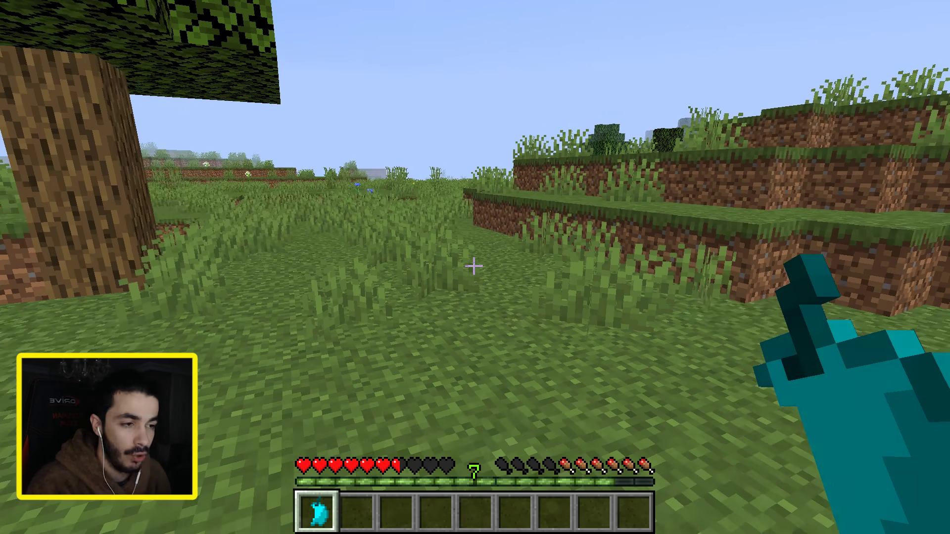
key("e")
left_click(336, 398)
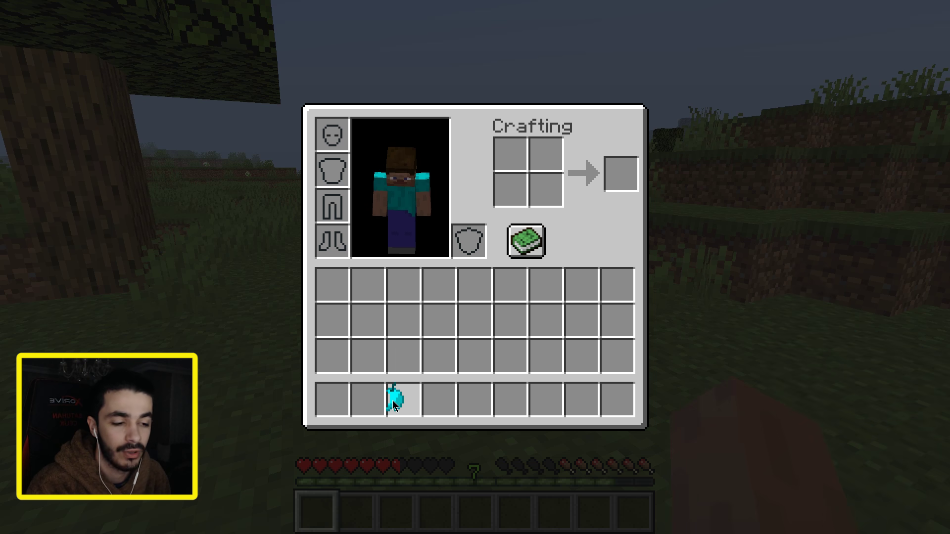
left_click(369, 400)
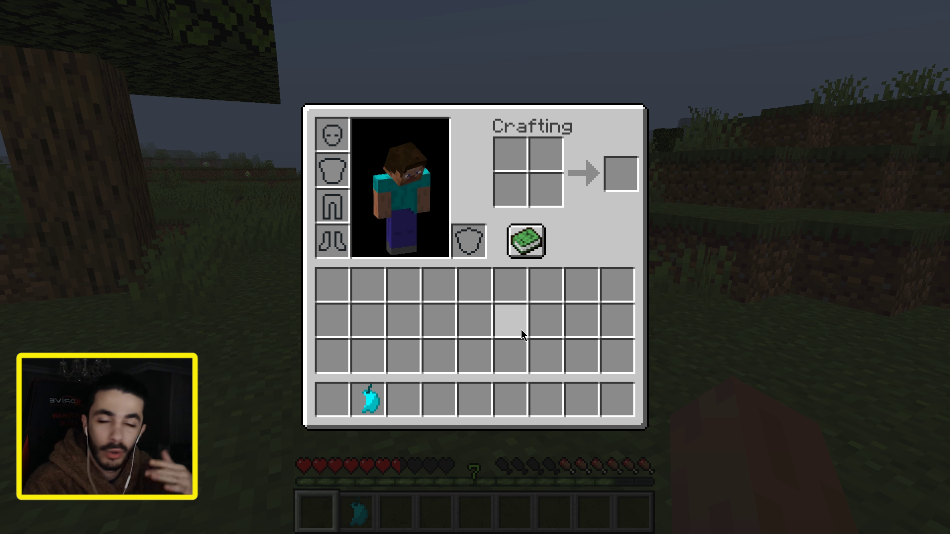
key("e")
key("2")
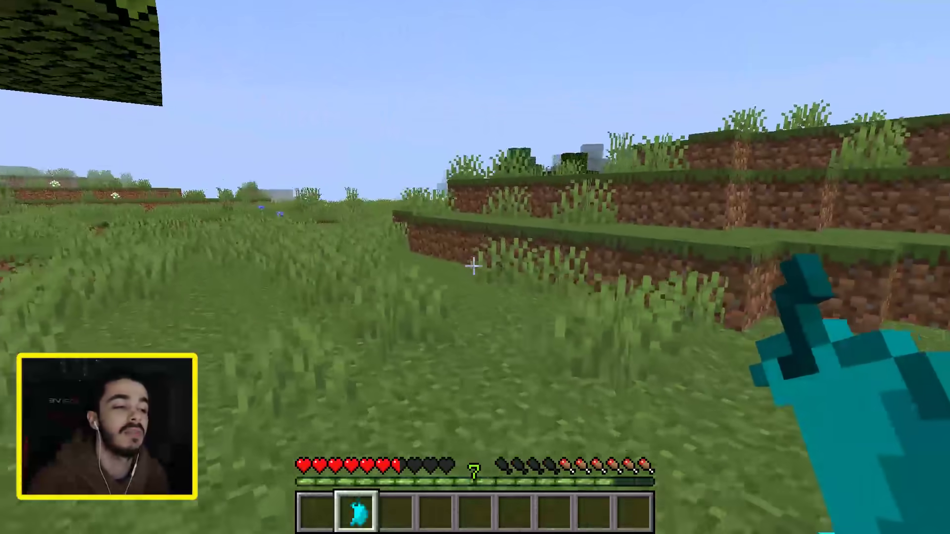
right_click(474, 266)
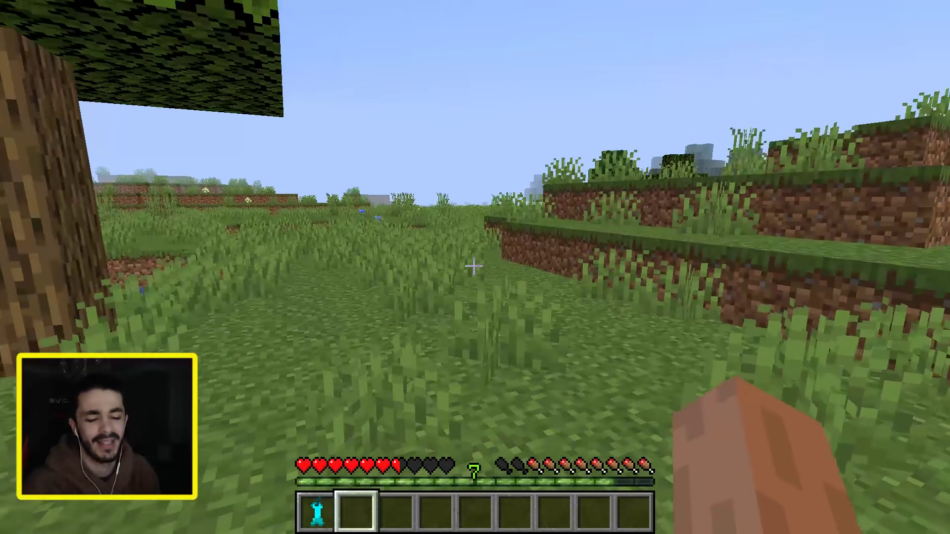
- Move the Mavi Elma 1/3 to the fourth hotbar slot, hold it and eat it
key("e")
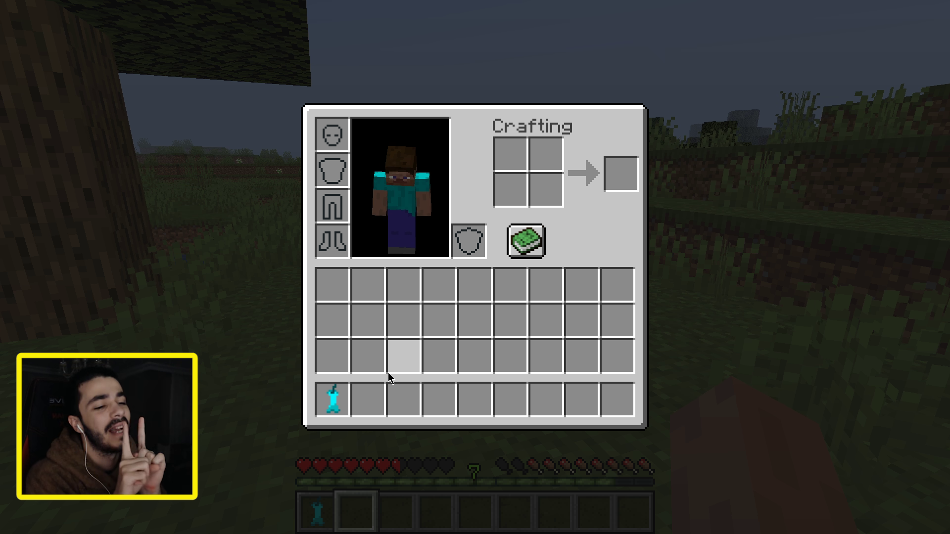
left_click(332, 400)
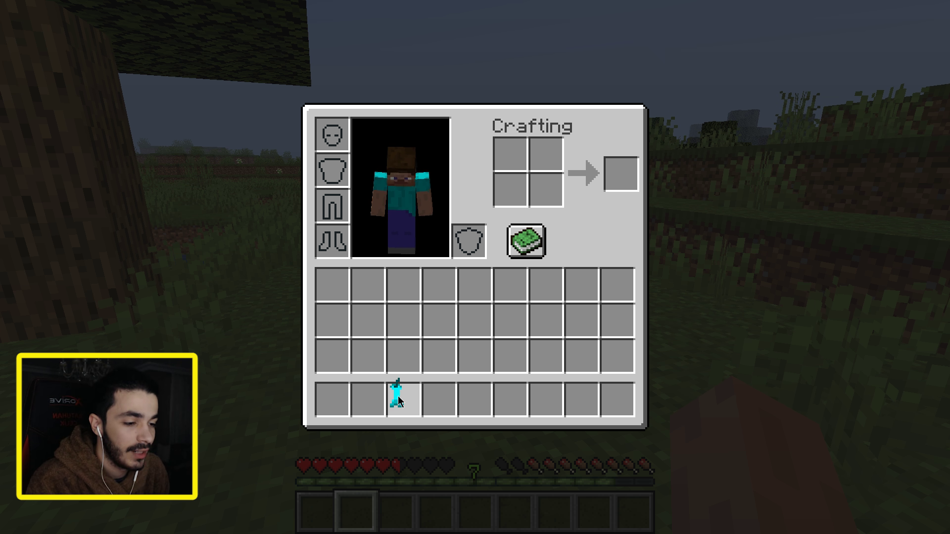
left_click(432, 403)
key("e")
key("4")
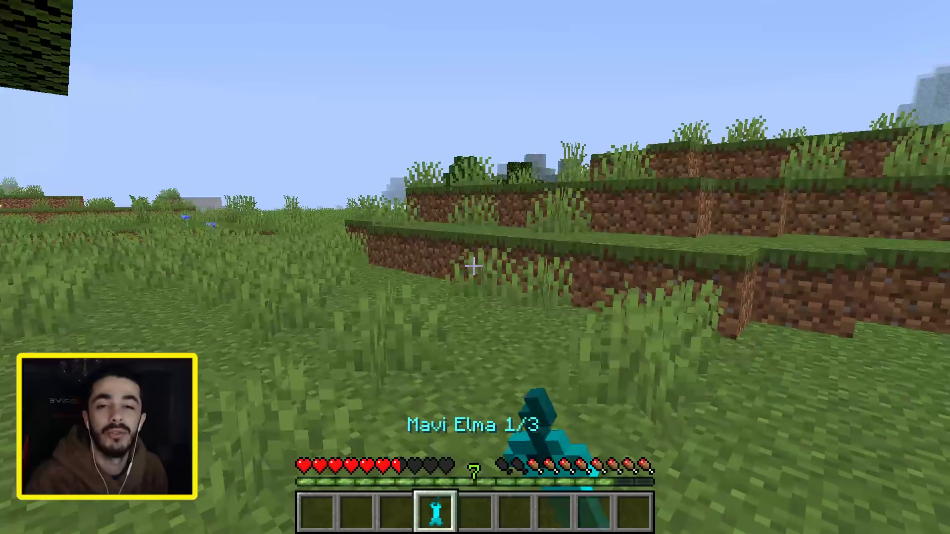
right_click(474, 268)
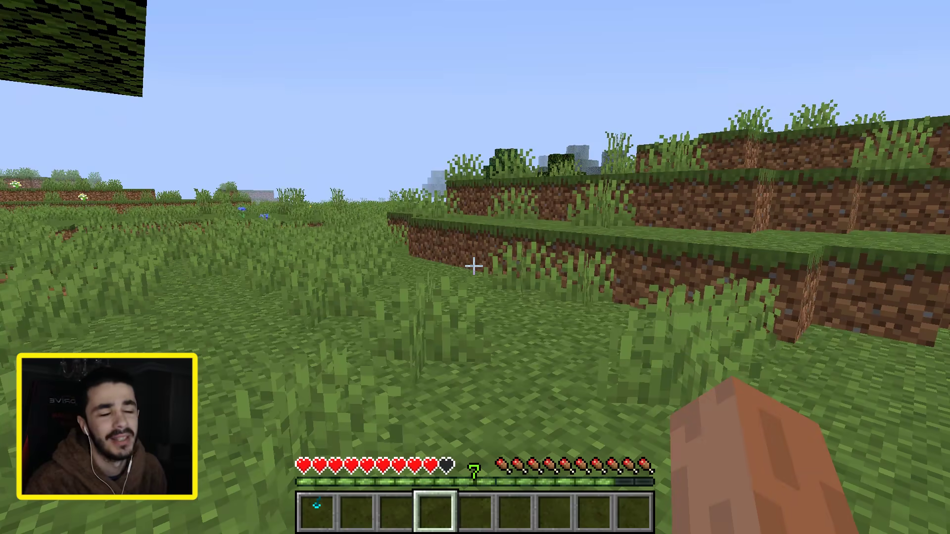
- Hold the leftover apple stem, drop it on the grass and pick it up again
key("1")
key("q")
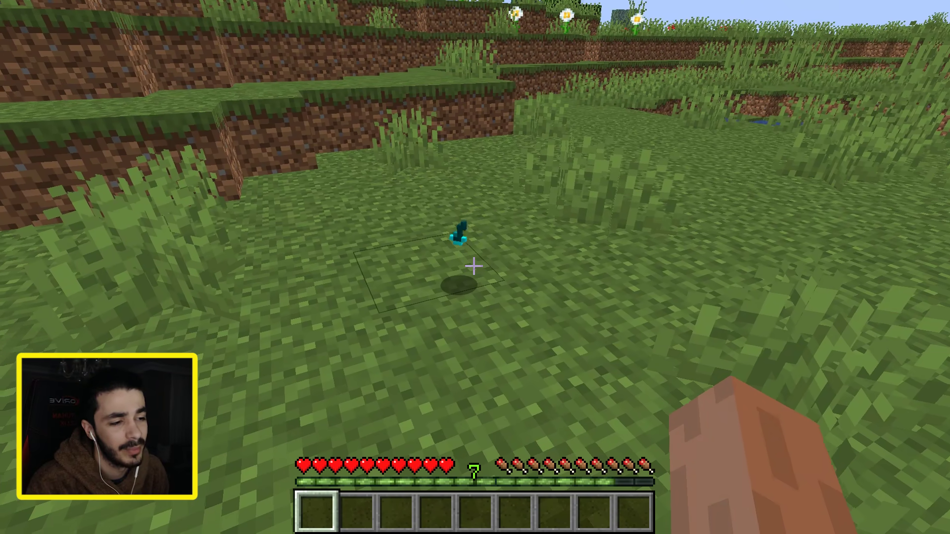
key("w")
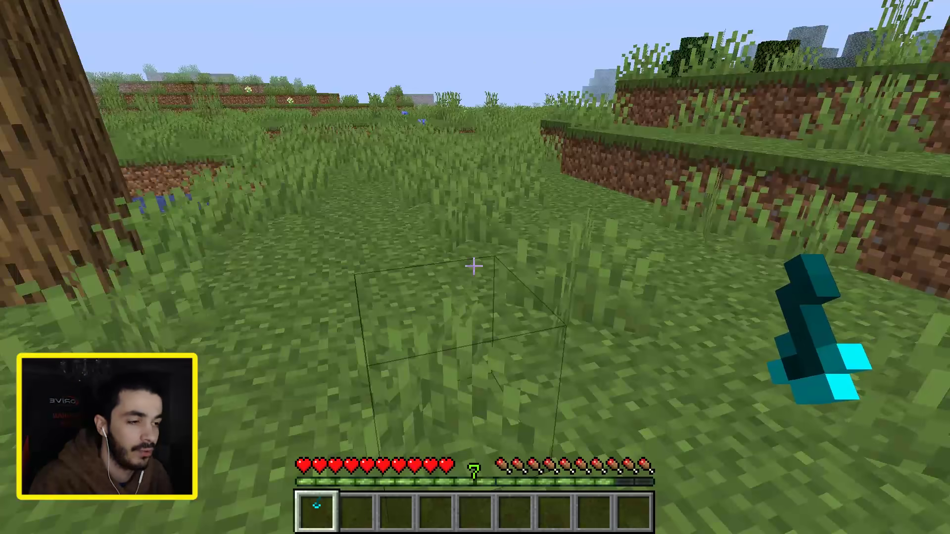
- Walk across the meadow with the apple stem in hand, drop it on the grass and step back from it
key("w")
key("w")
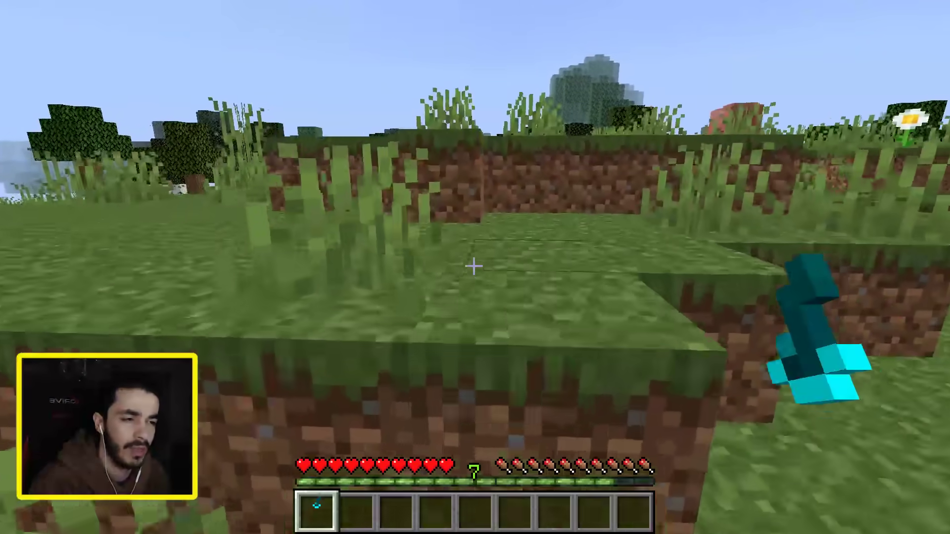
key("w")
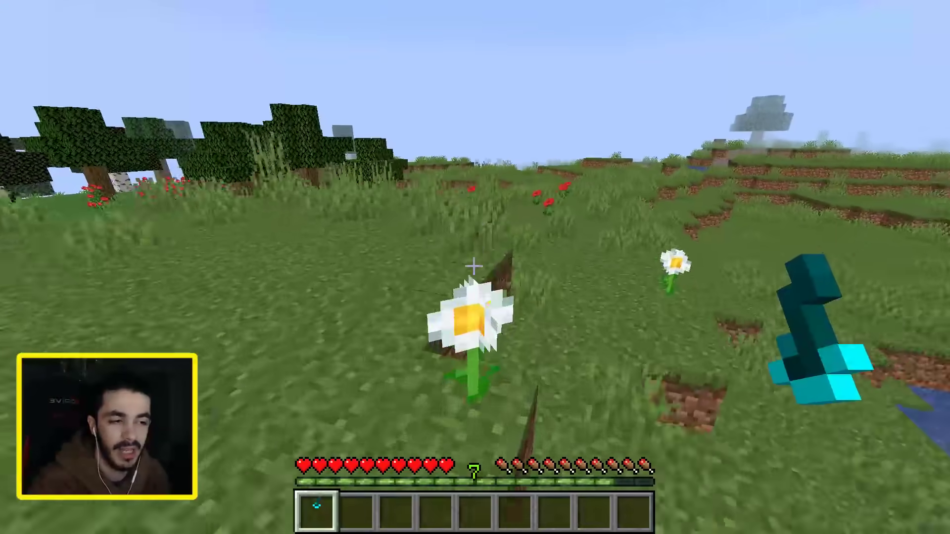
key("w")
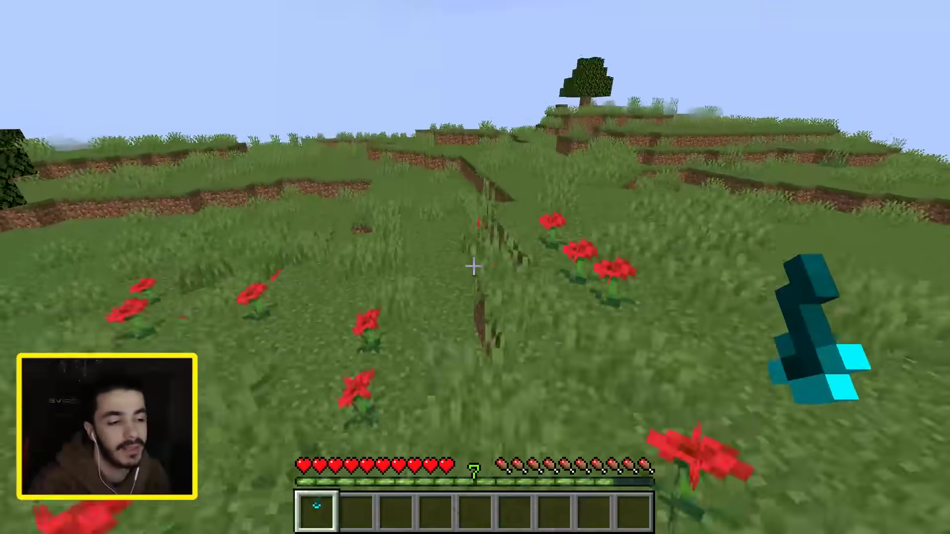
key("w")
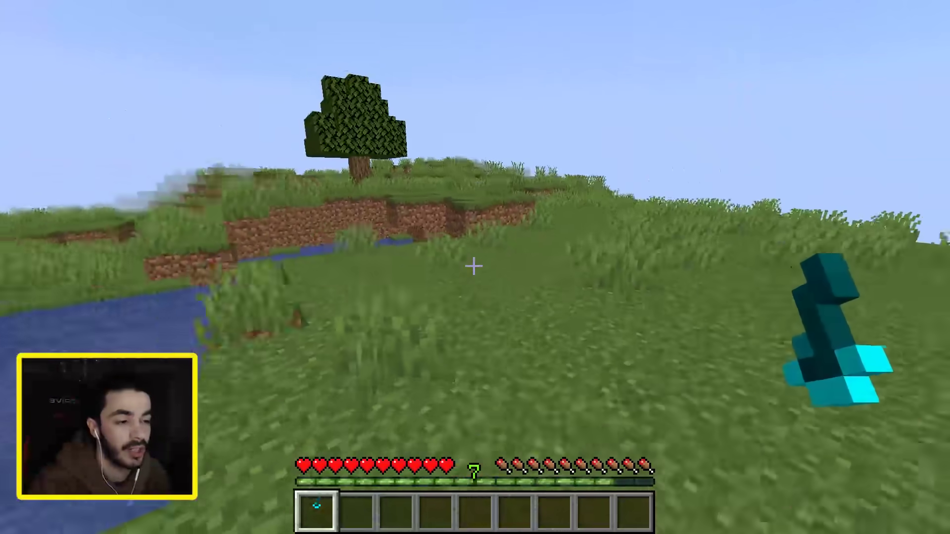
key("w")
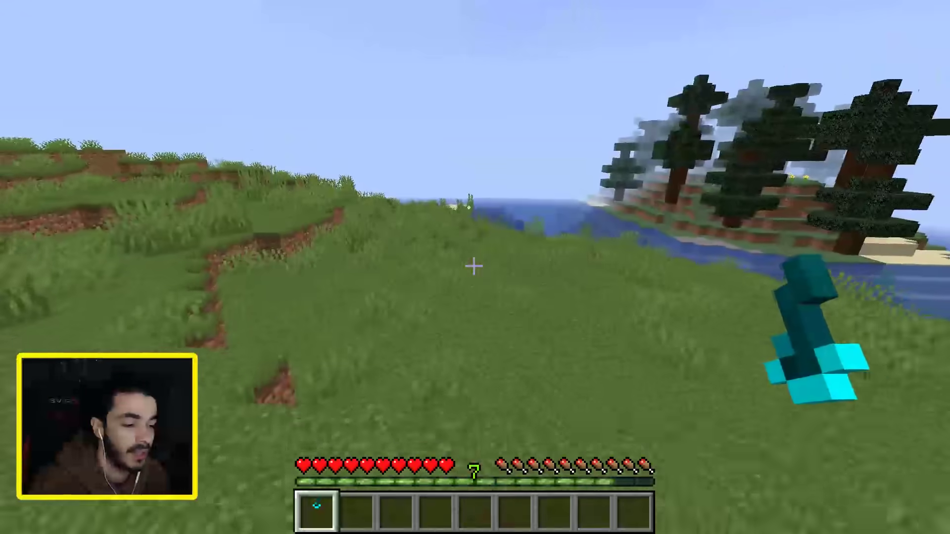
key("w")
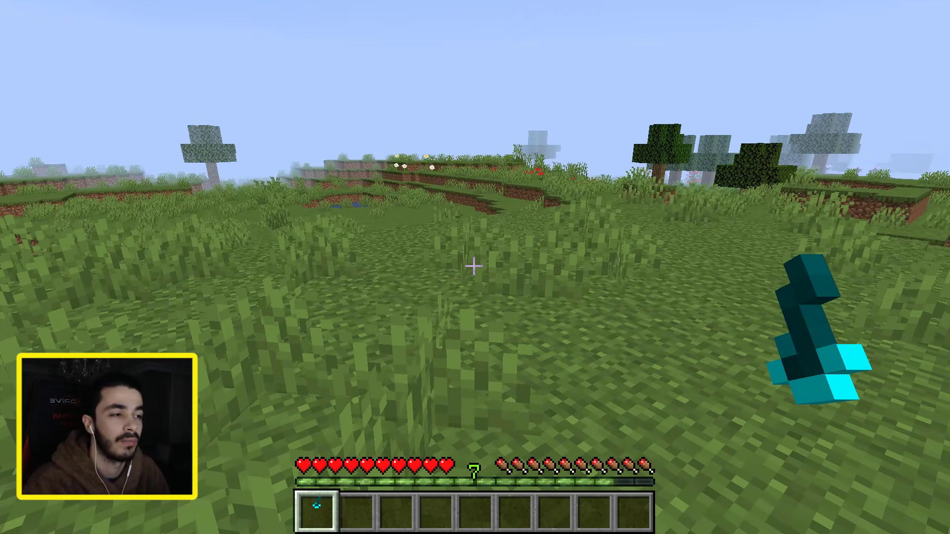
key("w")
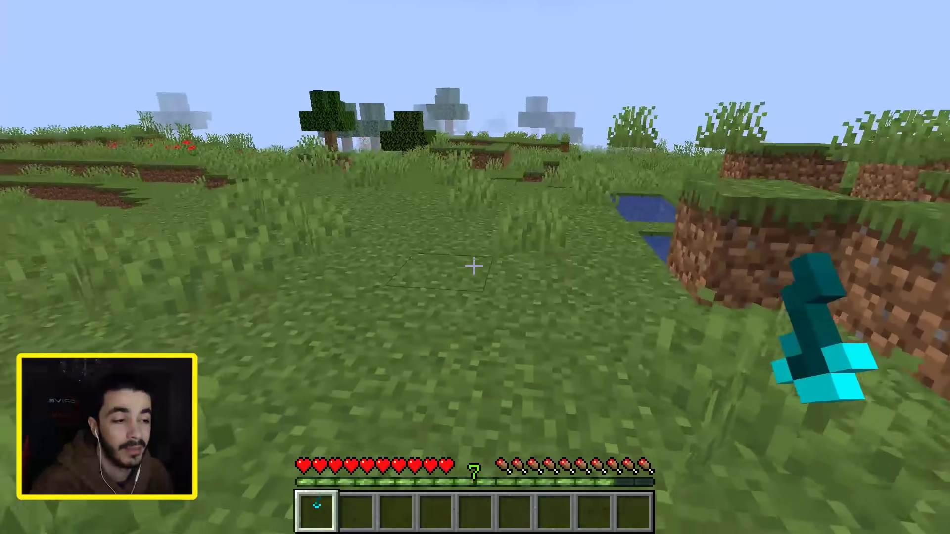
key("q")
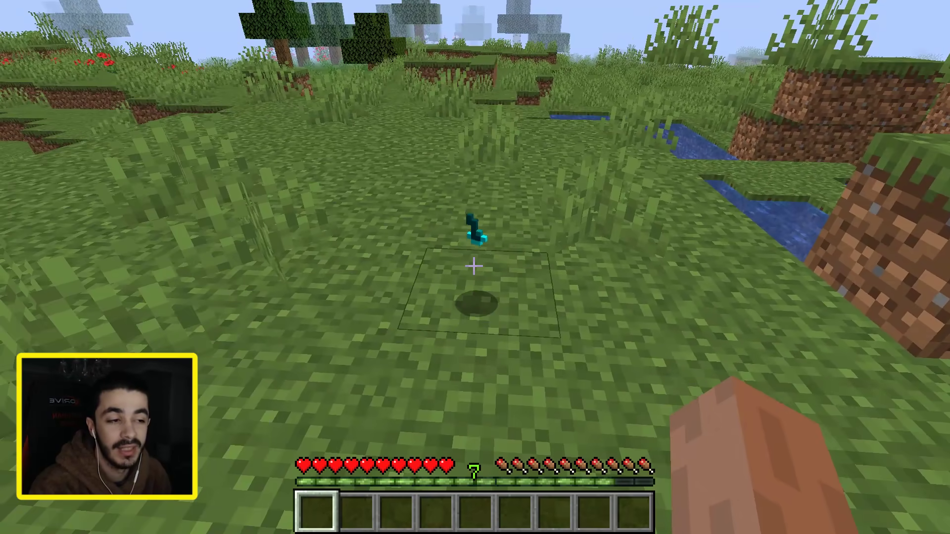
key("s")
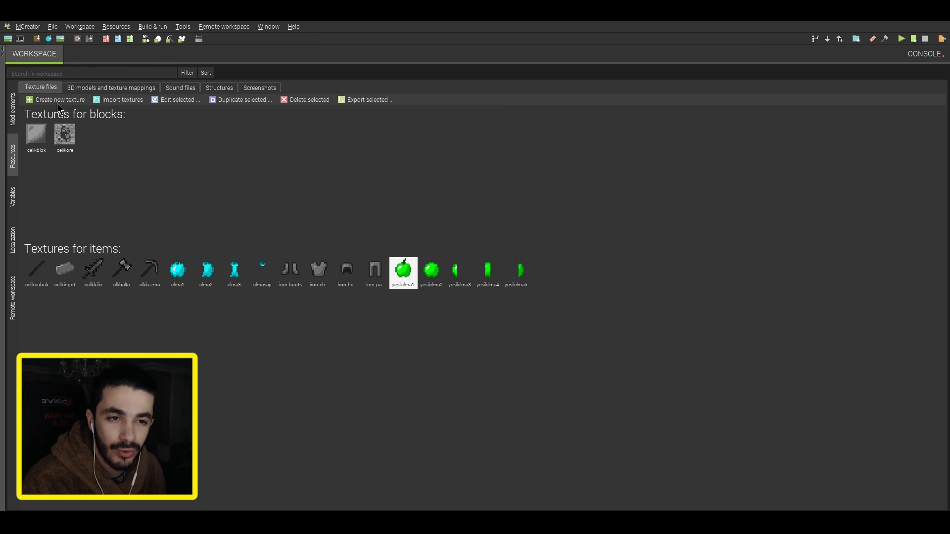
- In MCreator, create a new 16 × 16 texture filled with the sword blade and crossguard template
left_click(57, 101)
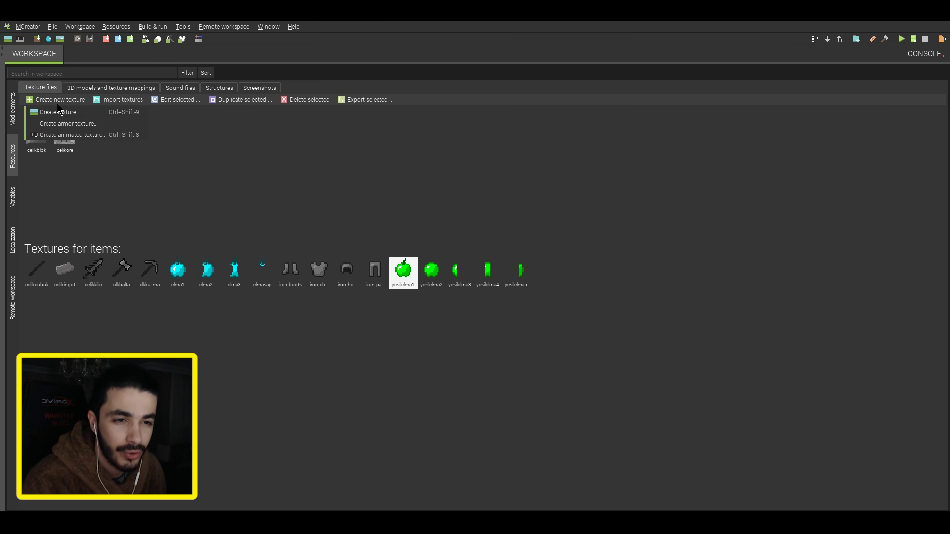
left_click(82, 114)
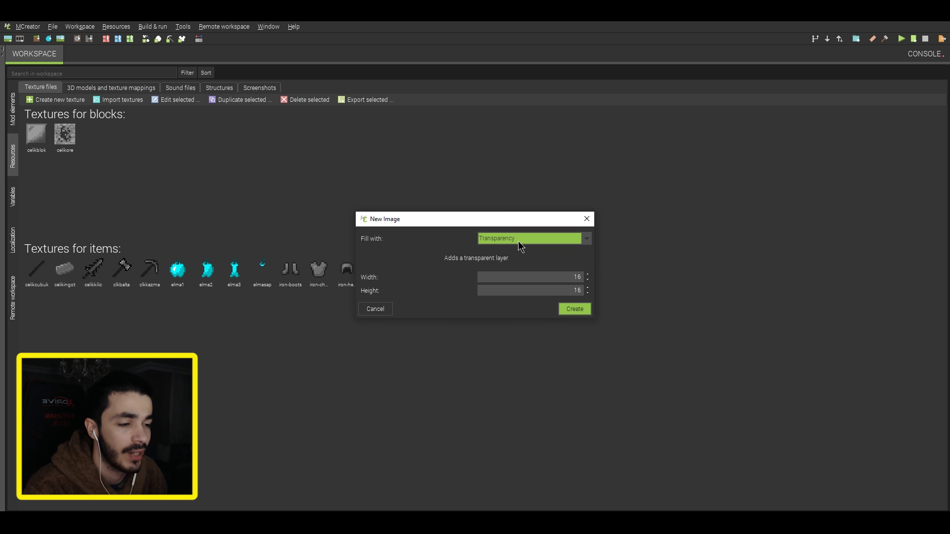
left_click(520, 241)
left_click(526, 270)
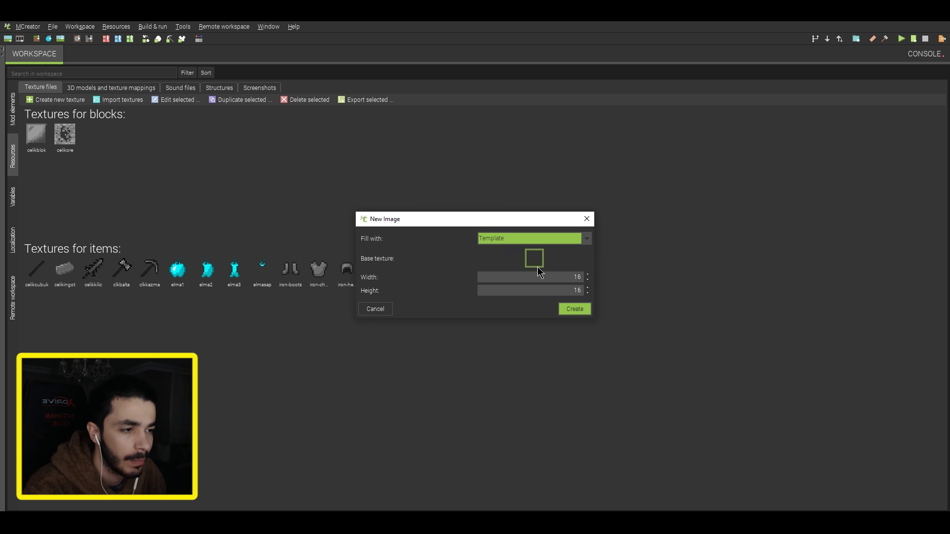
left_click(536, 263)
left_click_drag(398, 341, 602, 342)
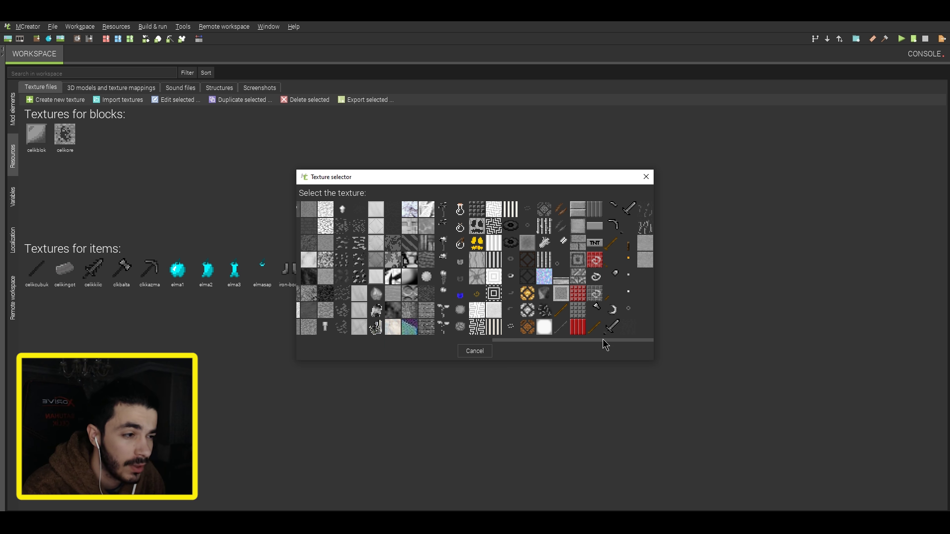
left_click(612, 326)
left_click(576, 311)
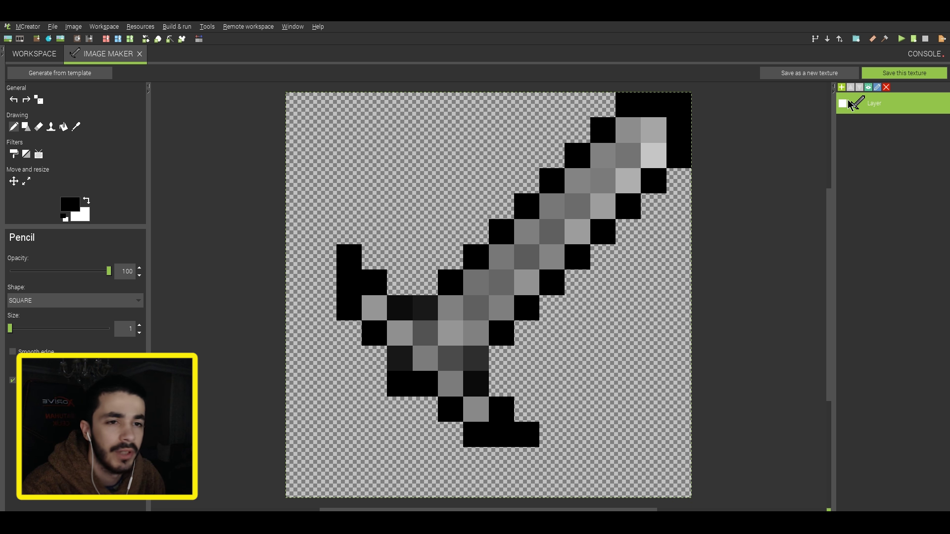
- Add a 16 × 16 layer filled with the diagonal stick template to the sword texture
left_click(842, 88)
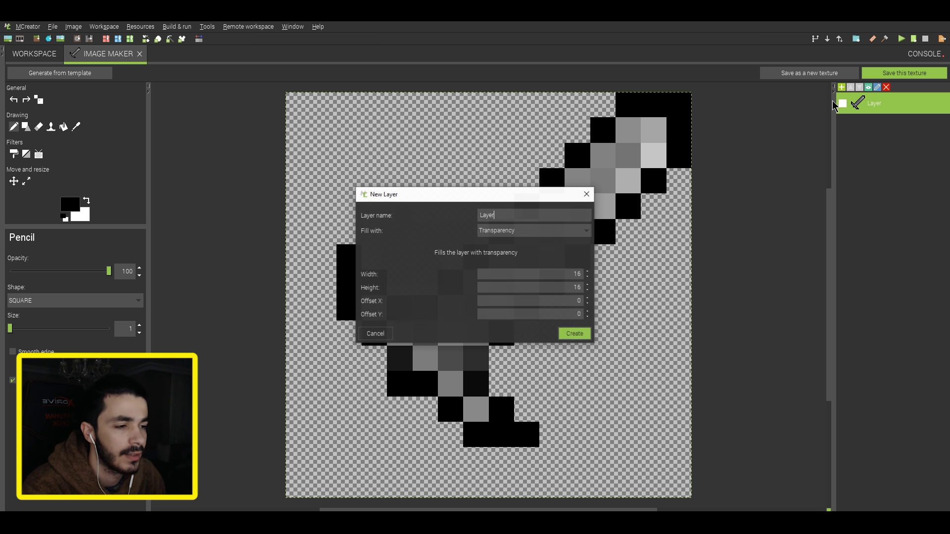
left_click(560, 236)
left_click(548, 263)
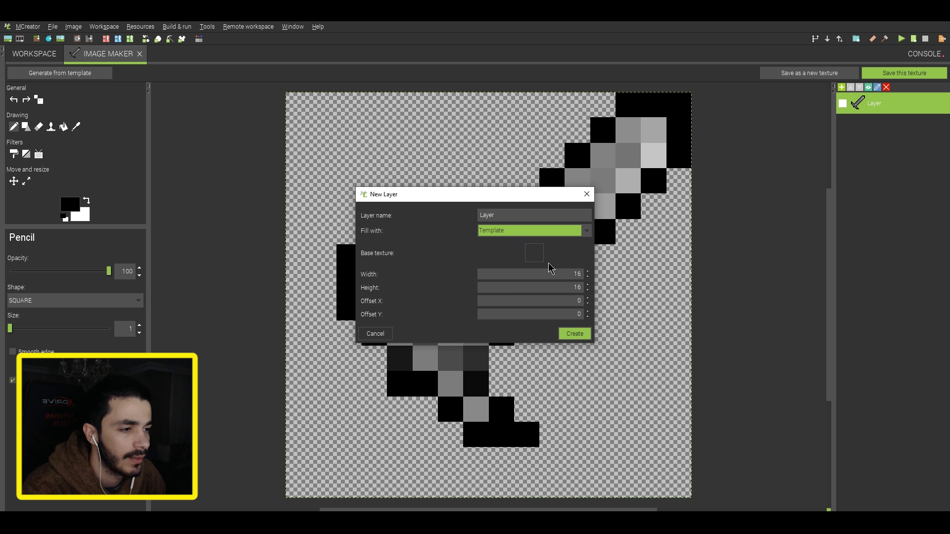
left_click(533, 252)
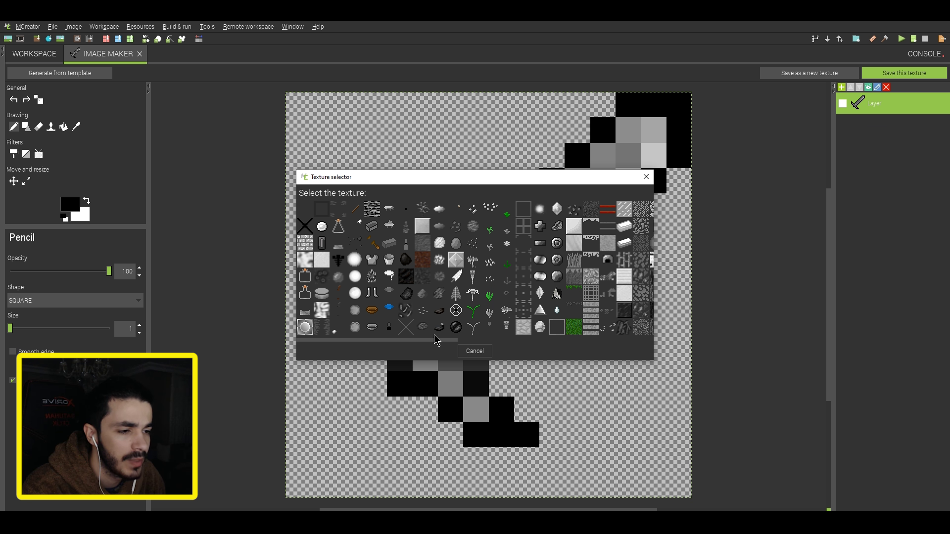
left_click_drag(442, 340, 647, 339)
left_click(476, 351)
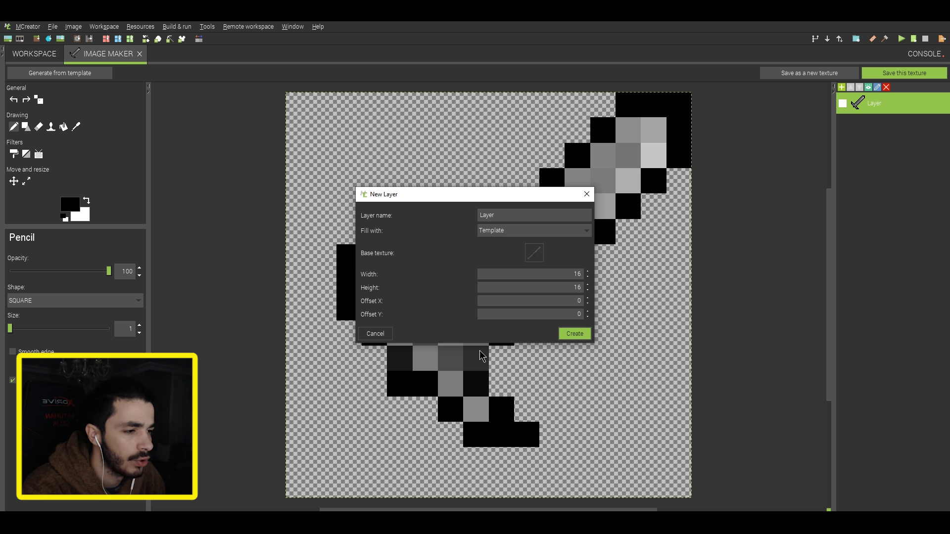
left_click(573, 335)
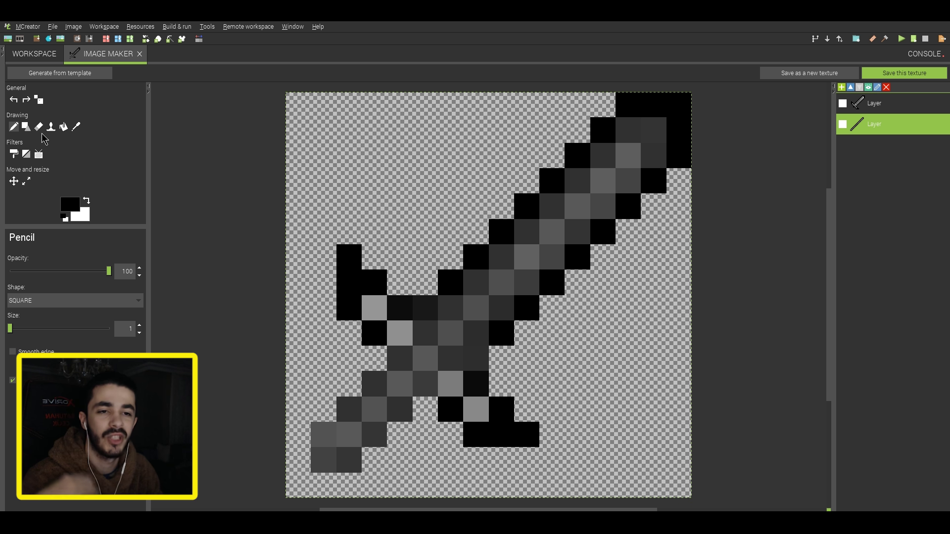
- Erase the crossguard pixels on both sides of the blade on the sword template layer
left_click(38, 127)
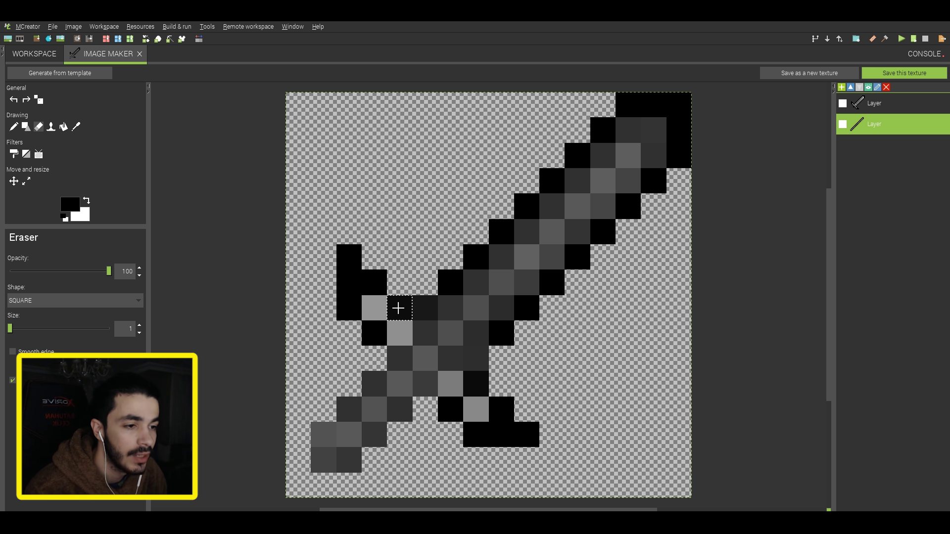
left_click(910, 106)
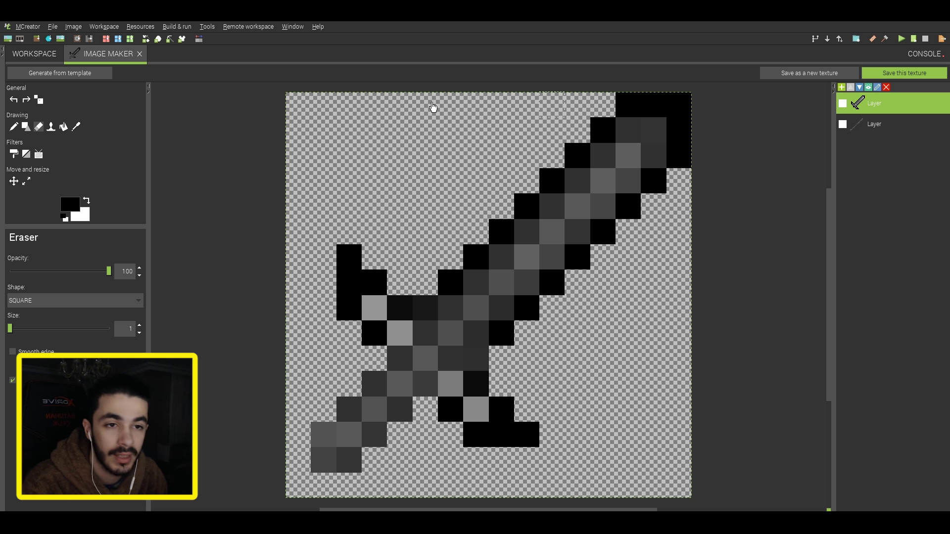
mouse_move(384, 269)
left_mouse_down()
mouse_move(354, 312)
mouse_move(376, 297)
mouse_move(399, 302)
left_mouse_up()
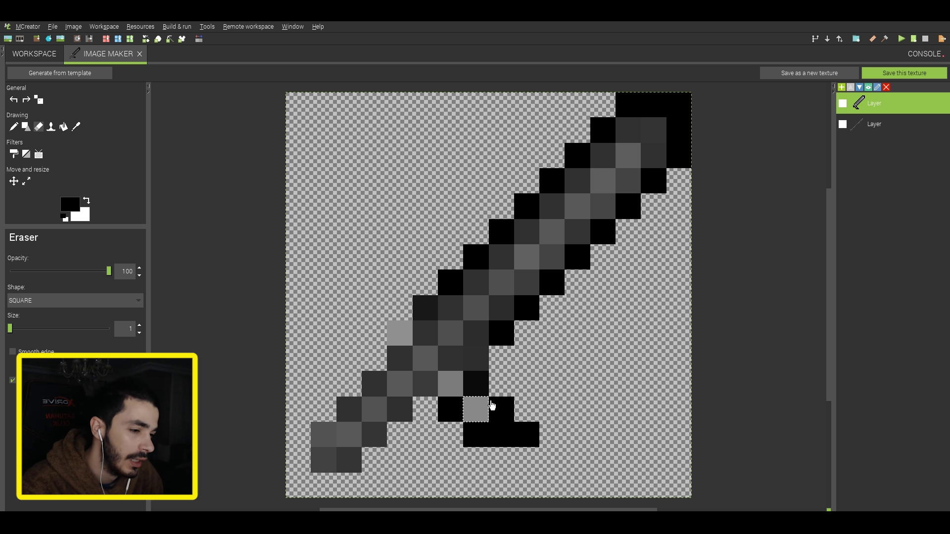
mouse_move(491, 406)
left_mouse_down()
mouse_move(471, 430)
mouse_move(523, 427)
mouse_move(529, 446)
left_mouse_up()
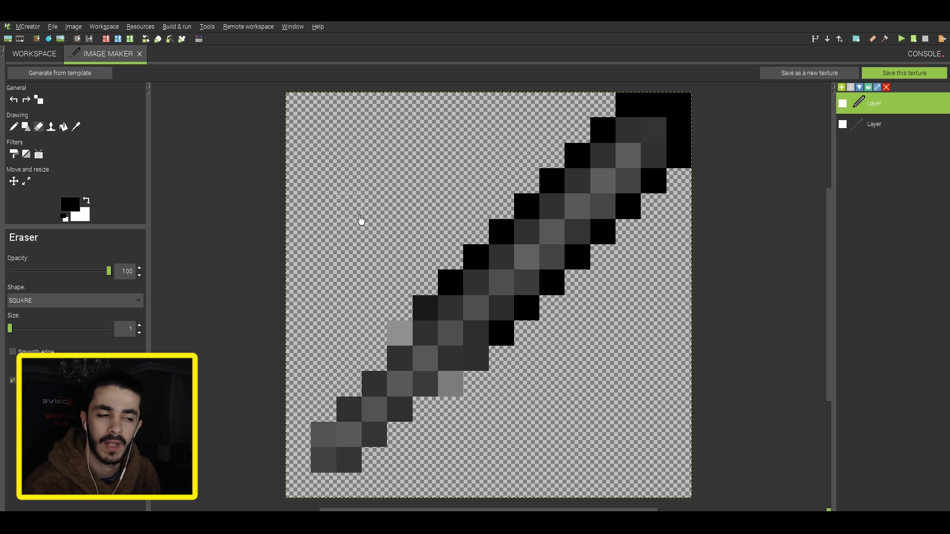
- Save the blade drawing as an item texture named celikbicak and close the image maker
key("c")
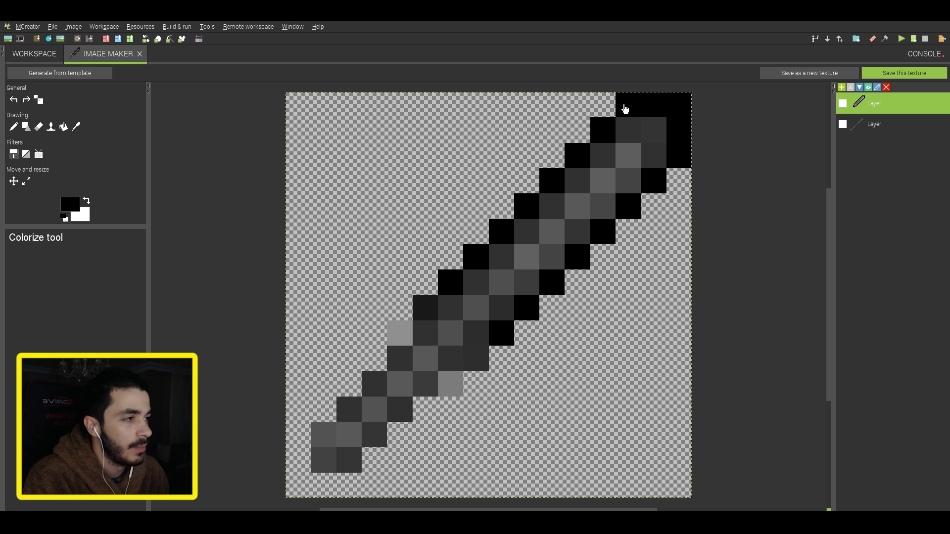
left_click(943, 72)
left_click(474, 282)
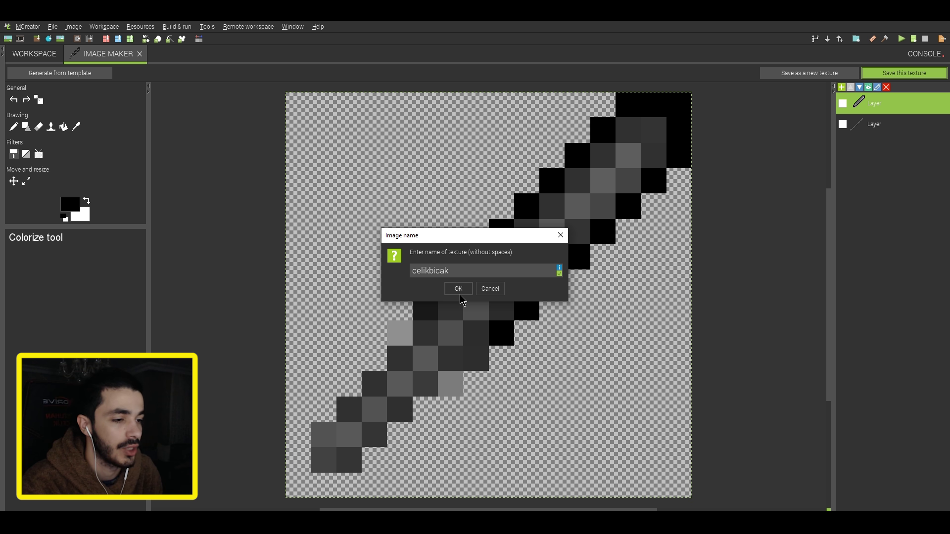
left_click(459, 290)
left_click(147, 54)
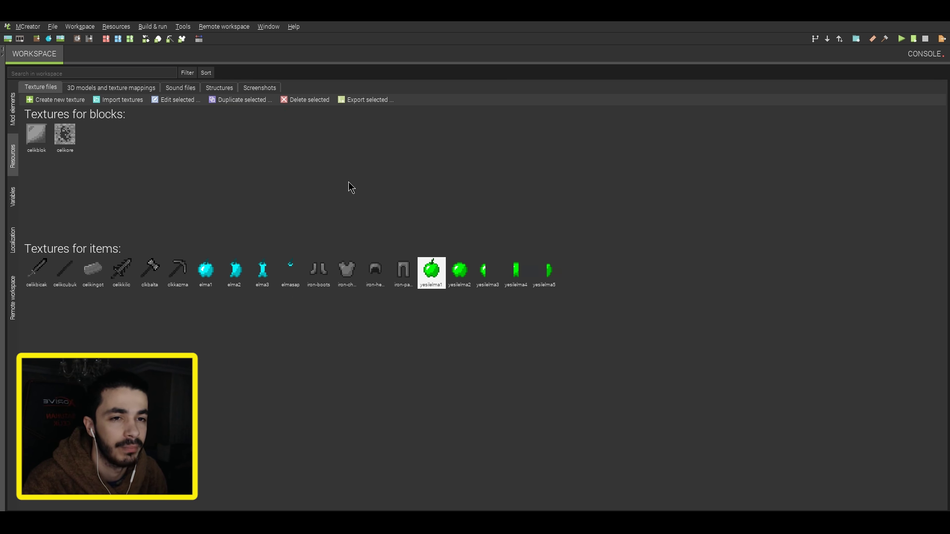
- Create a new item mod element named Celikbicak and assign it the celikbicak texture
left_click(16, 119)
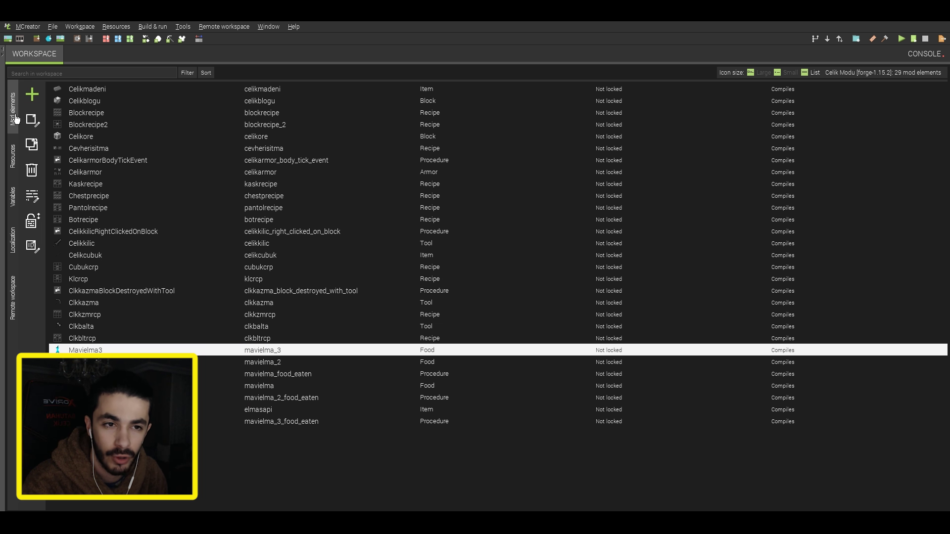
left_click(40, 98)
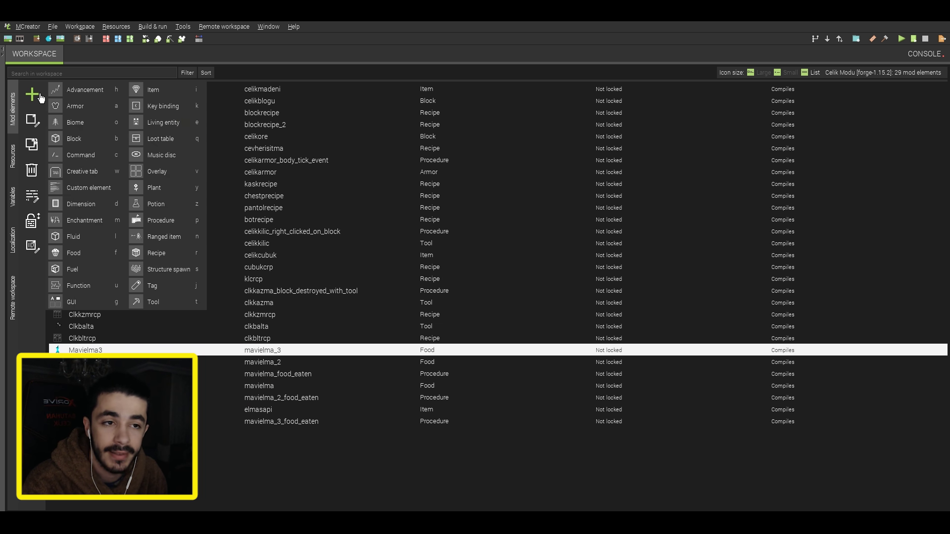
left_click(157, 94)
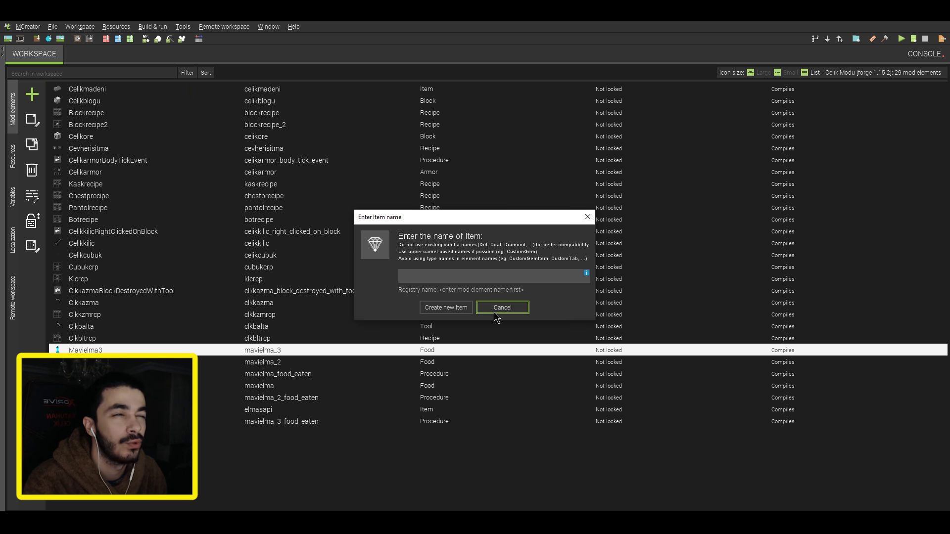
type("Celikbicak")
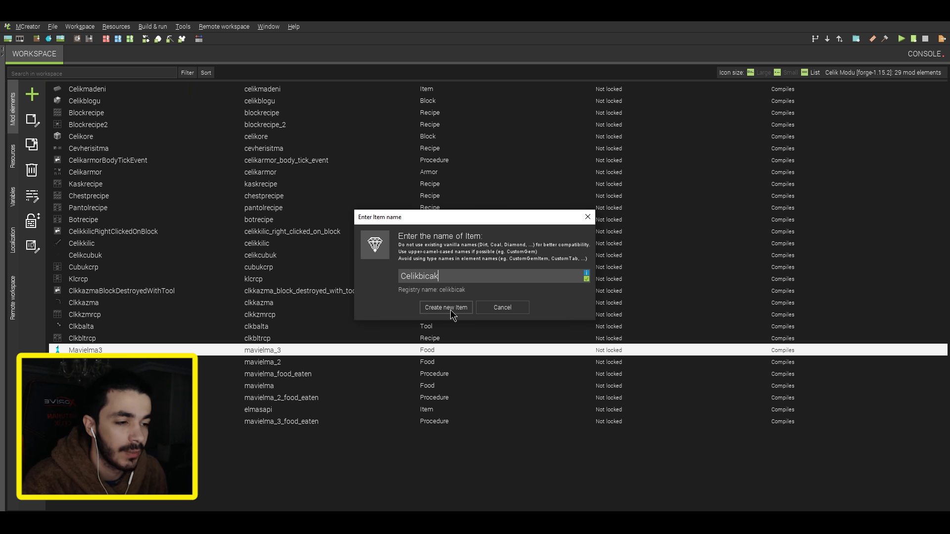
left_click(452, 308)
left_click(309, 258)
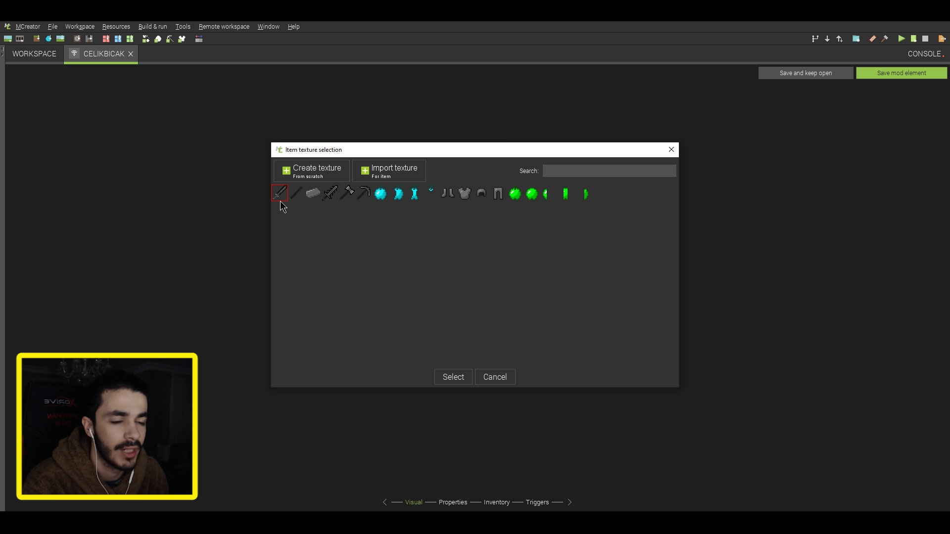
left_click(456, 378)
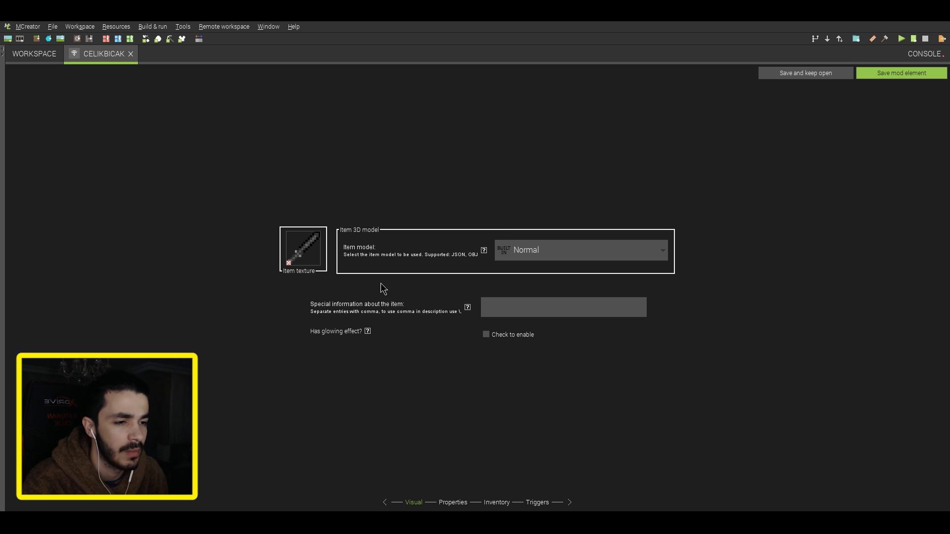
- Set the item's GUI name to Celik Bıçak, creative tab TOOLS and max stack size 1, enable staying in the crafting grid, and save the element
left_click(452, 502)
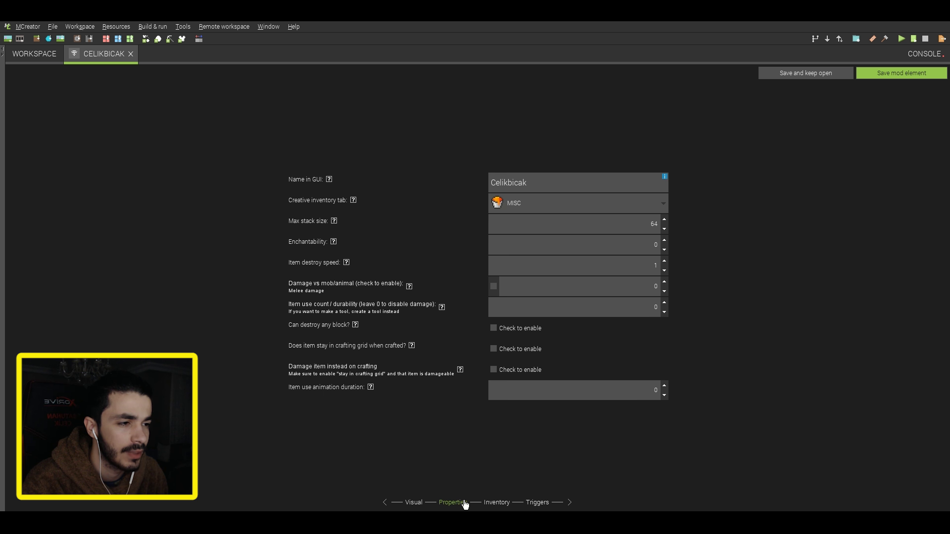
double_click(577, 182)
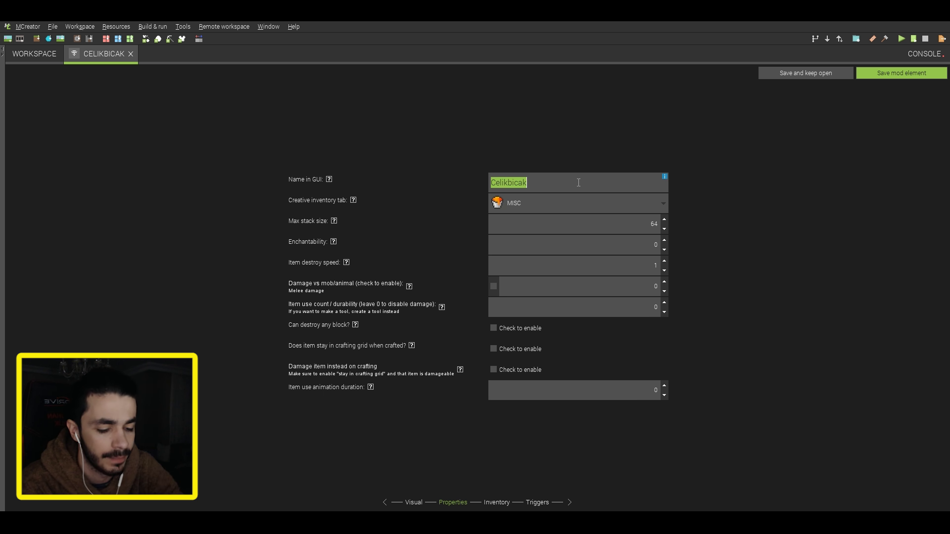
type("Celik Bıçak")
left_click(564, 203)
left_click(541, 271)
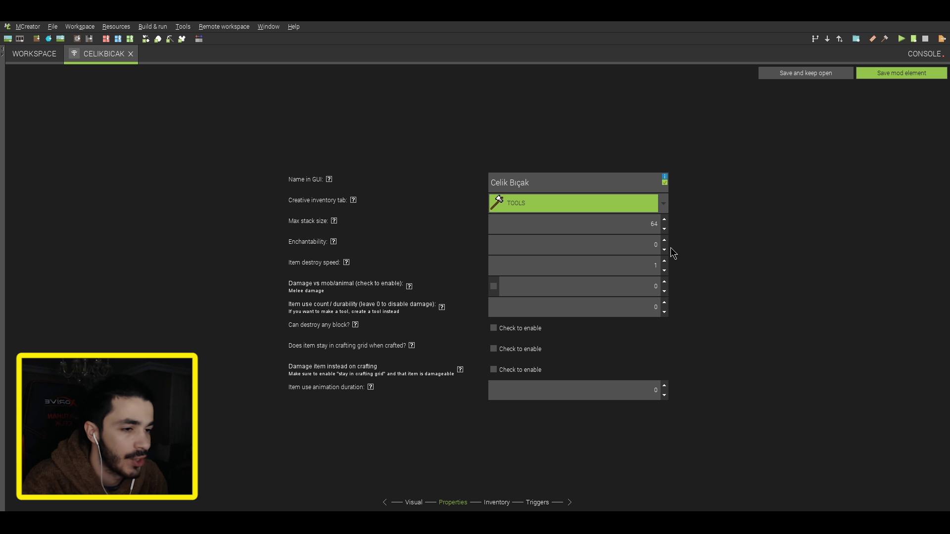
key("Tab")
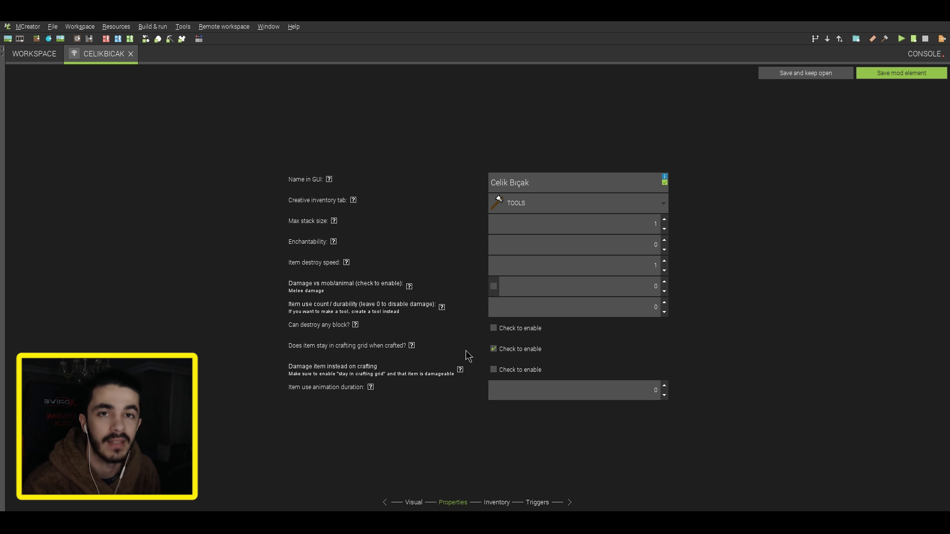
left_click(886, 76)
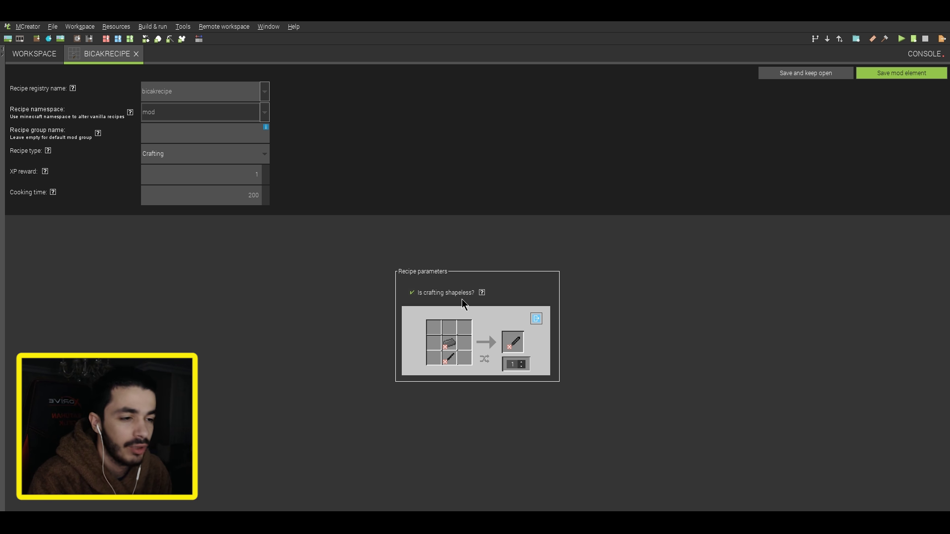
- Save the knife's crafting recipe with shapeless crafting enabled
left_click(426, 299)
left_click(426, 300)
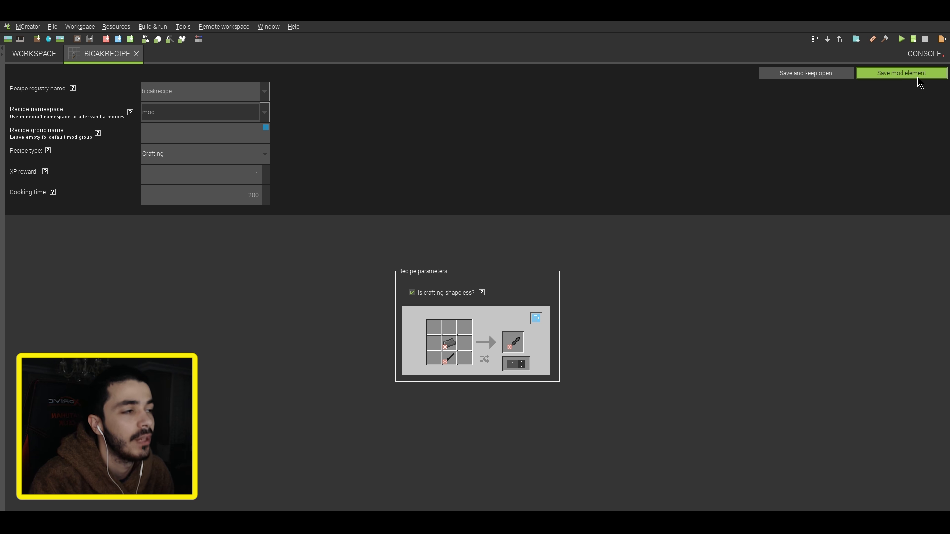
left_click(901, 73)
- Create a new recipe mod element named Mavielmarecipe
left_click(31, 94)
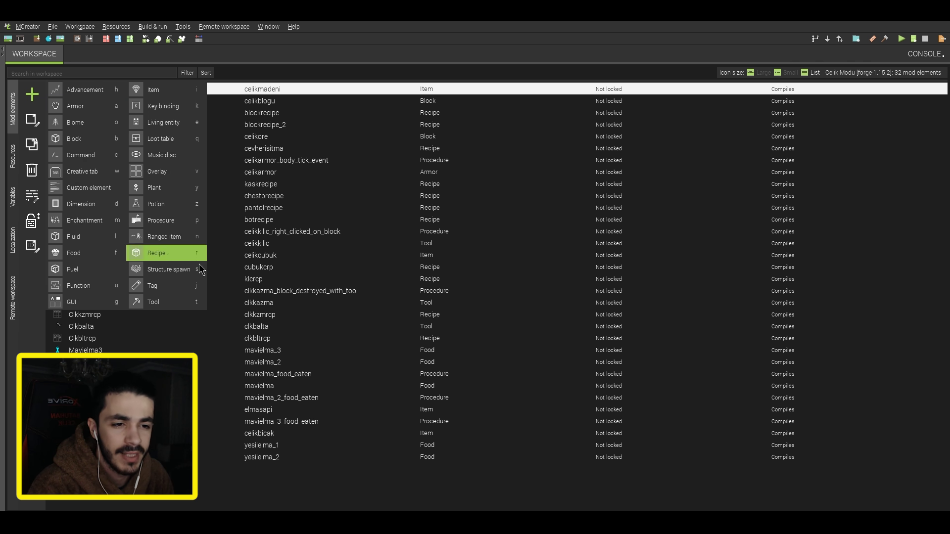
left_click(166, 258)
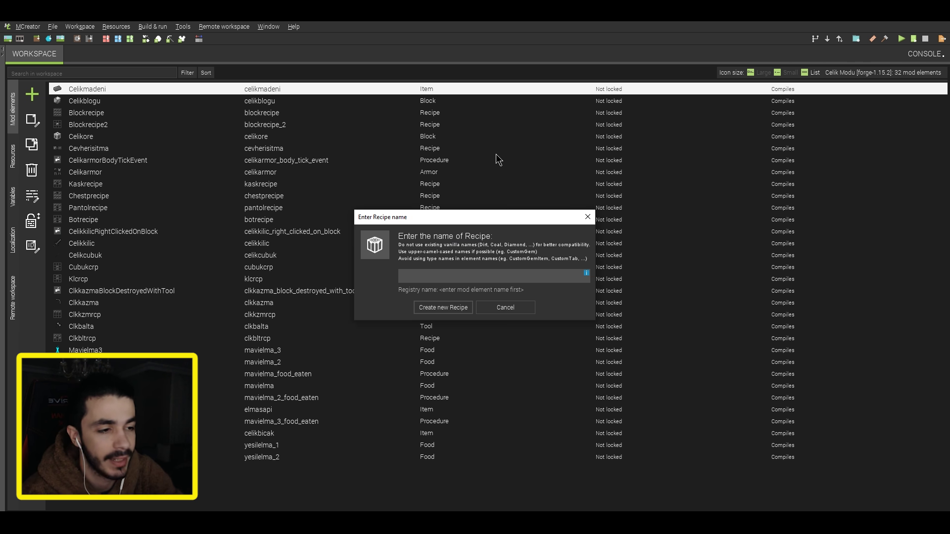
type("Mavielmareci")
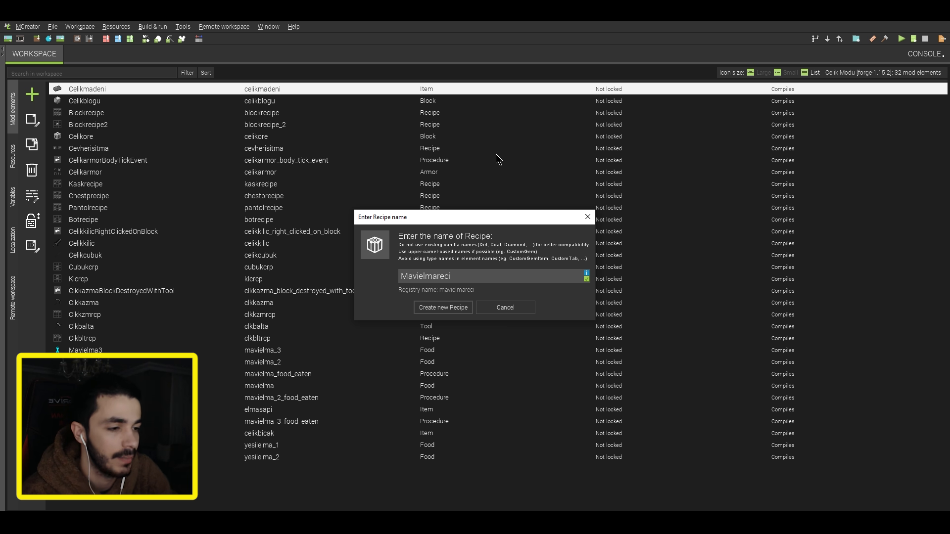
type("pe")
left_click(442, 307)
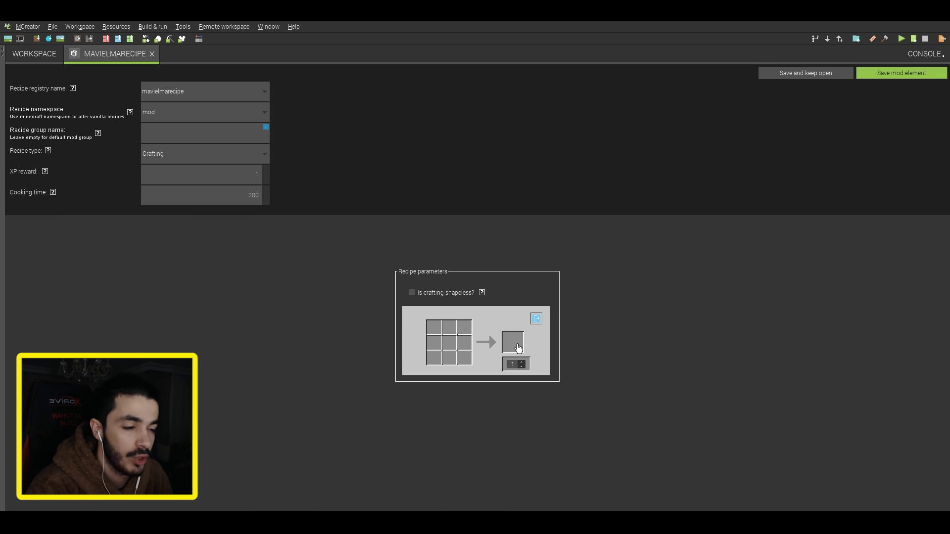
- Set the whole cyan apple as the recipe's output and place a vanilla Apple in the centre slot of the crafting grid
left_click(518, 349)
left_click(652, 179)
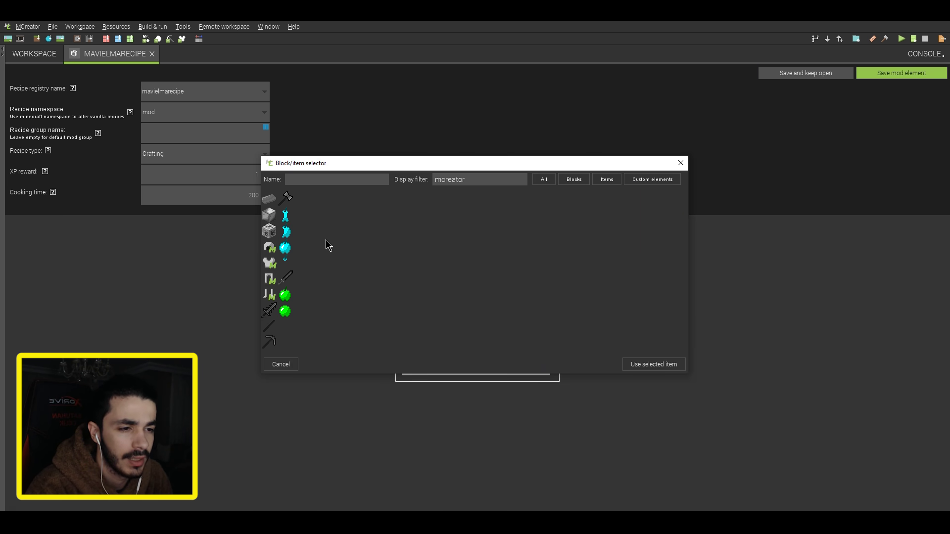
left_click(286, 247)
left_click(638, 367)
left_click(447, 341)
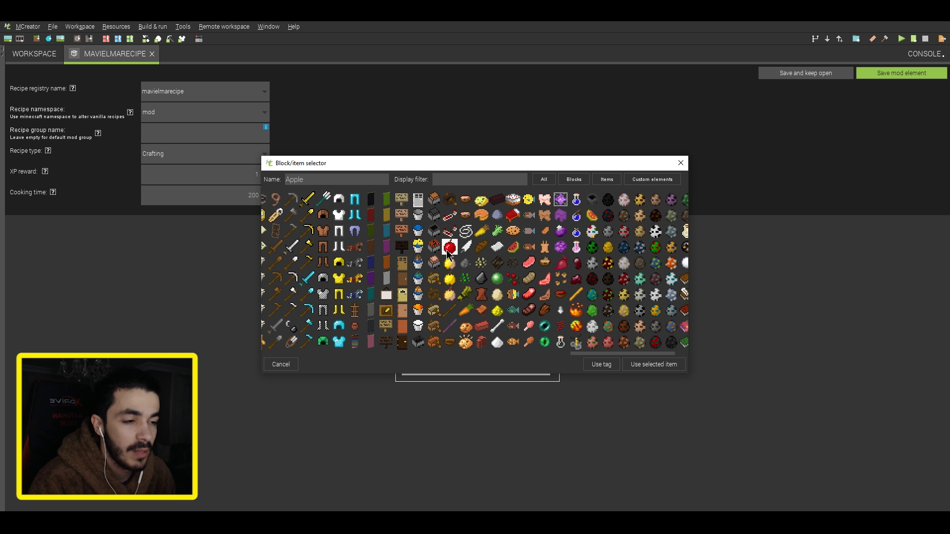
left_click(646, 367)
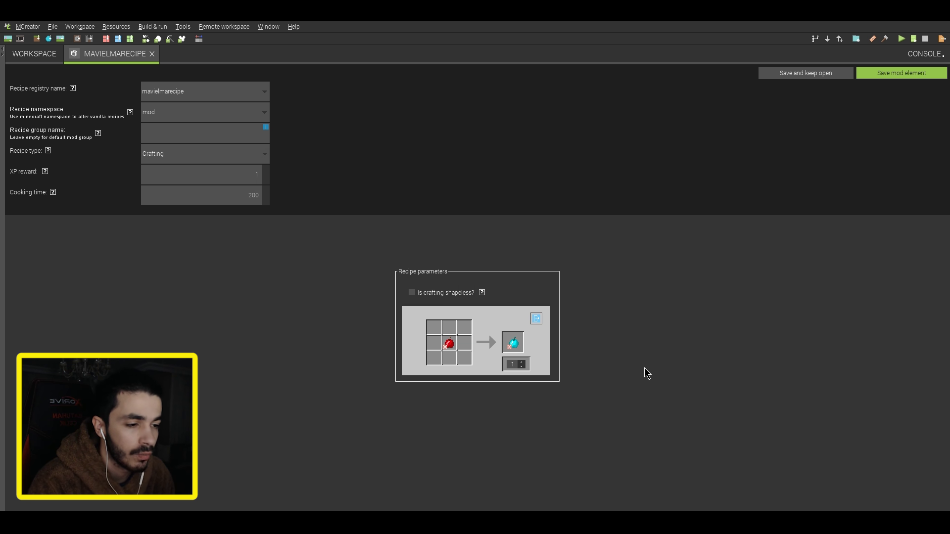
- Open the item selection for the crafting grid slot directly above the apple
left_click(455, 330)
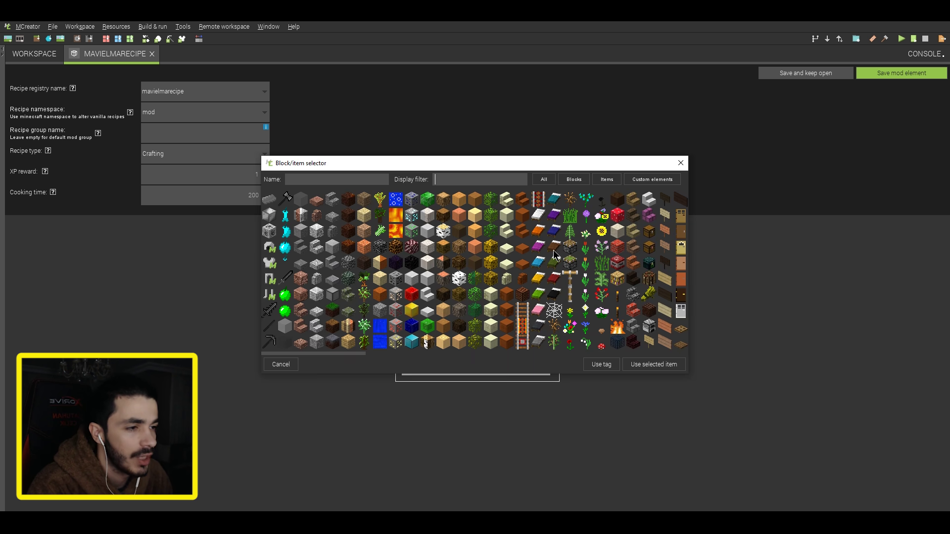